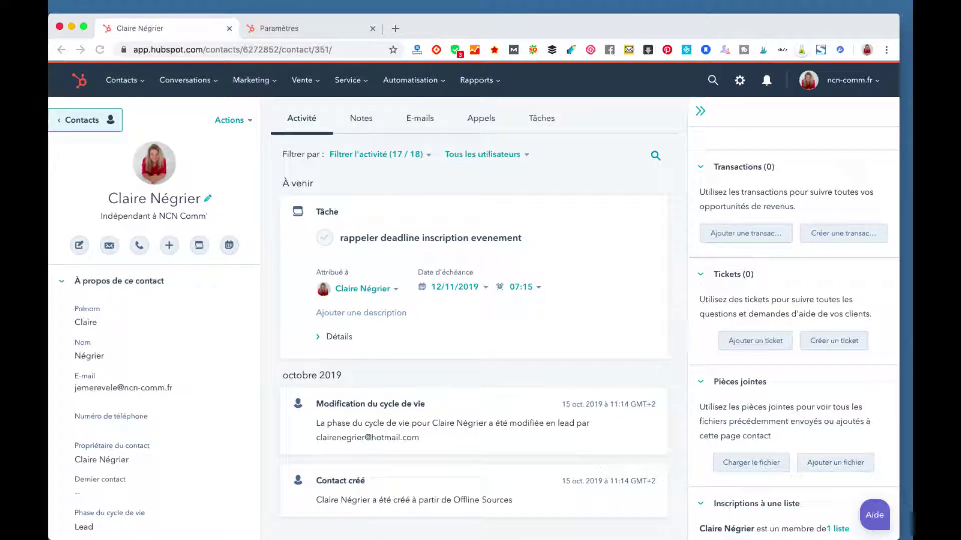
Step: Start a new contact from a saved e-mail suggestion and enter the contact's first name and surname
{"action": "left_click", "coordinate": [79, 121]}
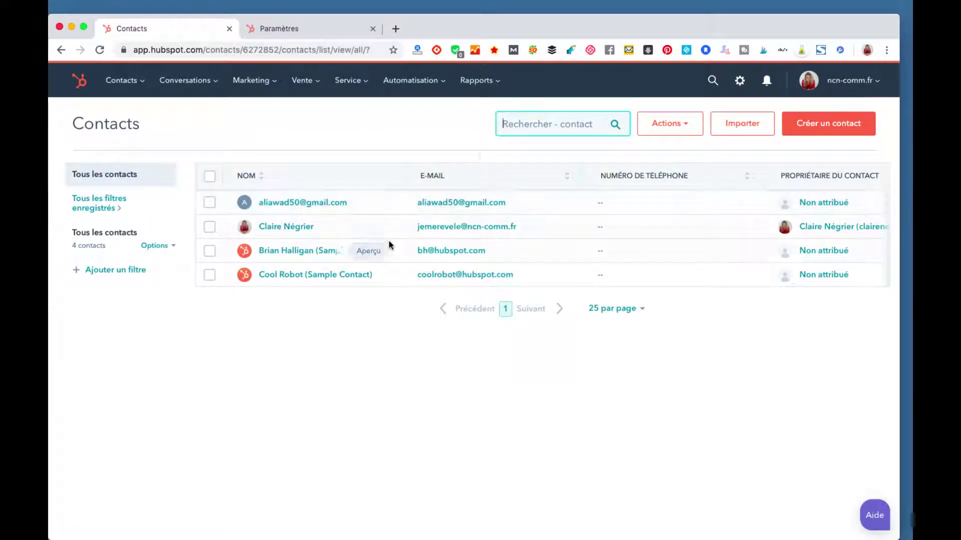
{"action": "left_click", "coordinate": [816, 130]}
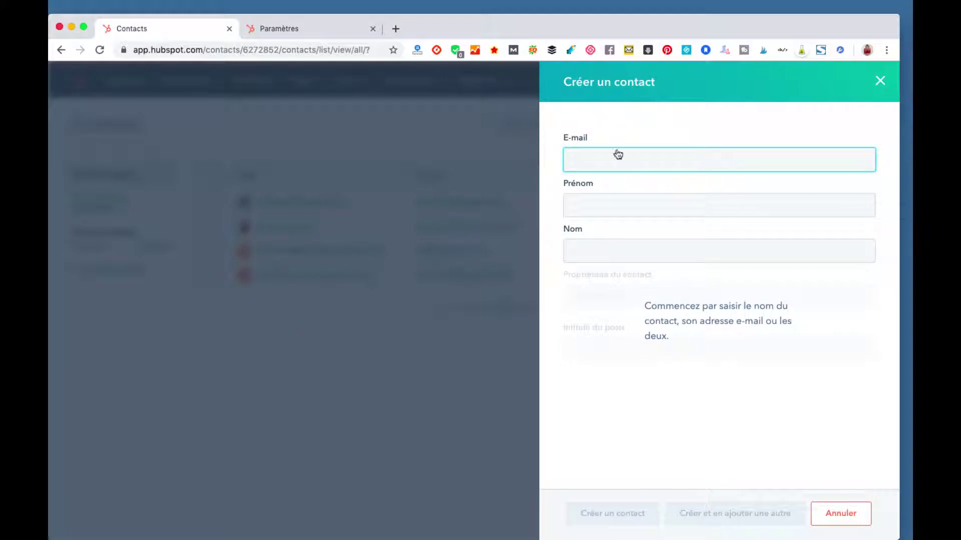
{"action": "left_click", "coordinate": [596, 156]}
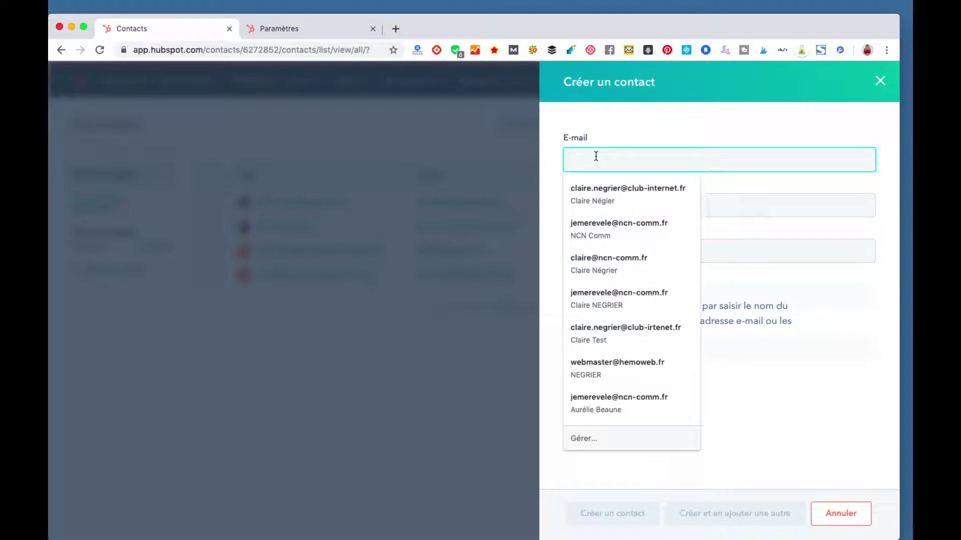
{"action": "left_click", "coordinate": [608, 229]}
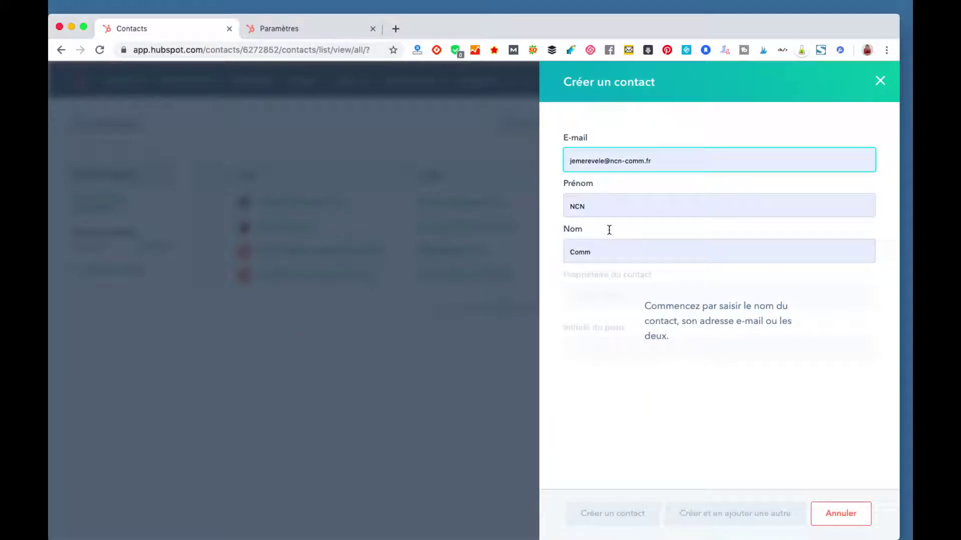
{"action": "double_click", "coordinate": [606, 202]}
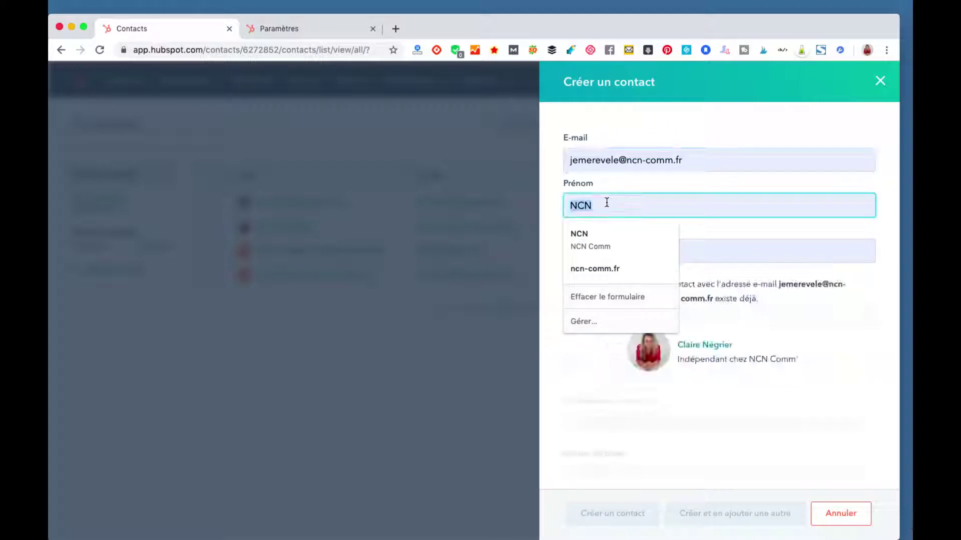
{"action": "type", "text": "C"}
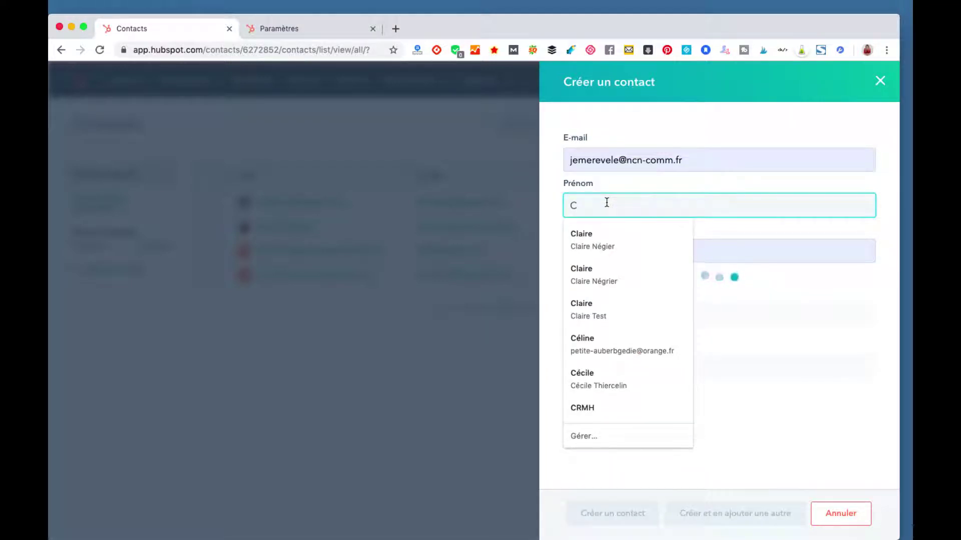
{"action": "key", "text": "BackSpace"}
{"action": "key", "text": "Tab"}
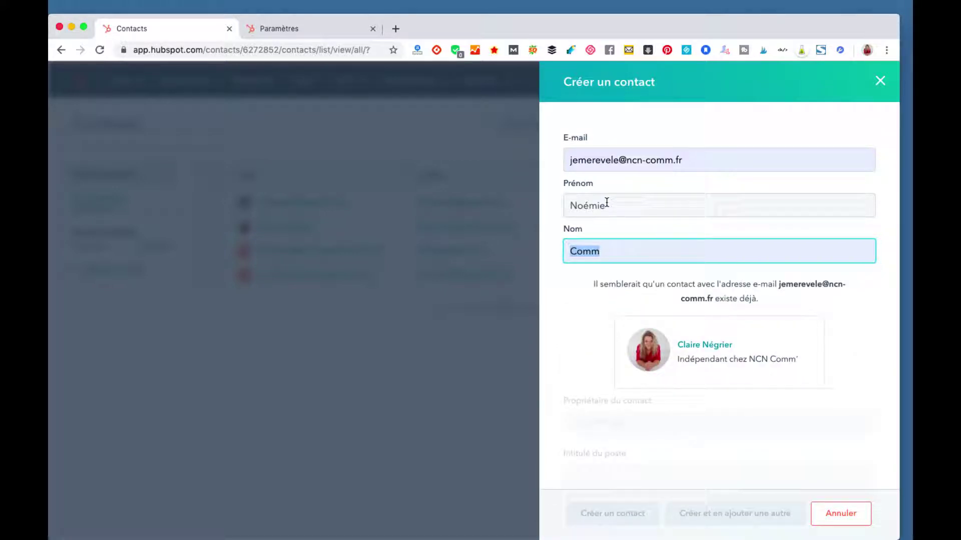
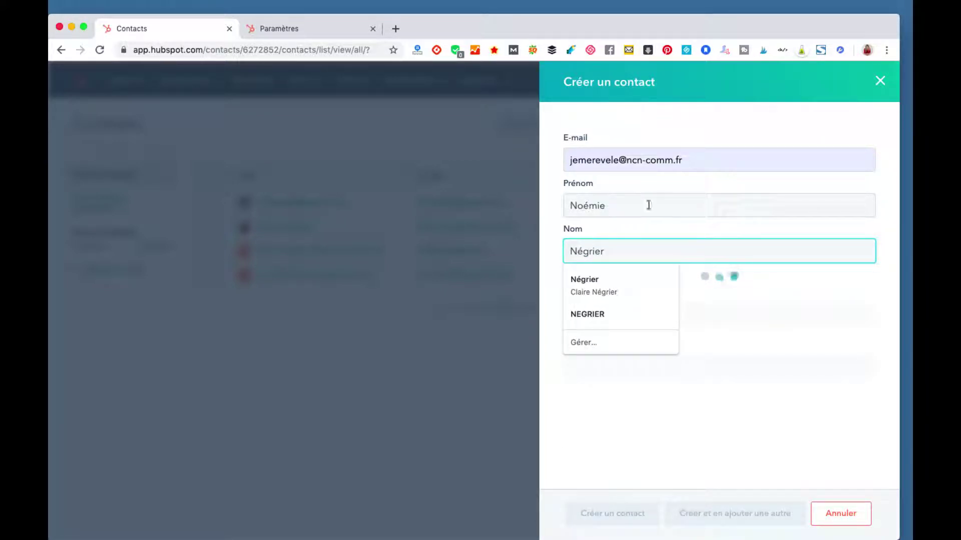
Step: Replace the e-mail's local part with the contact's first name, set job title 'assistante', and create the contact
{"action": "left_click", "coordinate": [654, 205]}
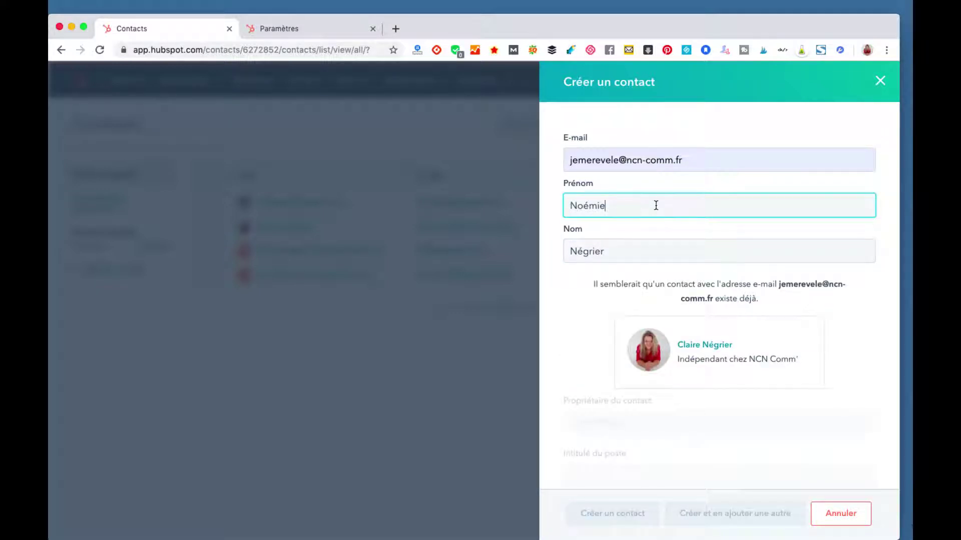
{"action": "scroll", "coordinate": [587, 274], "scroll_direction": "down", "scroll_amount": 1}
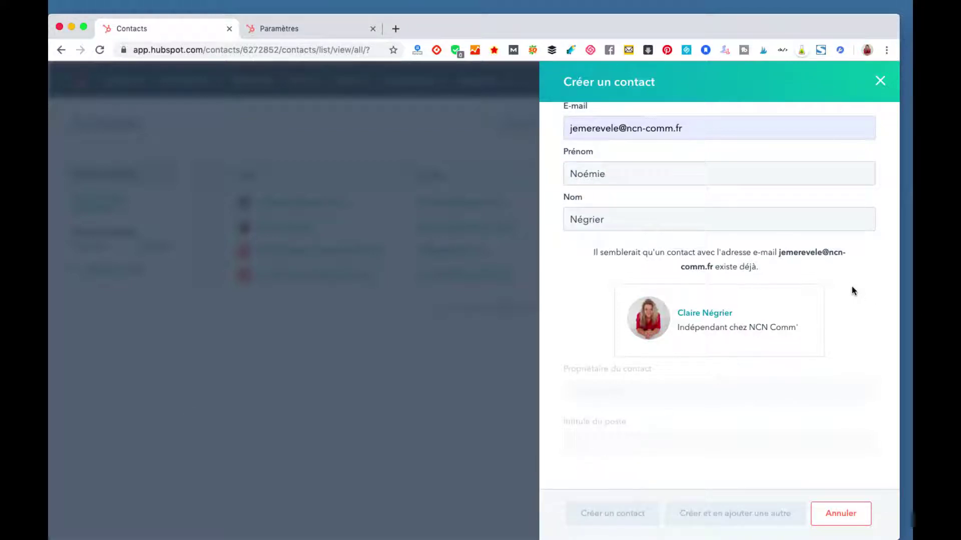
{"action": "scroll", "coordinate": [852, 289], "scroll_direction": "up", "scroll_amount": 1}
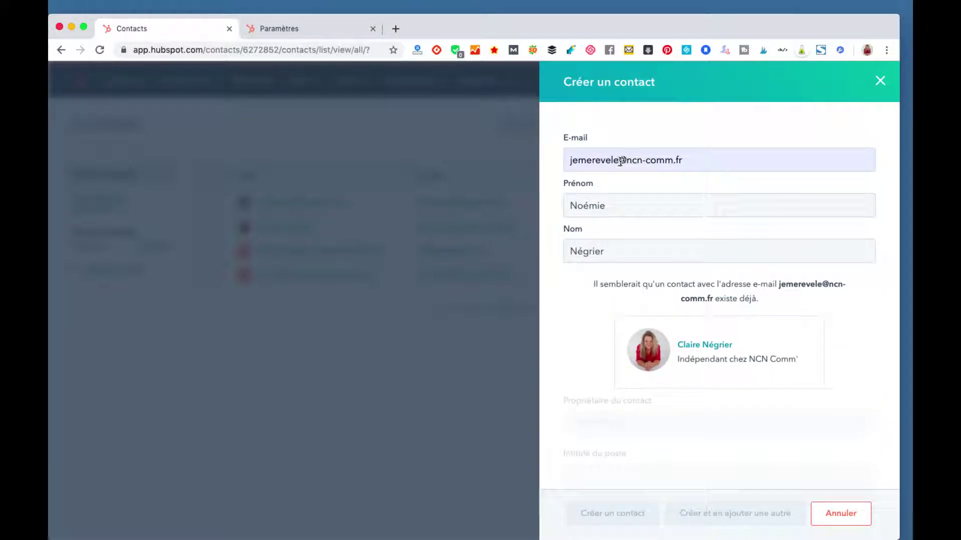
{"action": "left_click_drag", "start_coordinate": [619, 161], "coordinate": [555, 161]}
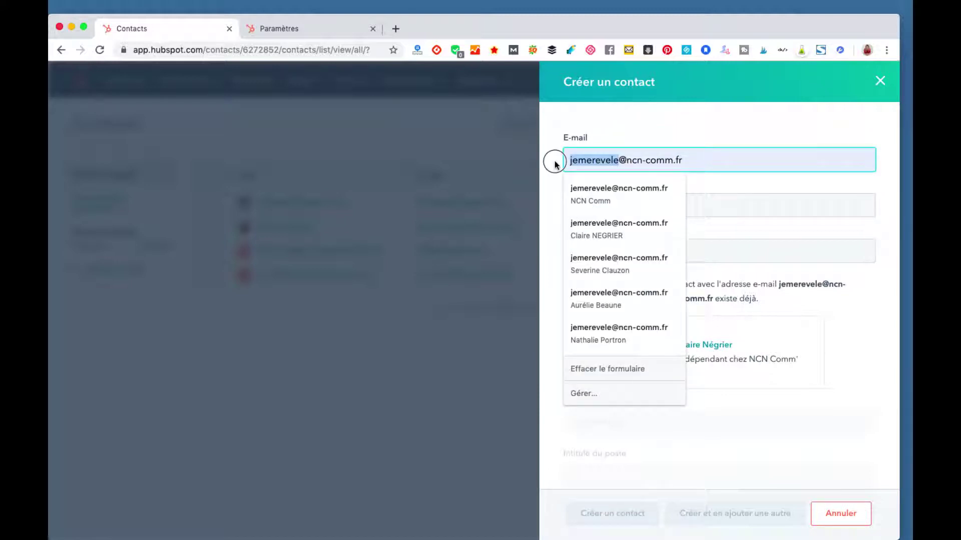
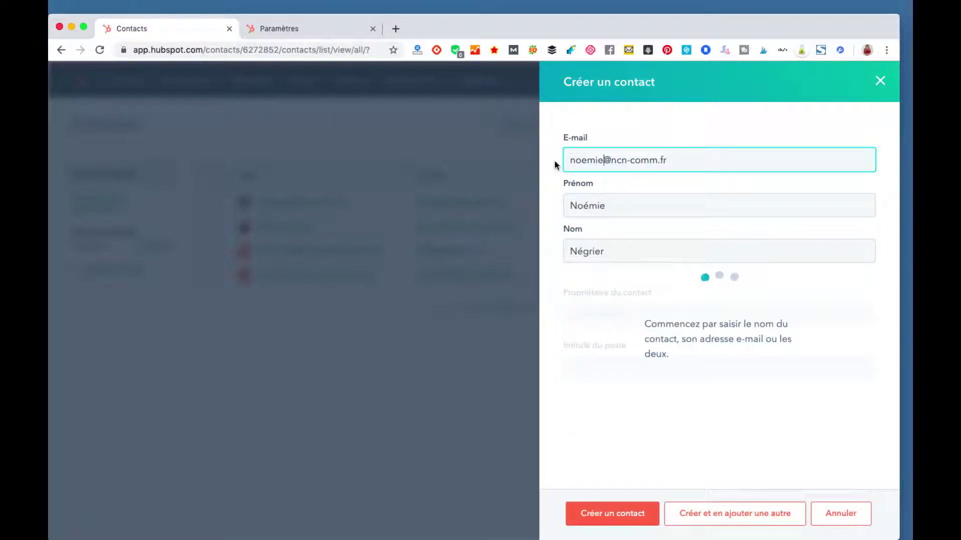
{"action": "left_click", "coordinate": [673, 205]}
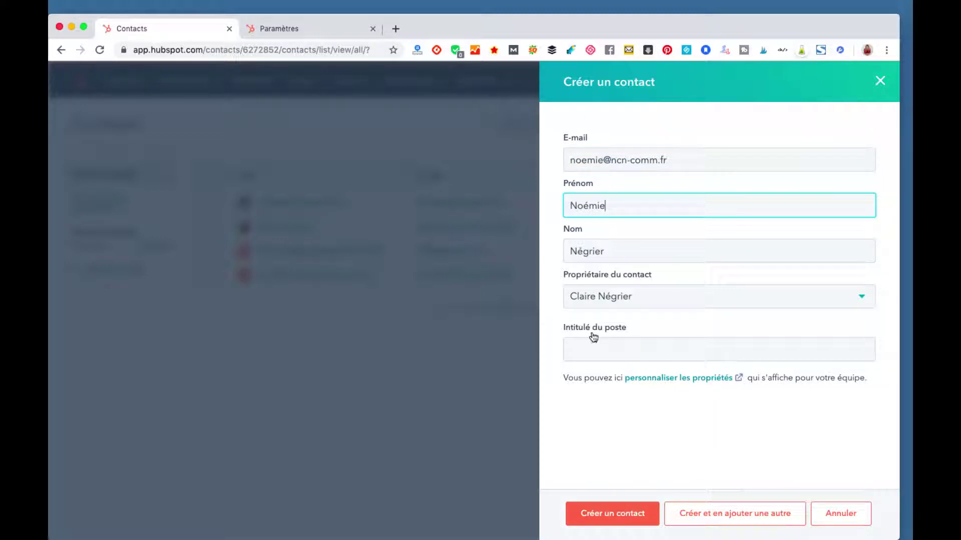
{"action": "left_click", "coordinate": [591, 355]}
{"action": "type", "text": "assistante"}
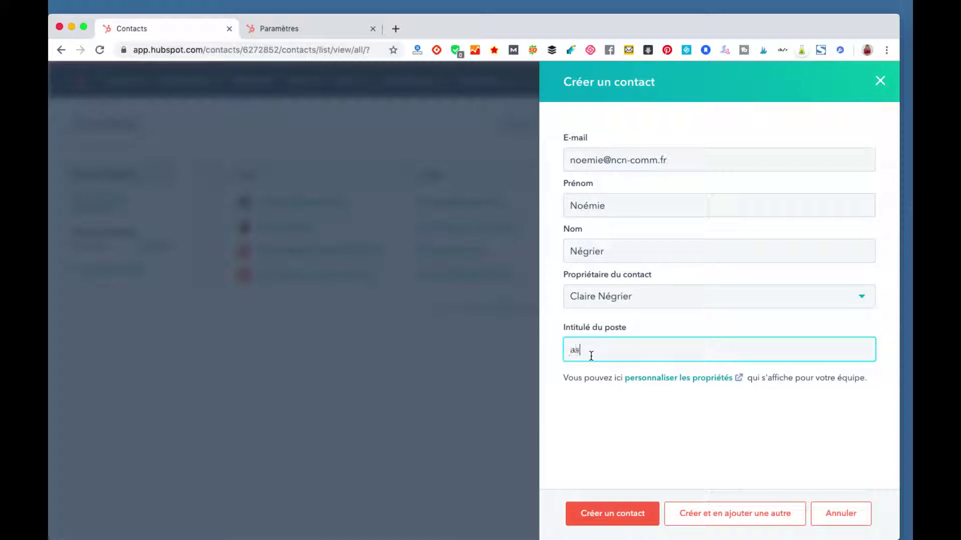
{"action": "left_click", "coordinate": [620, 511]}
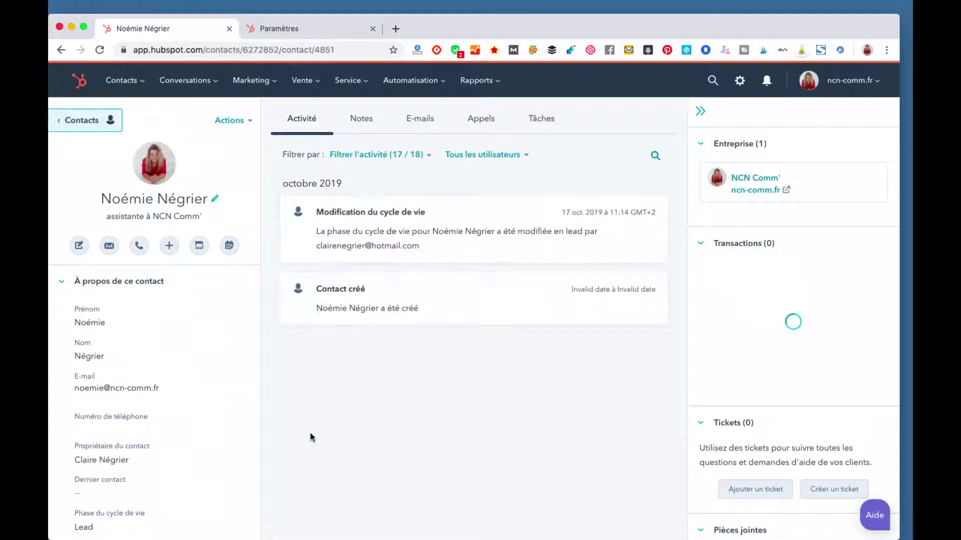
Step: Scroll the contact's left property panel and open the Phase du cycle de vie dropdown
{"action": "left_click", "coordinate": [293, 445]}
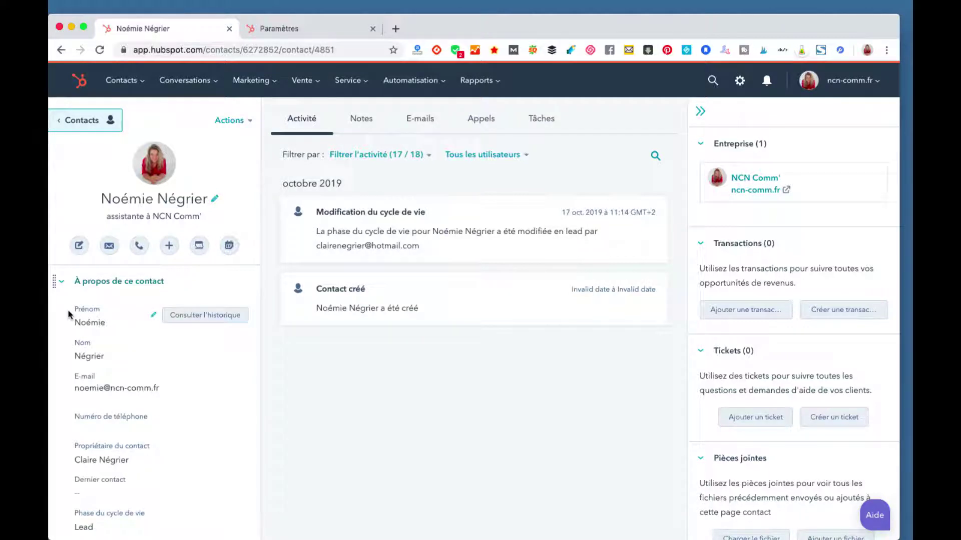
{"action": "scroll", "coordinate": [93, 333], "scroll_direction": "down", "scroll_amount": 2}
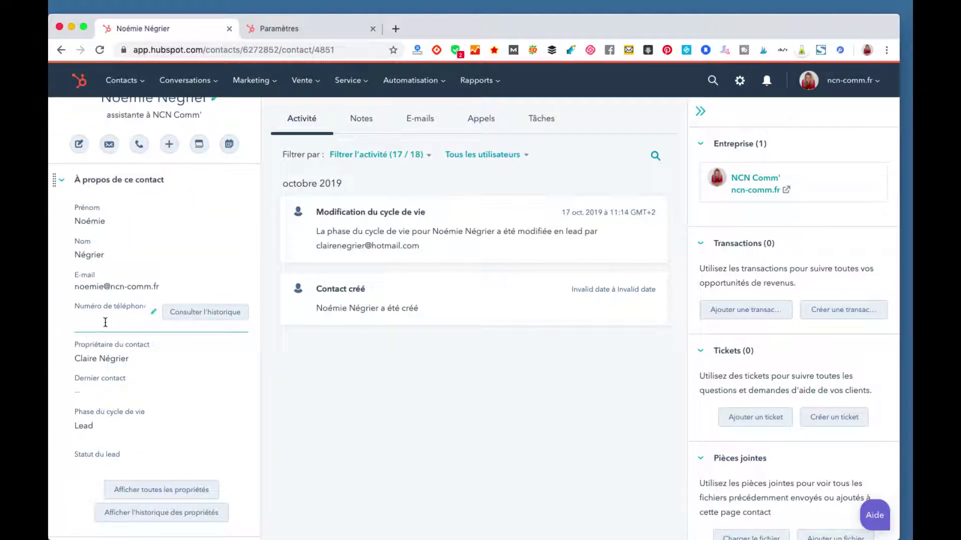
{"action": "left_click", "coordinate": [106, 322]}
{"action": "scroll", "coordinate": [106, 322], "scroll_direction": "down", "scroll_amount": 1}
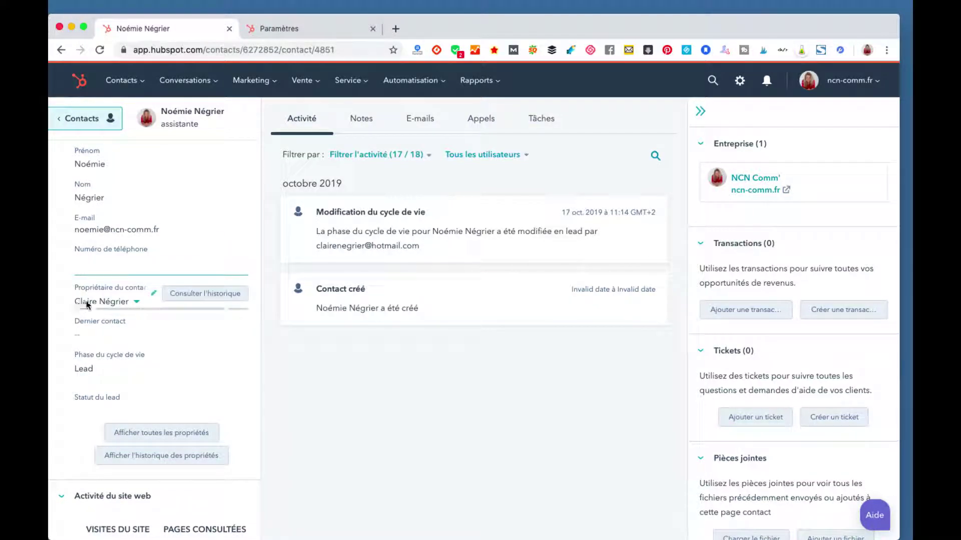
{"action": "mouse_move", "coordinate": [97, 328]}
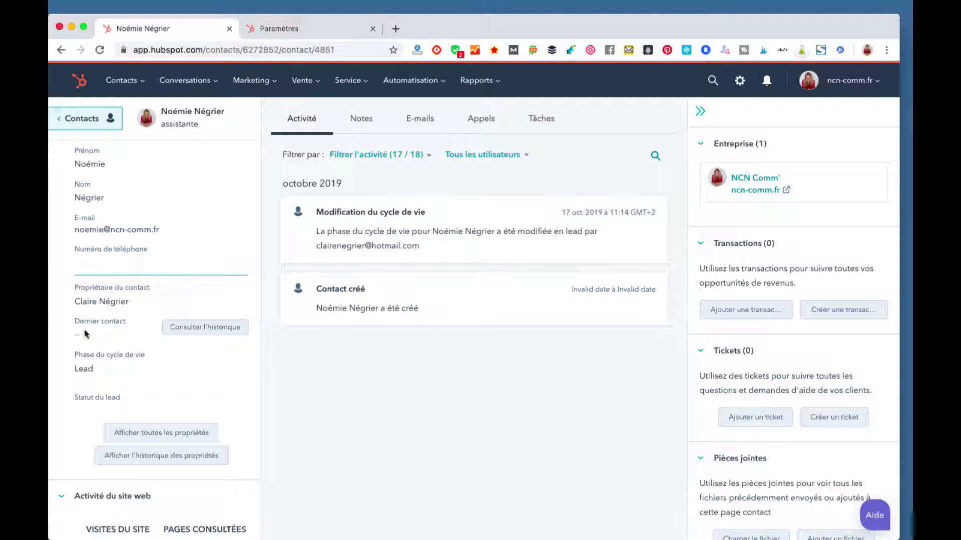
{"action": "left_click", "coordinate": [101, 371]}
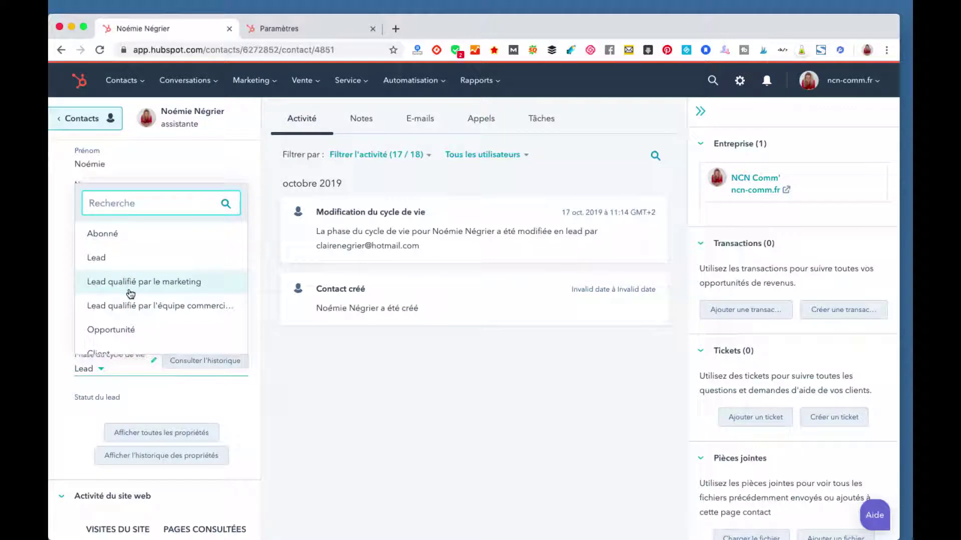
Step: Set the contact's lifecycle stage to Abonné, after briefly choosing Autre
{"action": "scroll", "coordinate": [131, 293], "scroll_direction": "down", "scroll_amount": 2}
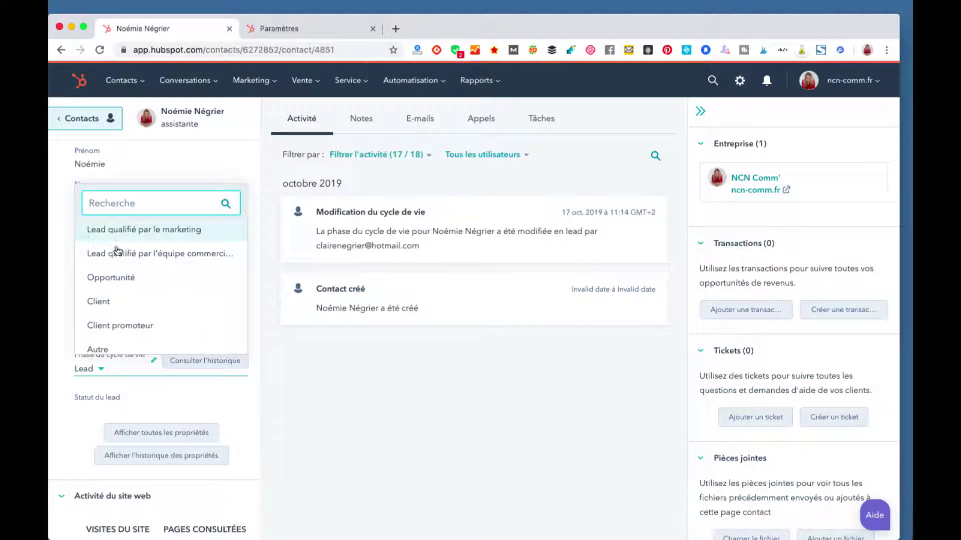
{"action": "scroll", "coordinate": [122, 302], "scroll_direction": "up", "scroll_amount": 2}
{"action": "scroll", "coordinate": [110, 265], "scroll_direction": "down", "scroll_amount": 2}
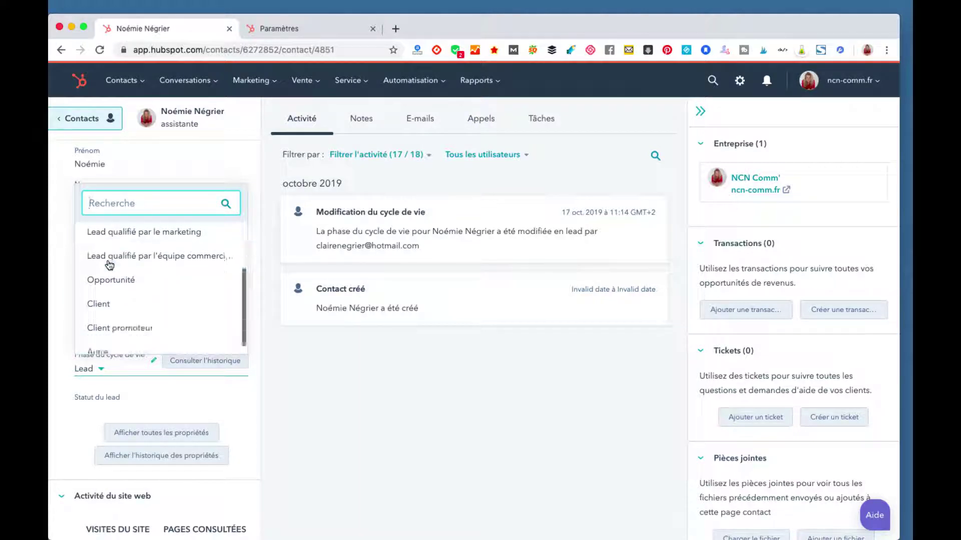
{"action": "scroll", "coordinate": [170, 253], "scroll_direction": "down", "scroll_amount": 1}
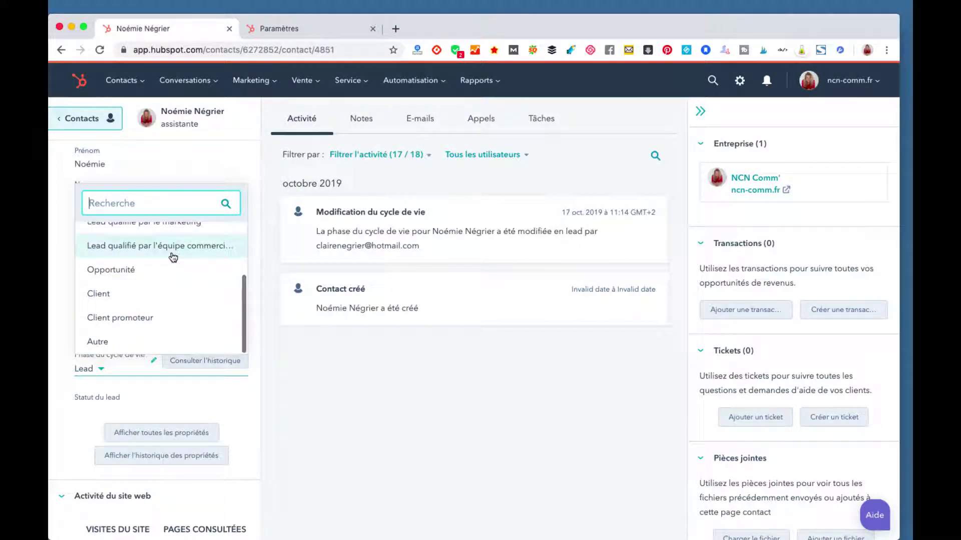
{"action": "left_click", "coordinate": [165, 343]}
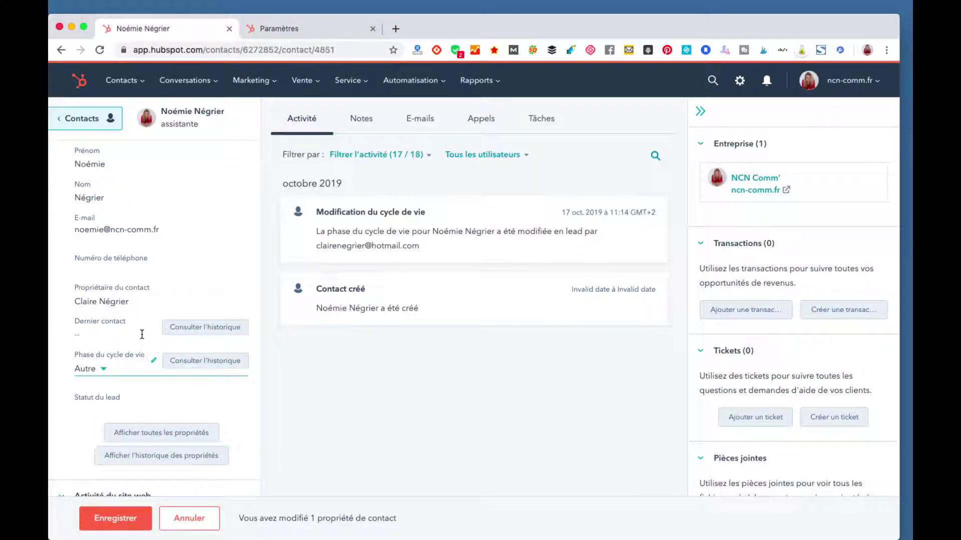
{"action": "scroll", "coordinate": [142, 334], "scroll_direction": "down", "scroll_amount": 2}
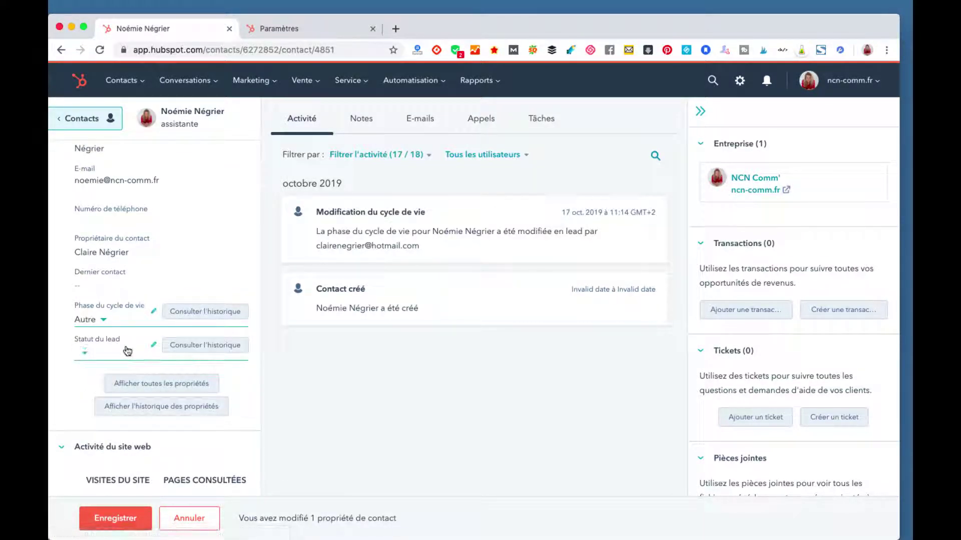
{"action": "left_click", "coordinate": [98, 327]}
{"action": "scroll", "coordinate": [117, 414], "scroll_direction": "up", "scroll_amount": 3}
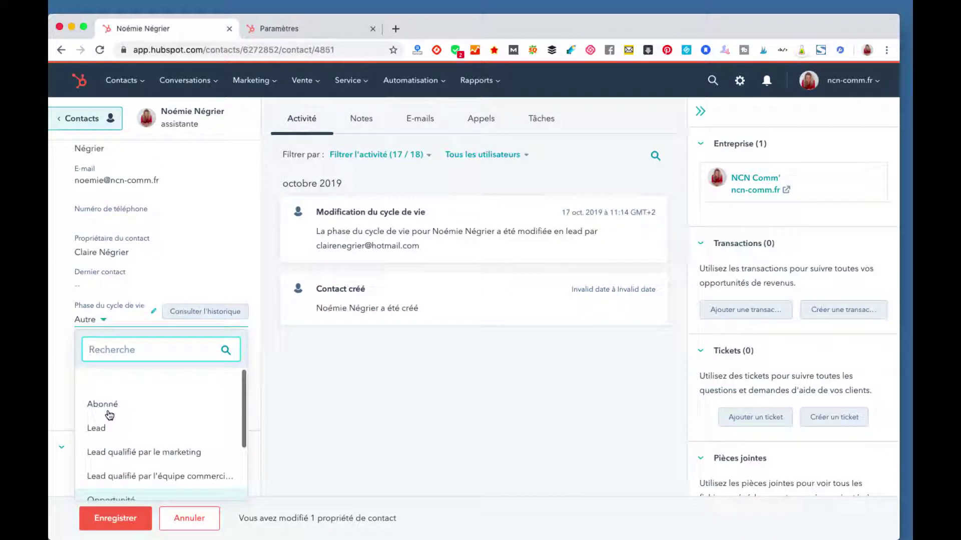
{"action": "left_click", "coordinate": [118, 411]}
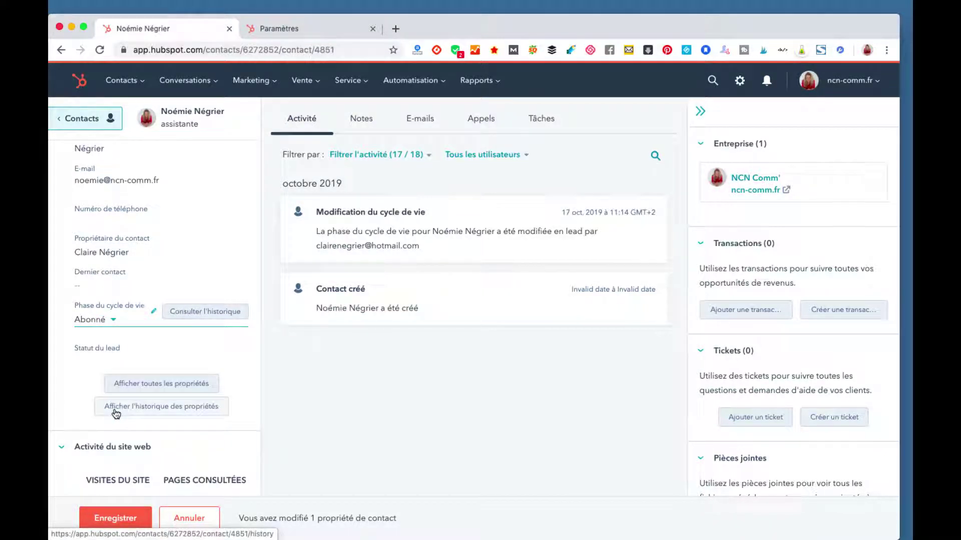
Step: Set the lead status to Nouveau and collapse the associated company section
{"action": "left_click", "coordinate": [120, 357]}
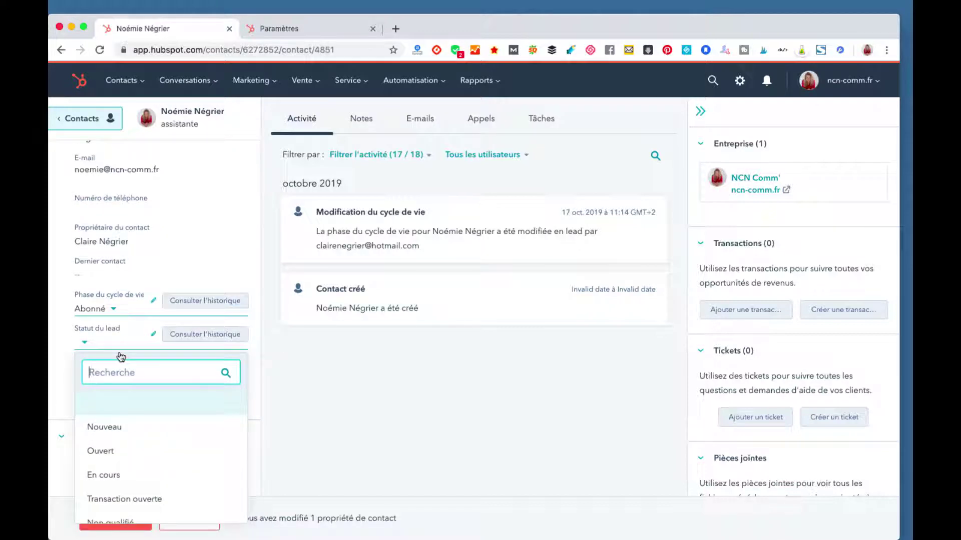
{"action": "left_click", "coordinate": [328, 526]}
{"action": "left_click", "coordinate": [302, 538]}
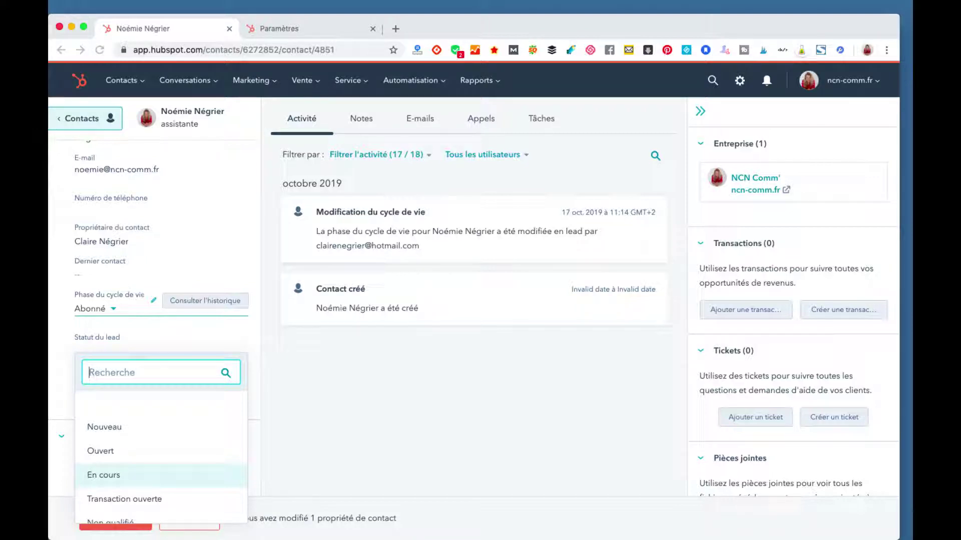
{"action": "scroll", "coordinate": [160, 451], "scroll_direction": "down", "scroll_amount": 3}
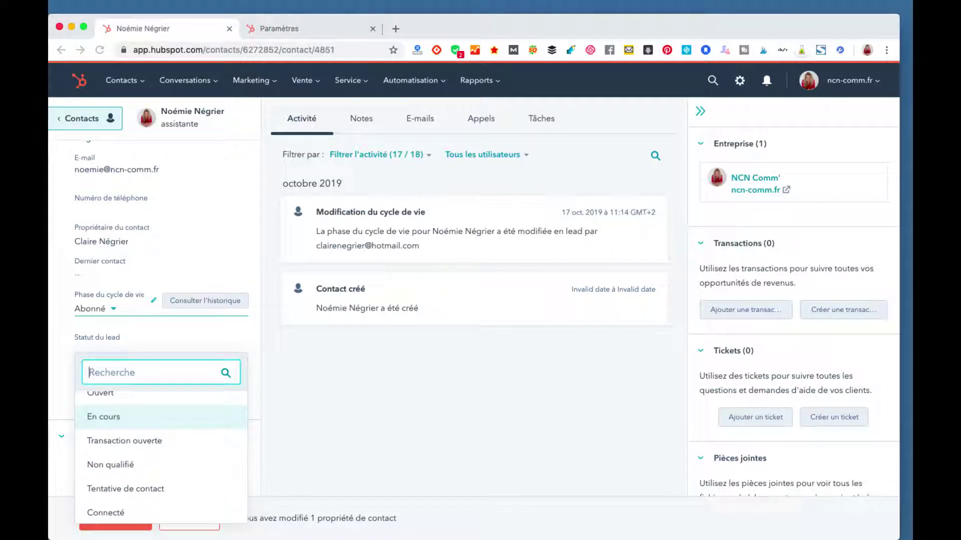
{"action": "scroll", "coordinate": [160, 450], "scroll_direction": "down", "scroll_amount": 1}
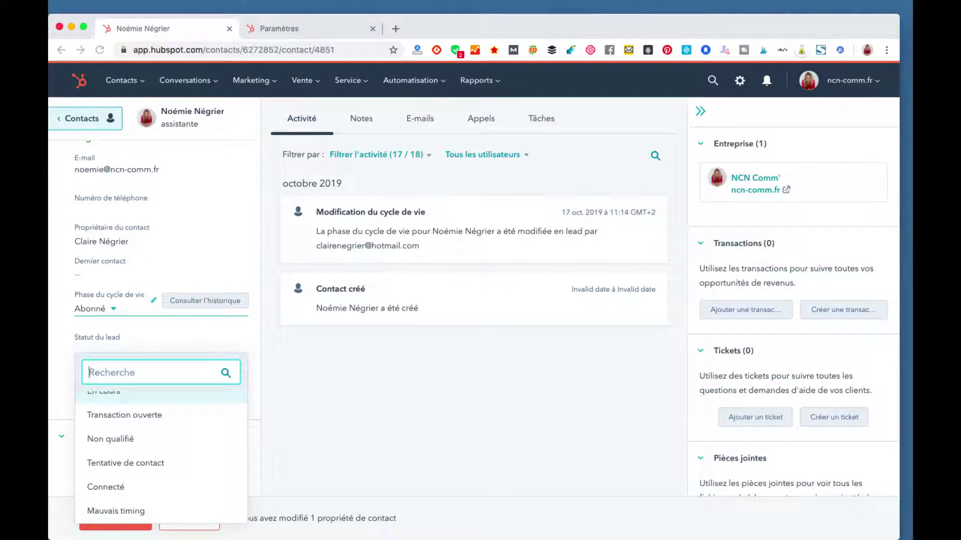
{"action": "scroll", "coordinate": [160, 450], "scroll_direction": "up", "scroll_amount": 3}
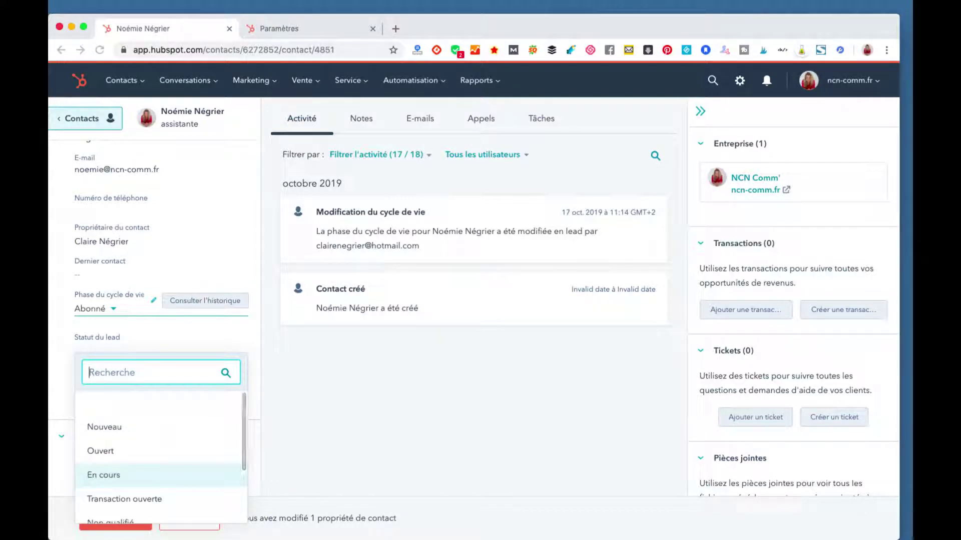
{"action": "left_click", "coordinate": [104, 427]}
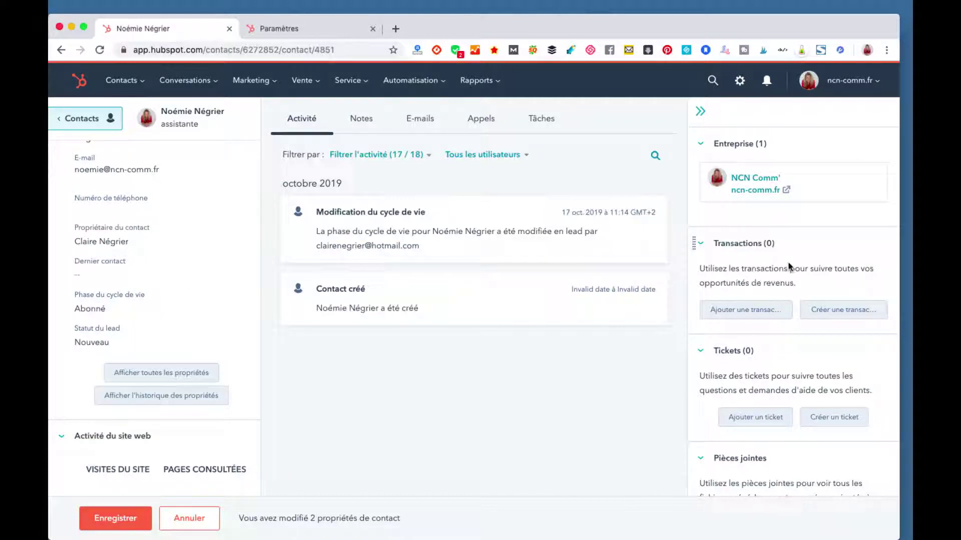
{"action": "left_click", "coordinate": [702, 145]}
{"action": "left_click", "coordinate": [700, 144]}
{"action": "left_click", "coordinate": [743, 314]}
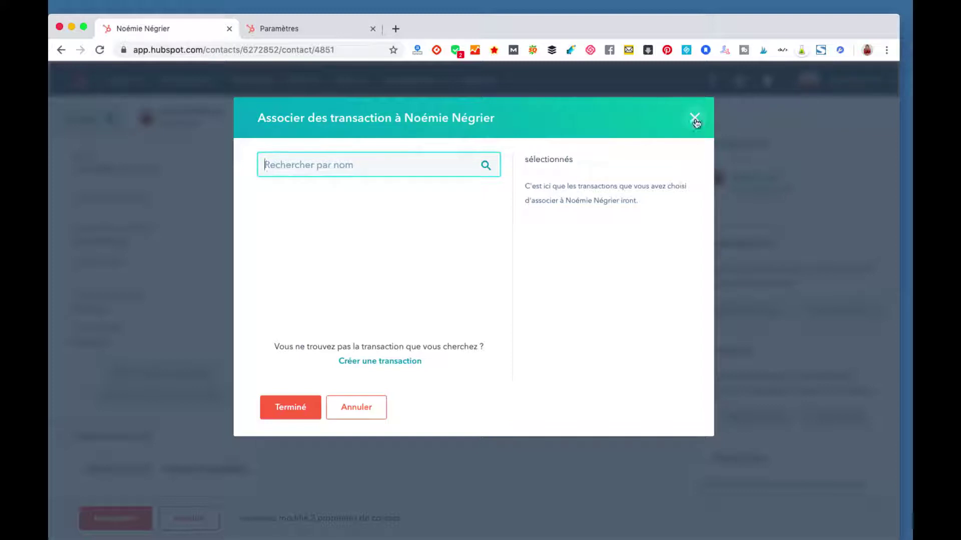
{"action": "left_click", "coordinate": [696, 120]}
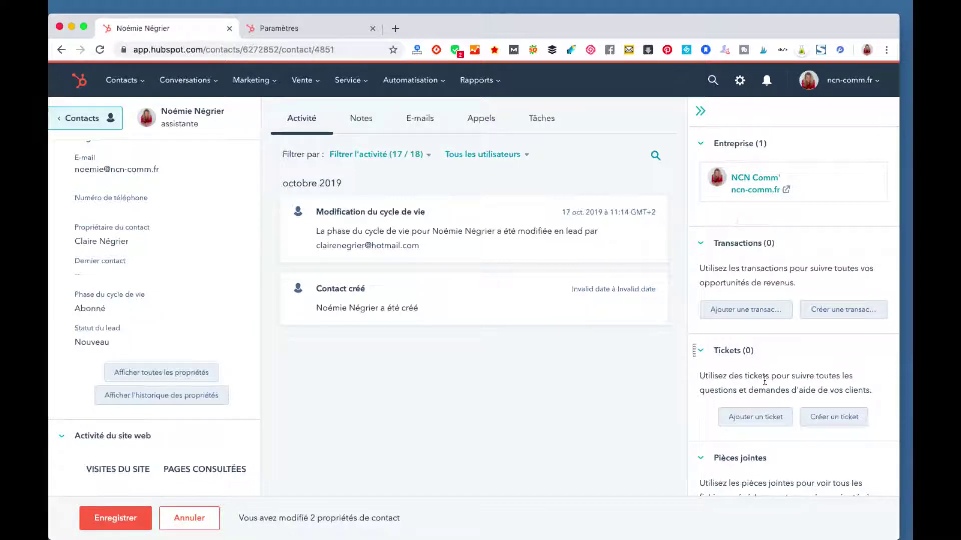
{"action": "scroll", "coordinate": [719, 346], "scroll_direction": "down", "scroll_amount": 2}
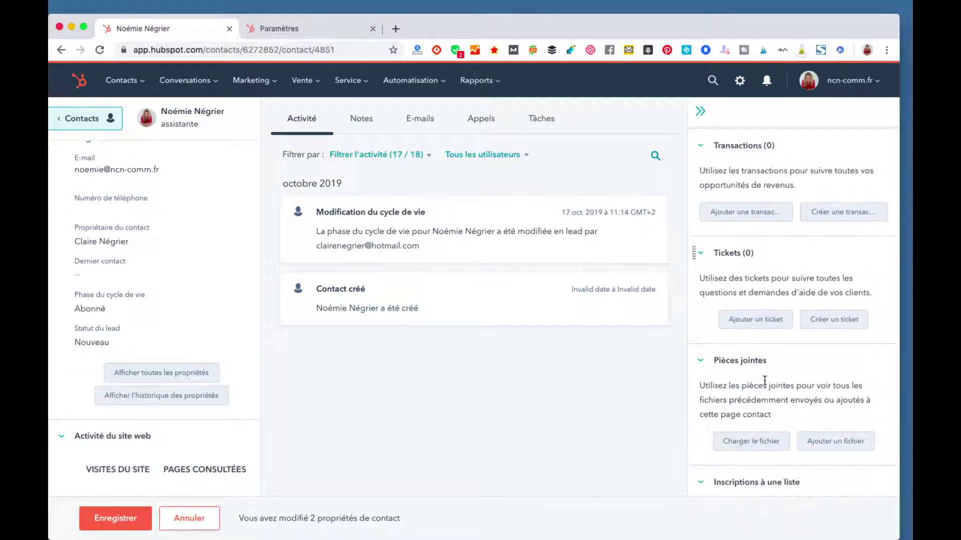
Step: Open a Créer un ticket form for the contact, then view the Tickets settings tab
{"action": "left_click", "coordinate": [743, 320]}
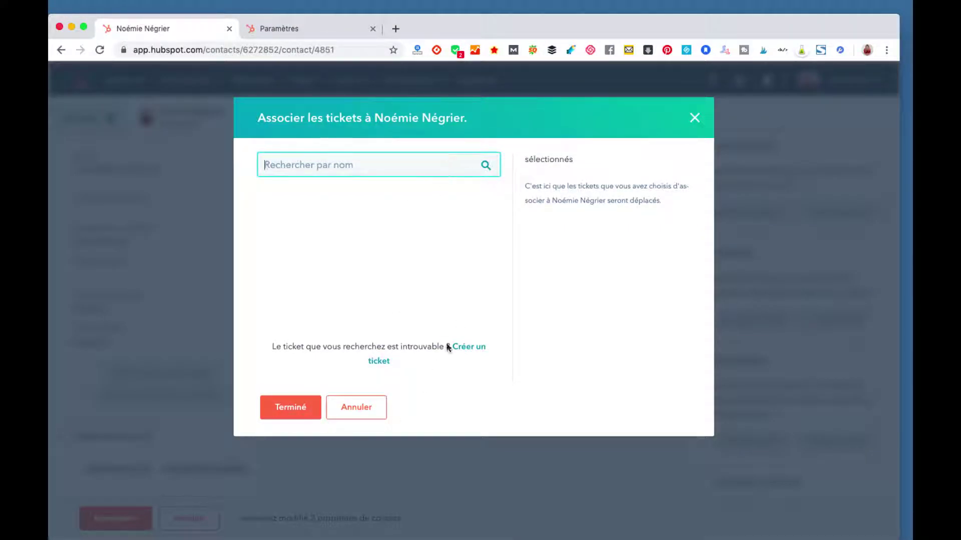
{"action": "left_click", "coordinate": [478, 348]}
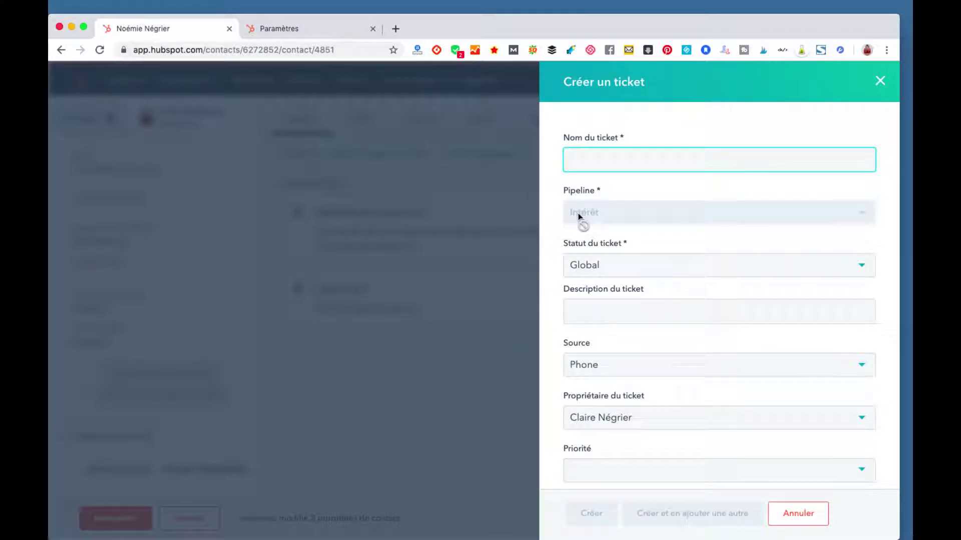
{"action": "left_click", "coordinate": [293, 30]}
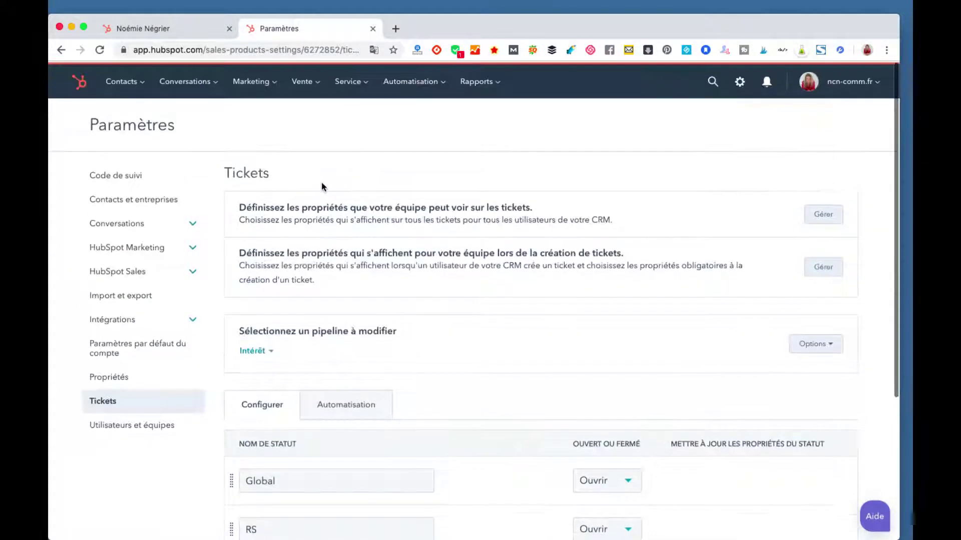
Step: Switch back to the contact's browser tab with the Créer un ticket form
{"action": "left_click", "coordinate": [188, 29]}
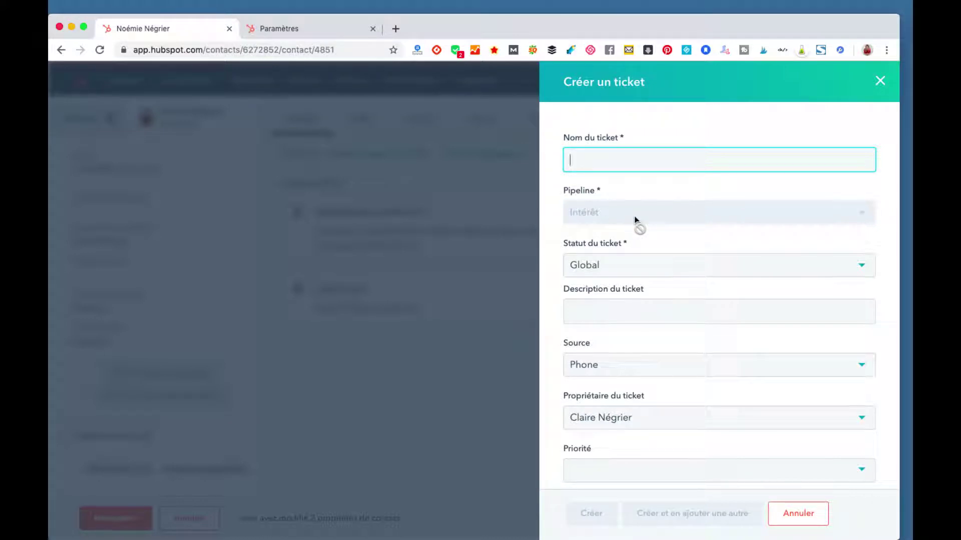
{"action": "left_click", "coordinate": [664, 269]}
{"action": "left_click", "coordinate": [663, 268]}
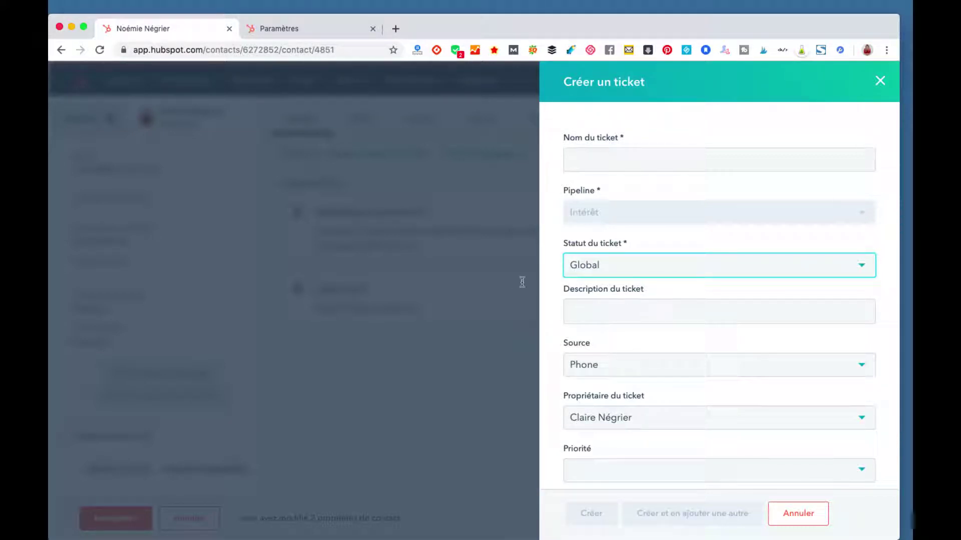
{"action": "scroll", "coordinate": [624, 320], "scroll_direction": "down", "scroll_amount": 2}
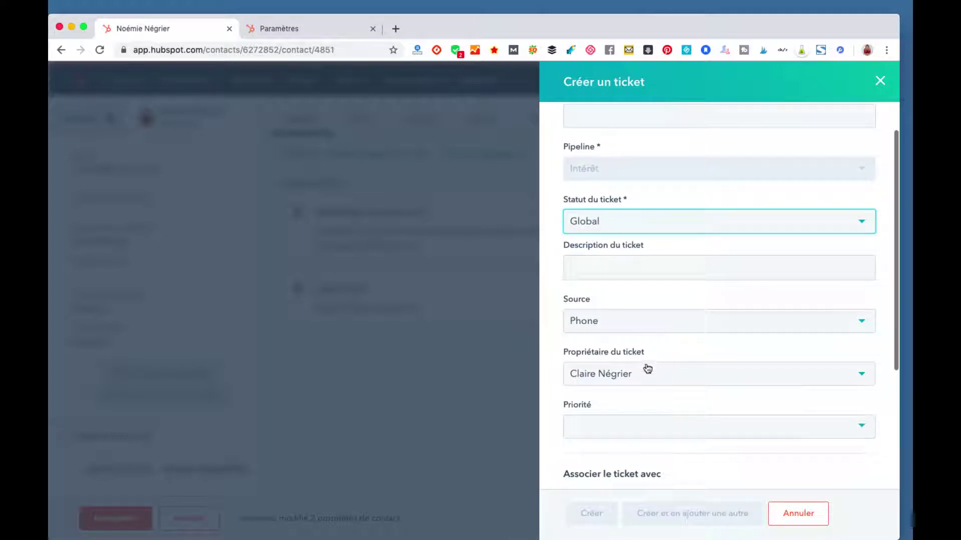
{"action": "left_click", "coordinate": [647, 371]}
{"action": "scroll", "coordinate": [649, 373], "scroll_direction": "down", "scroll_amount": 4}
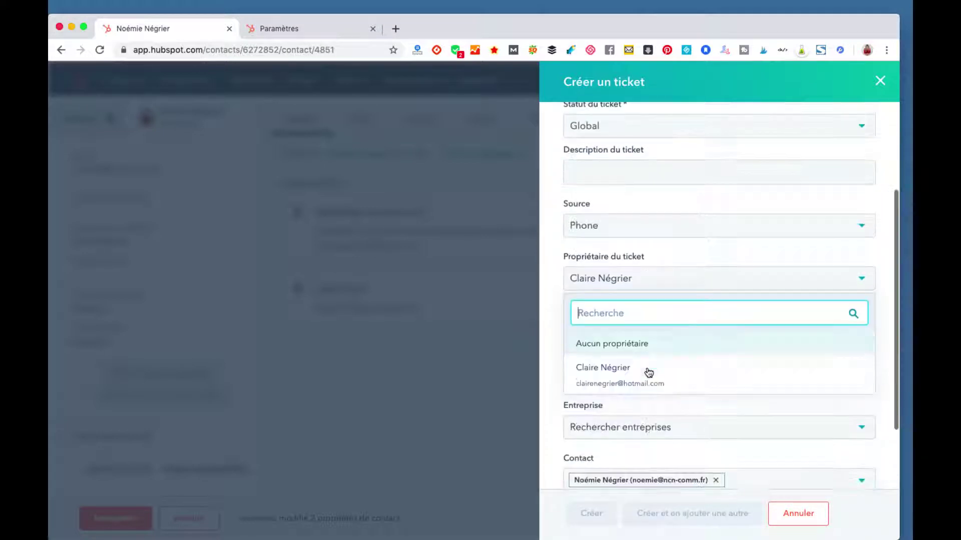
{"action": "scroll", "coordinate": [649, 373], "scroll_direction": "down", "scroll_amount": 2}
{"action": "left_click", "coordinate": [639, 233]}
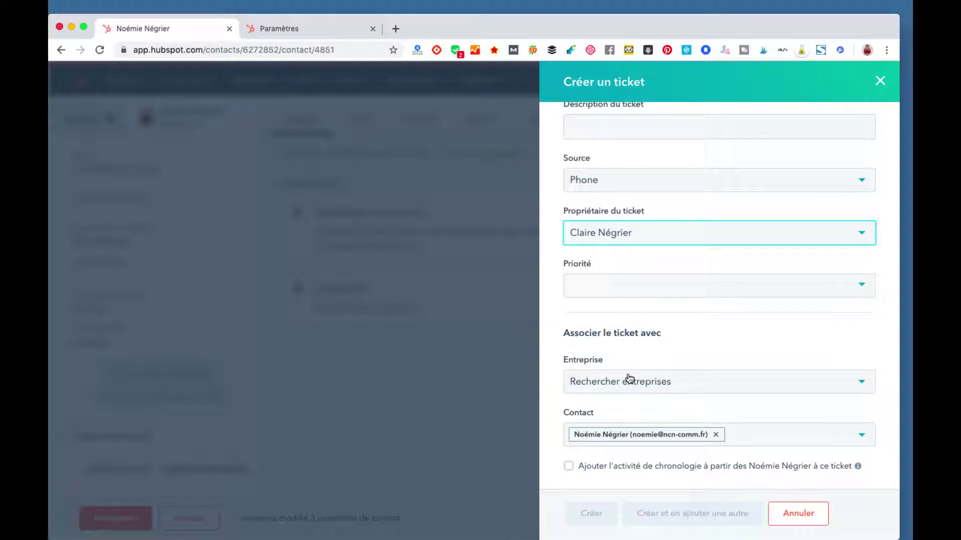
{"action": "scroll", "coordinate": [633, 281], "scroll_direction": "up", "scroll_amount": 4}
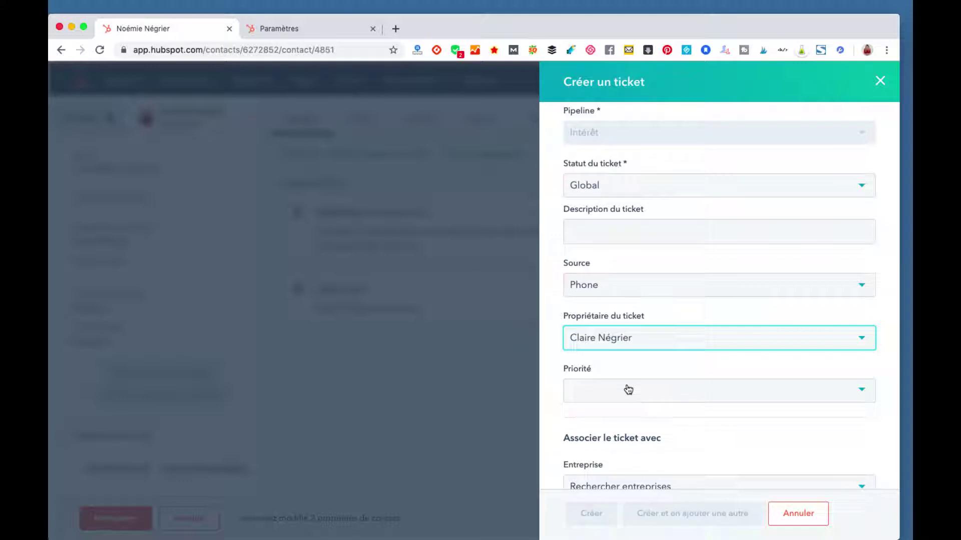
{"action": "scroll", "coordinate": [629, 390], "scroll_direction": "up", "scroll_amount": 2}
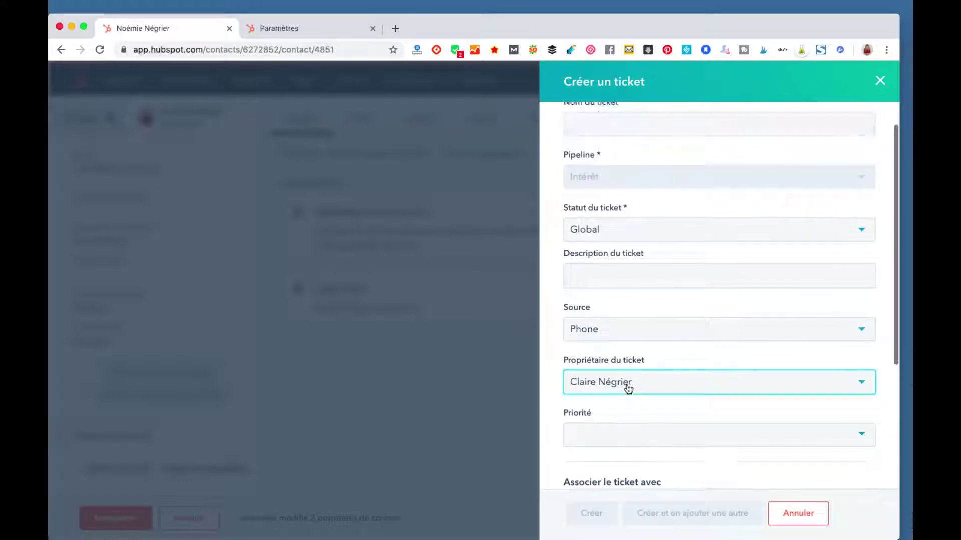
{"action": "scroll", "coordinate": [628, 390], "scroll_direction": "up", "scroll_amount": 2}
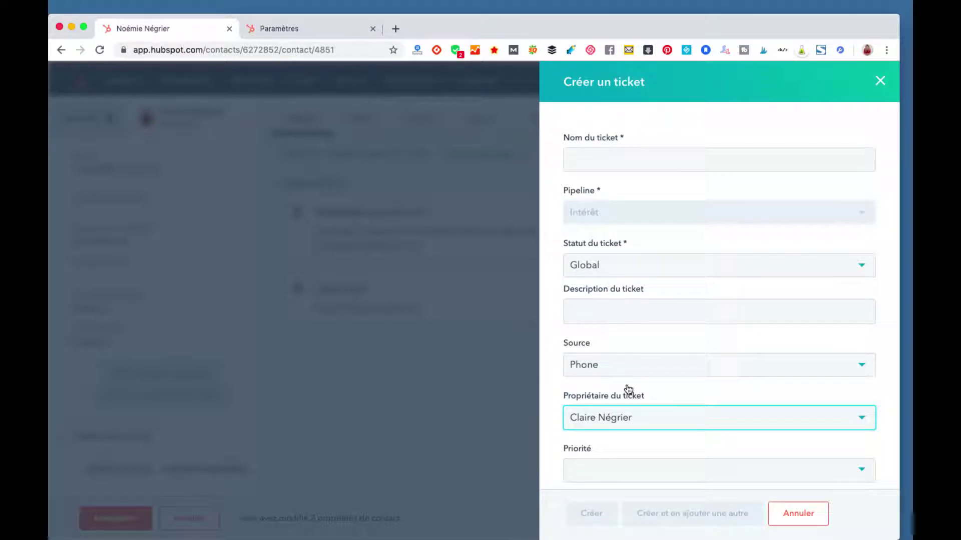
{"action": "left_click", "coordinate": [605, 155]}
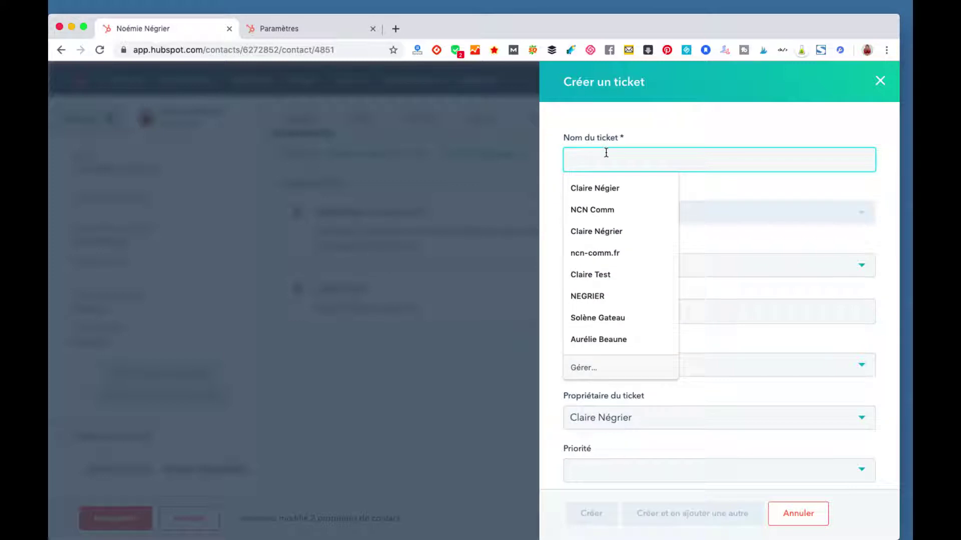
Step: Name the ticket 'Intérêt', set status RS, and describe it as 'Intérêt réseaux sociaux, facebook +'
{"action": "type", "text": "Intérêt"}
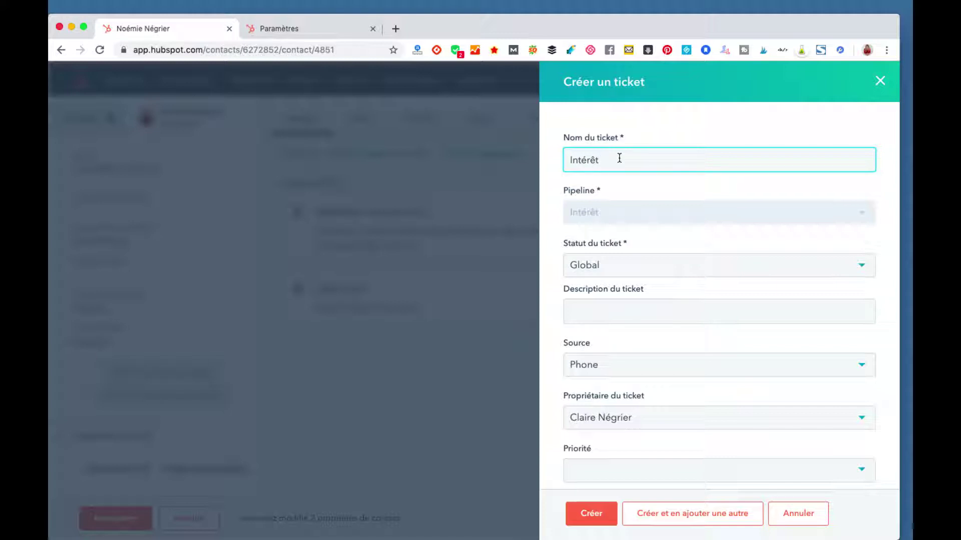
{"action": "left_click", "coordinate": [598, 271]}
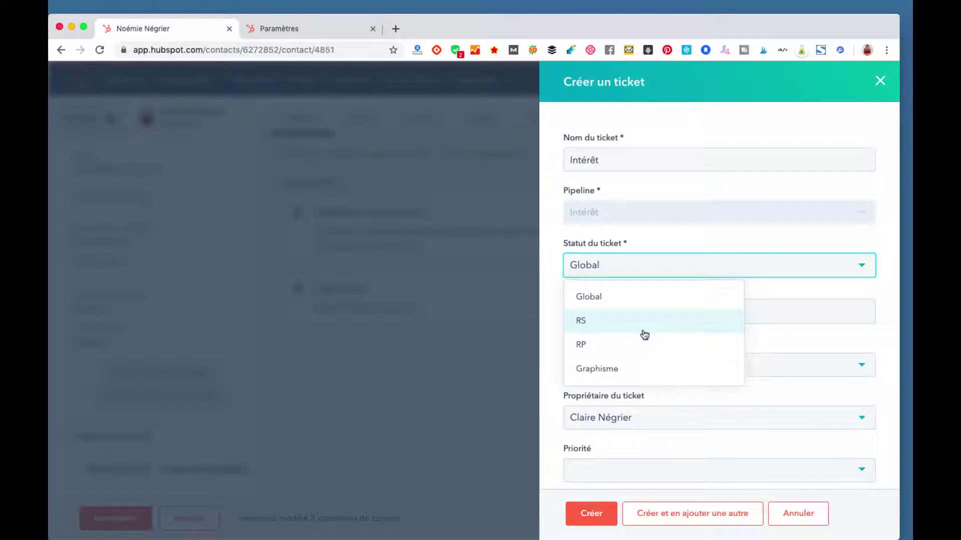
{"action": "left_click", "coordinate": [643, 330]}
{"action": "scroll", "coordinate": [579, 224], "scroll_direction": "down", "scroll_amount": 2}
{"action": "left_click", "coordinate": [600, 247]}
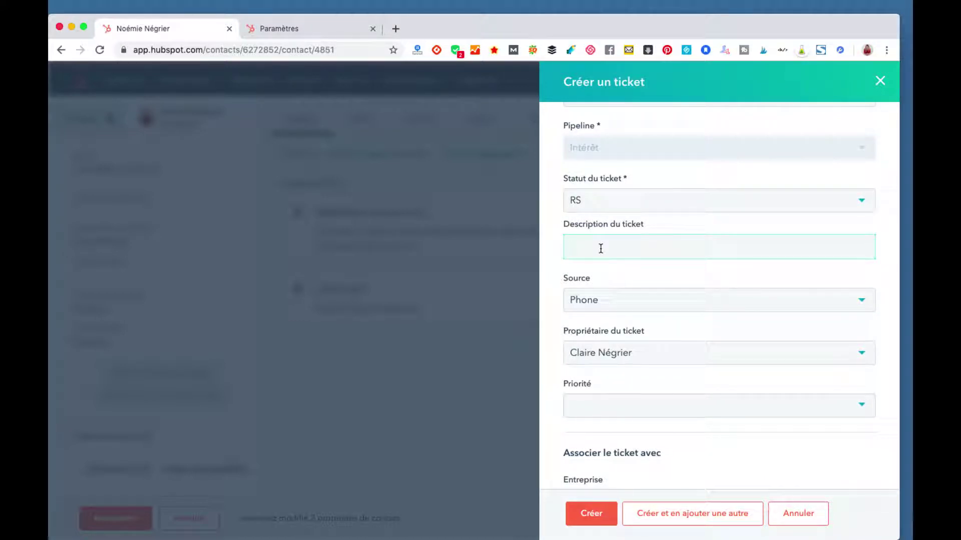
{"action": "type", "text": "Intérêt réseaux sociaux, face"}
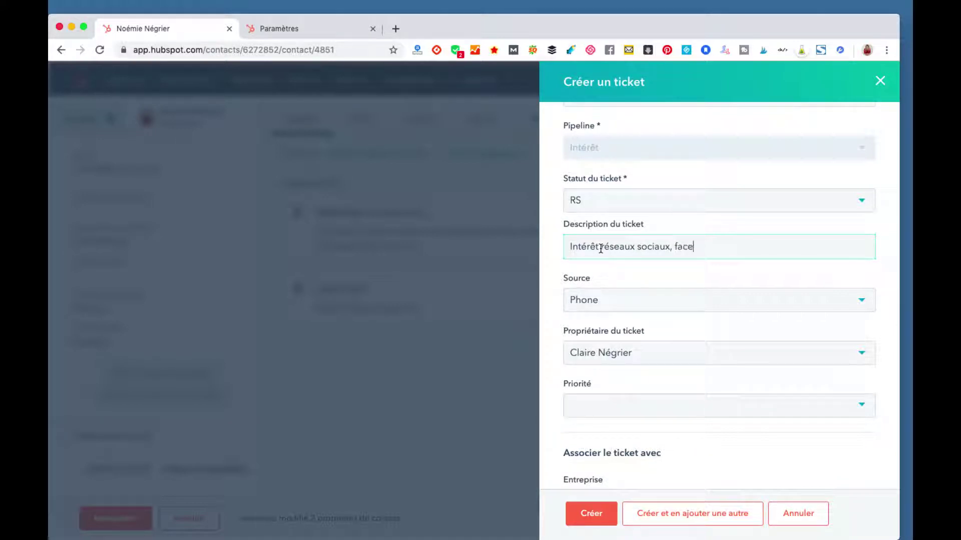
{"action": "type", "text": "book +++"}
Step: Set source Chat and priority Moyenne, include 30 days of timeline activity, and create the ticket
{"action": "left_click", "coordinate": [617, 302]}
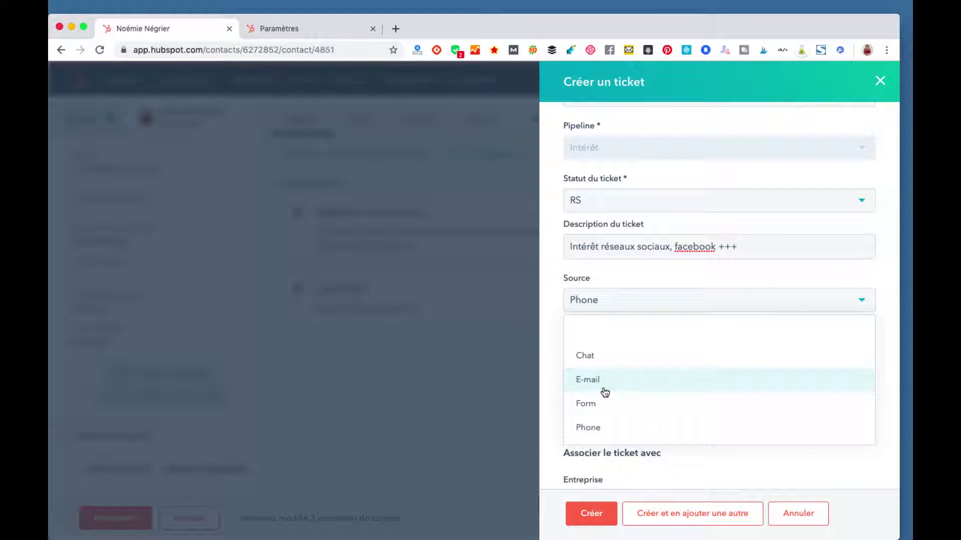
{"action": "left_click", "coordinate": [602, 365]}
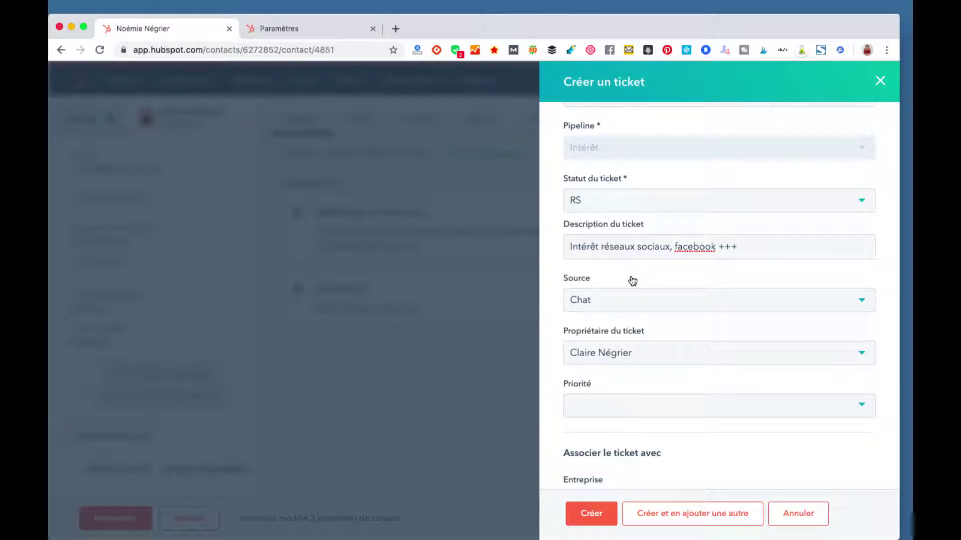
{"action": "scroll", "coordinate": [631, 279], "scroll_direction": "down", "scroll_amount": 3}
{"action": "left_click", "coordinate": [625, 311]}
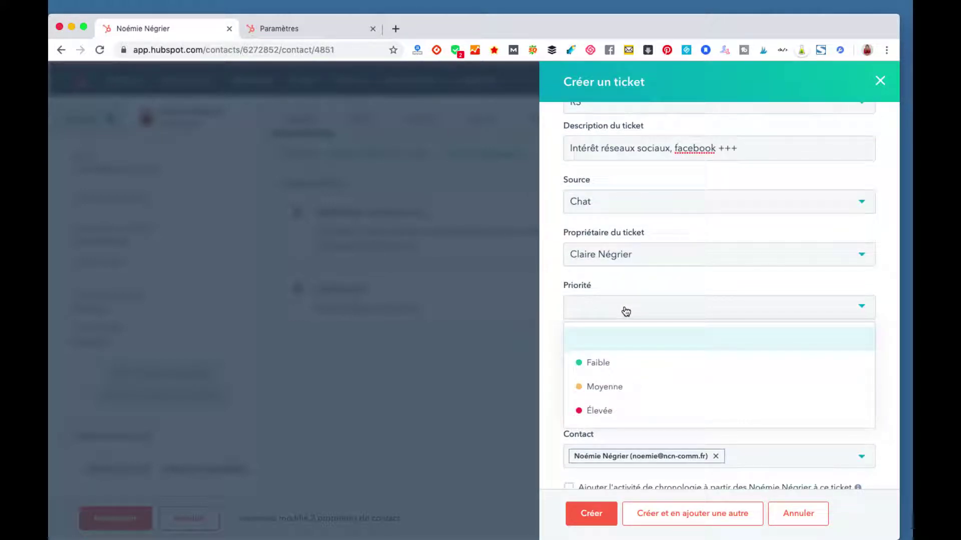
{"action": "left_click", "coordinate": [647, 394]}
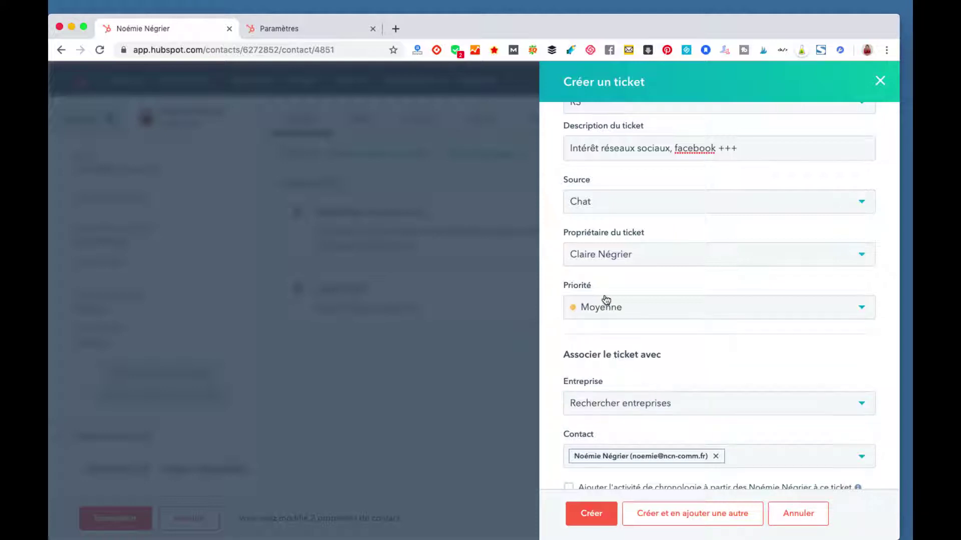
{"action": "scroll", "coordinate": [605, 302], "scroll_direction": "down", "scroll_amount": 2}
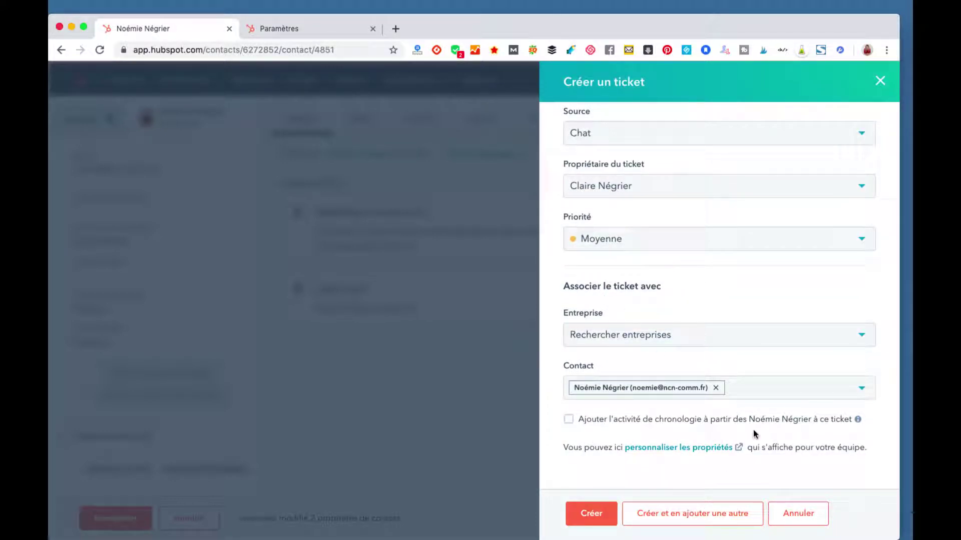
{"action": "left_click", "coordinate": [569, 420]}
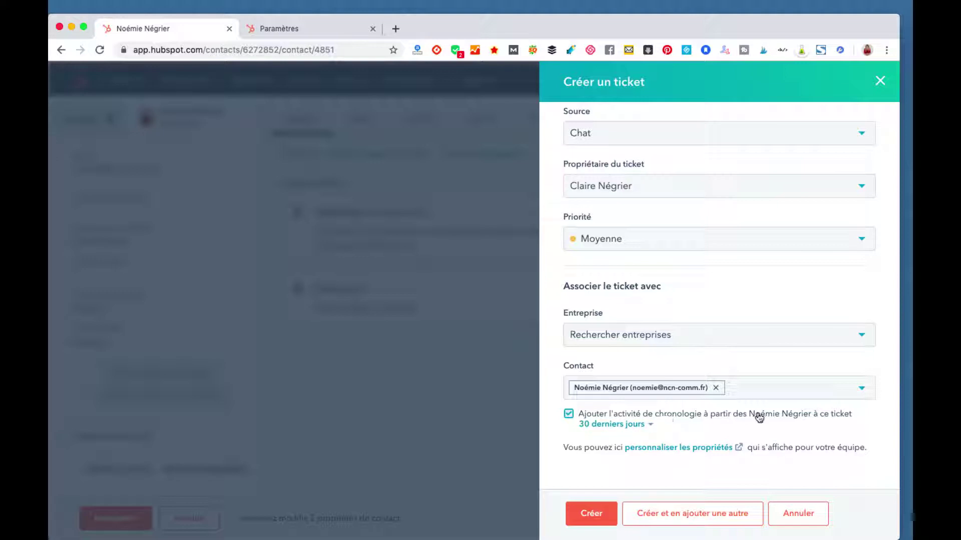
{"action": "left_click", "coordinate": [581, 515]}
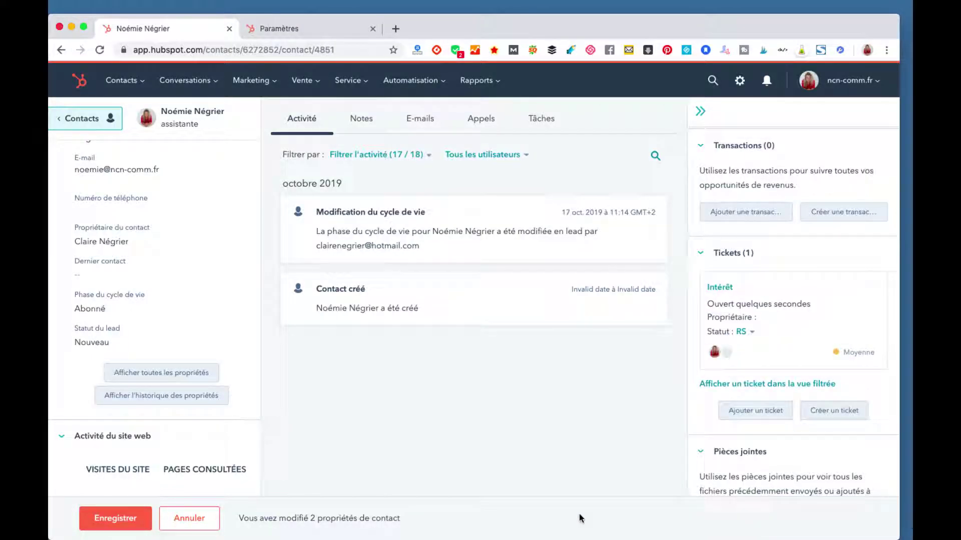
Step: Glance at the Notes tab, then open Gérer les inscriptions under the contact's list memberships
{"action": "mouse_move", "coordinate": [758, 300]}
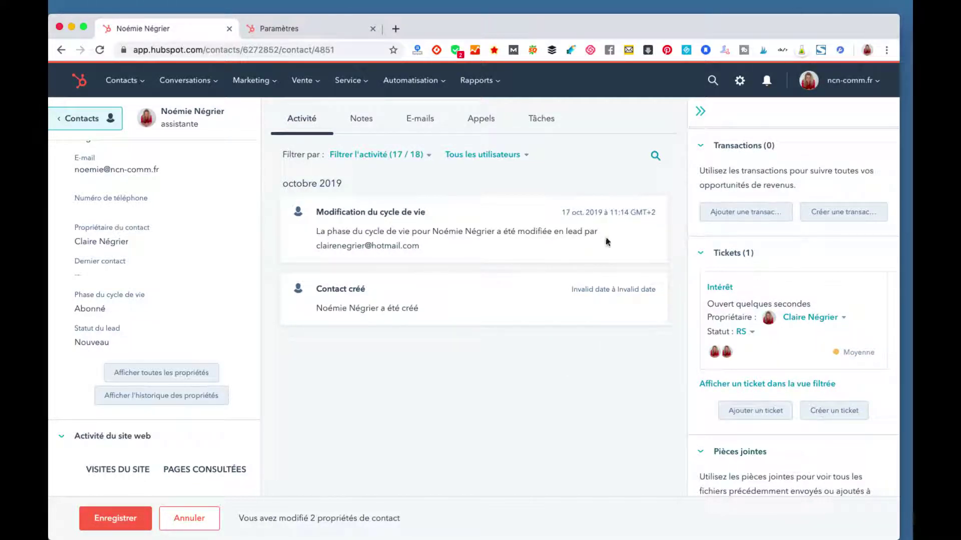
{"action": "left_click", "coordinate": [361, 126]}
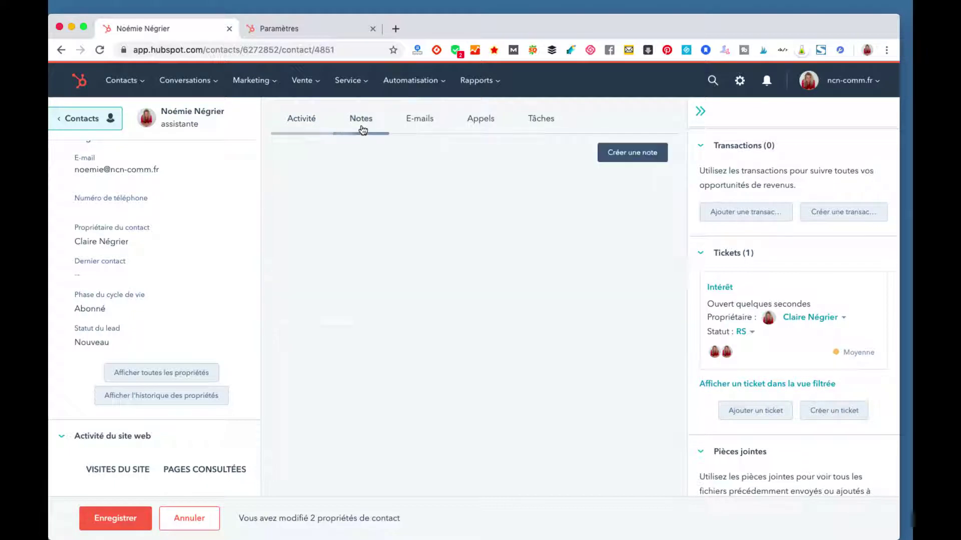
{"action": "left_click", "coordinate": [301, 121]}
{"action": "scroll", "coordinate": [753, 225], "scroll_direction": "down", "scroll_amount": 6}
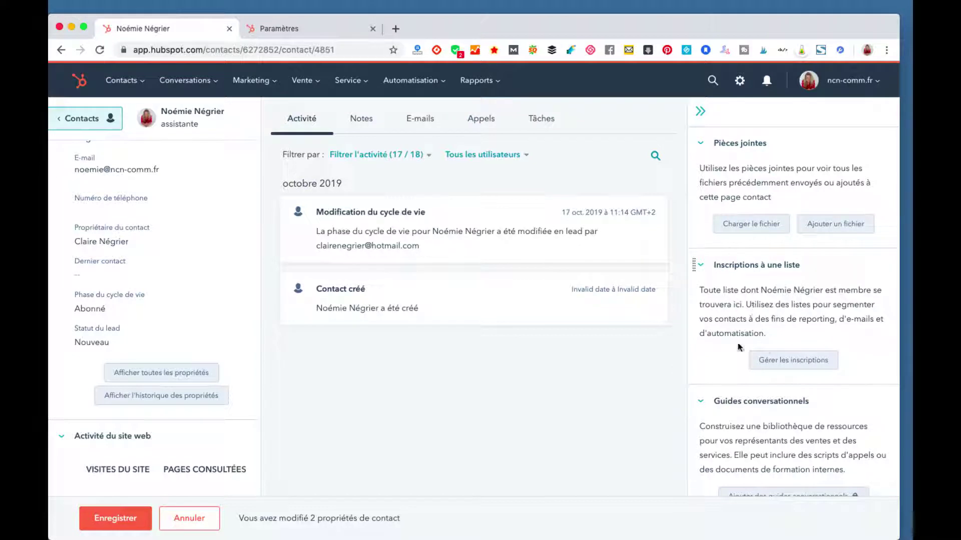
{"action": "left_click", "coordinate": [793, 361]}
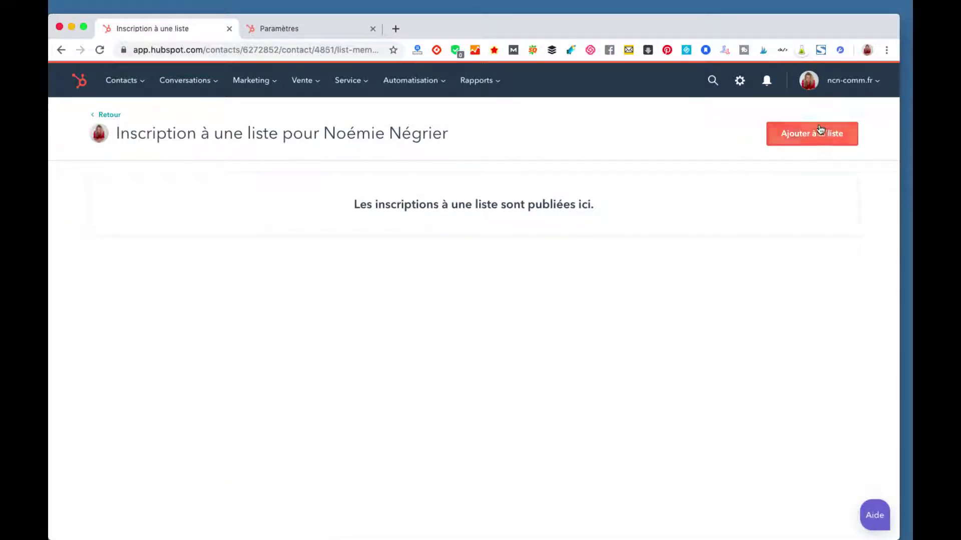
Step: Add the contact to the static list 'Ateliers suivis', repeating the addition once, then click Retour
{"action": "left_click", "coordinate": [846, 142]}
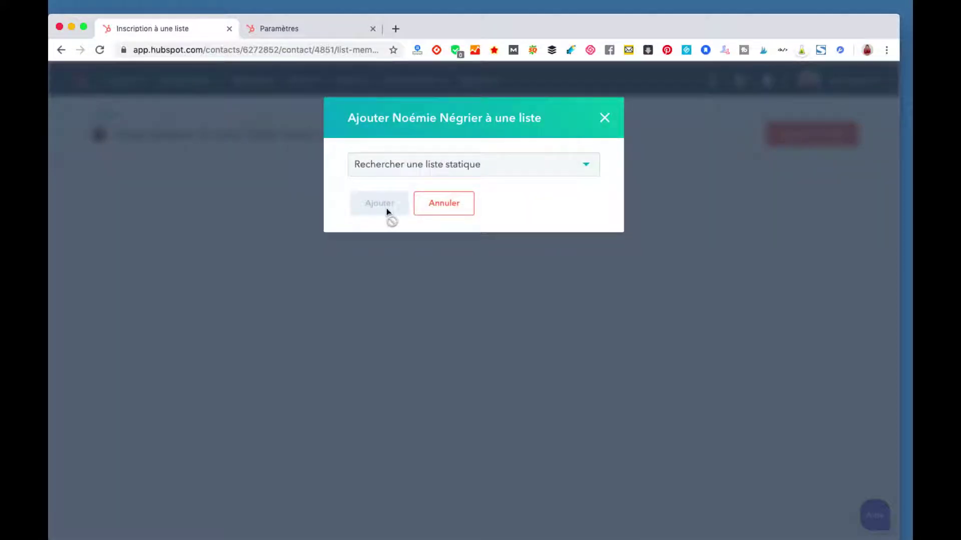
{"action": "left_click", "coordinate": [428, 163]}
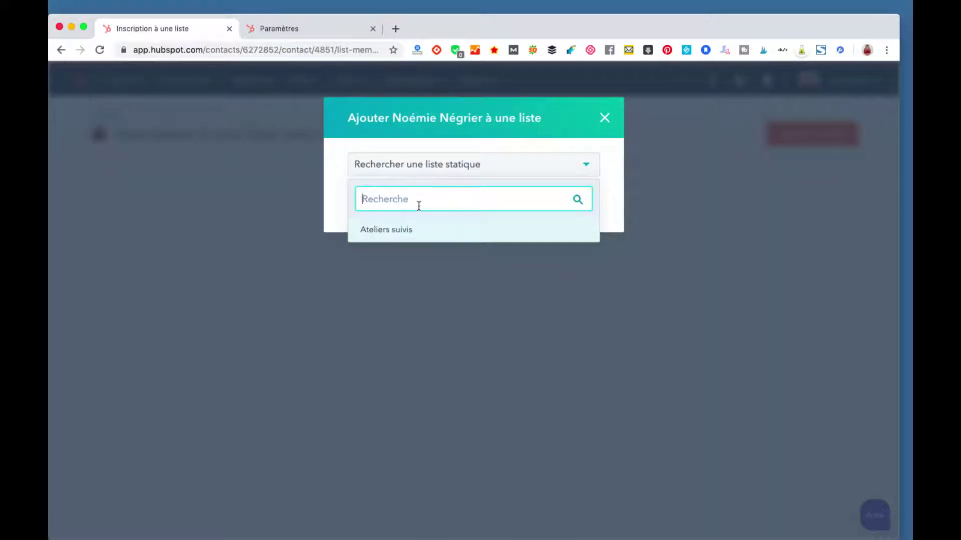
{"action": "left_click", "coordinate": [407, 231]}
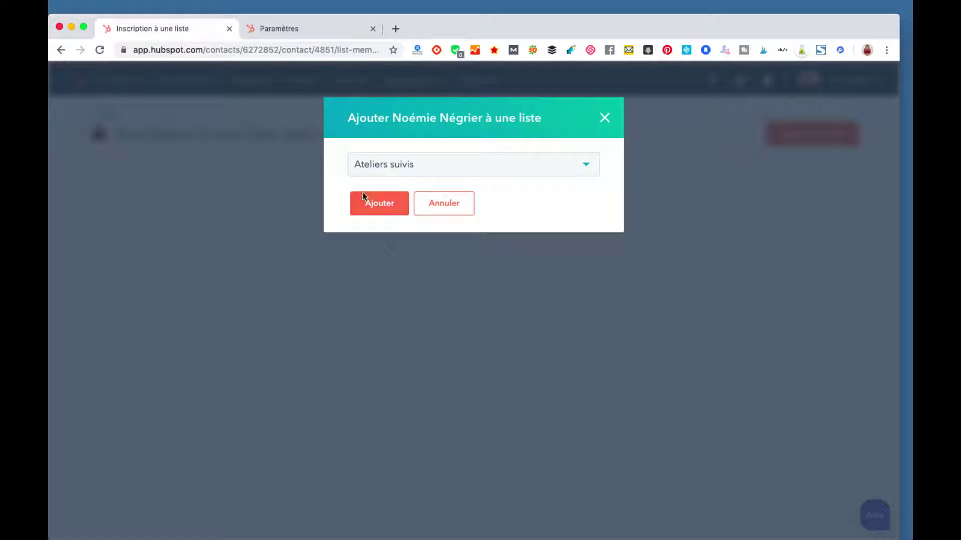
{"action": "left_click", "coordinate": [385, 214]}
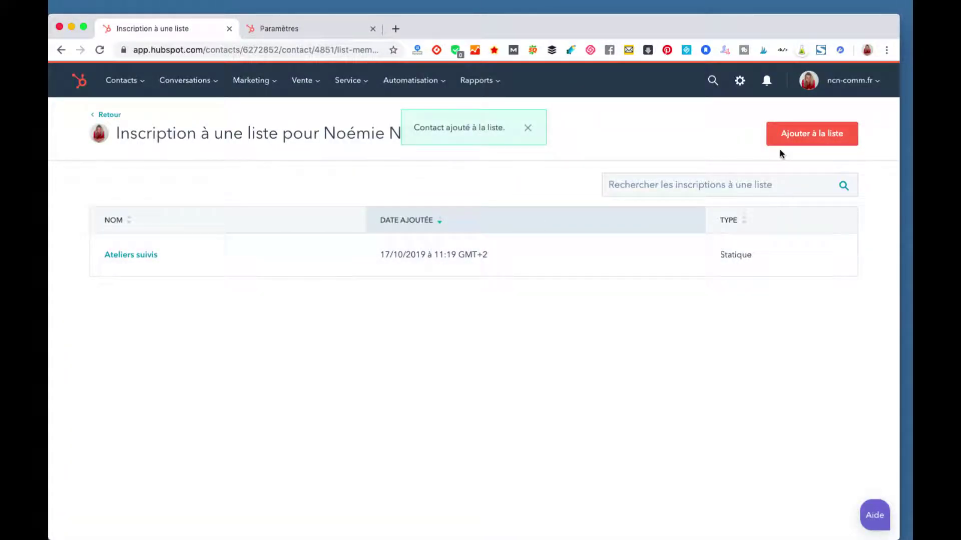
{"action": "mouse_move", "coordinate": [466, 252]}
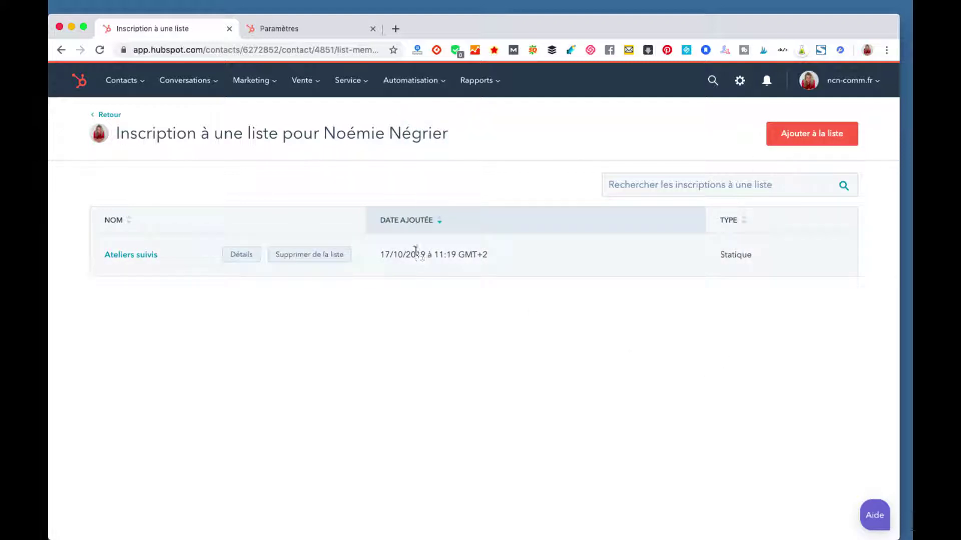
{"action": "mouse_move", "coordinate": [242, 255]}
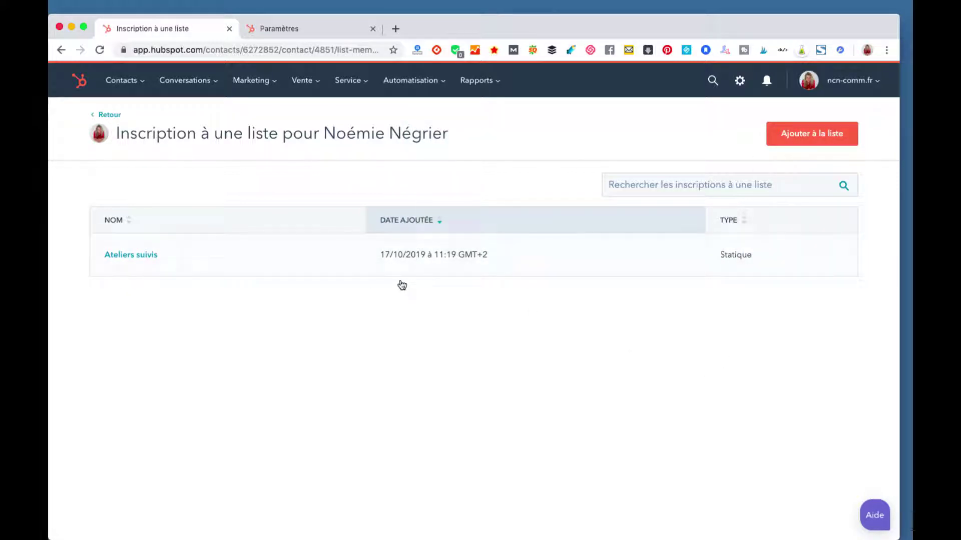
{"action": "left_click", "coordinate": [806, 144]}
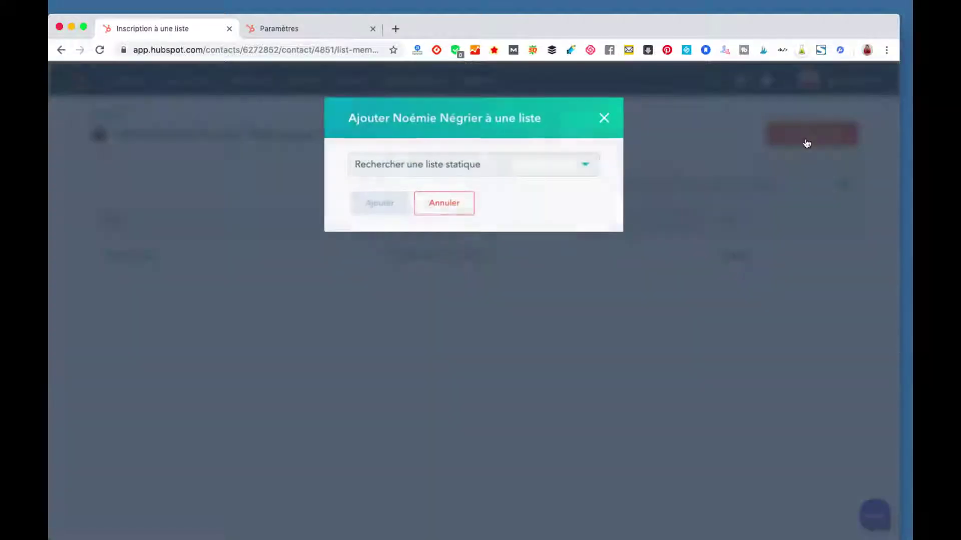
{"action": "left_click", "coordinate": [394, 175]}
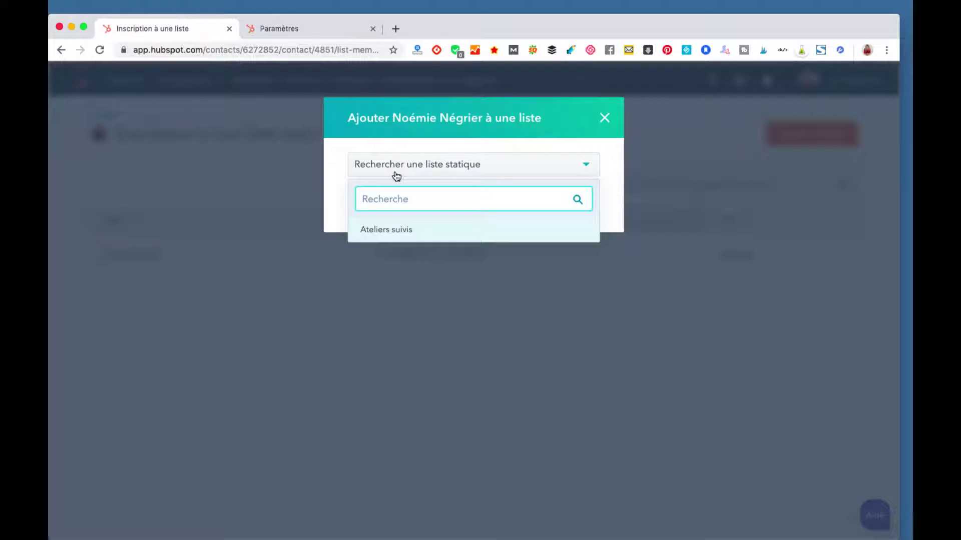
{"action": "left_click", "coordinate": [400, 230]}
{"action": "left_click", "coordinate": [387, 204]}
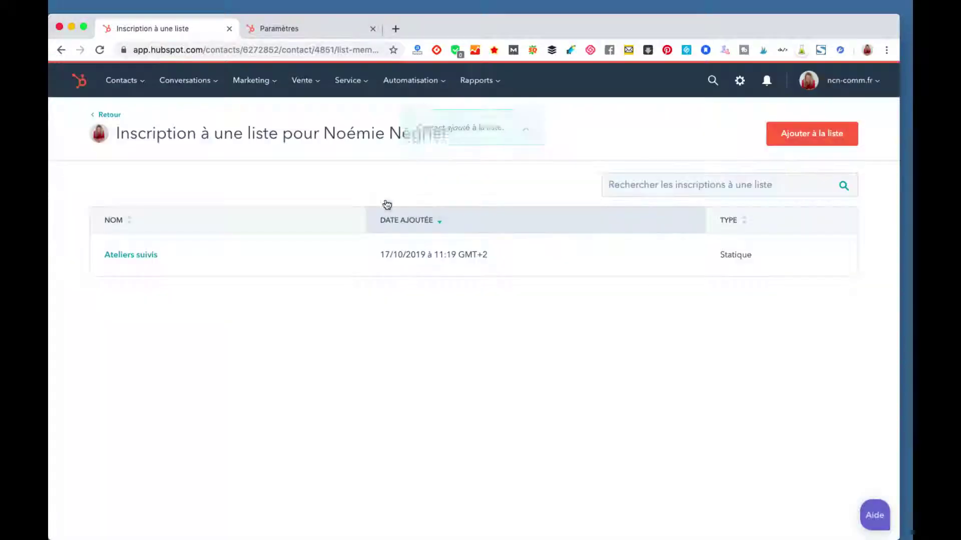
{"action": "left_click", "coordinate": [110, 114]}
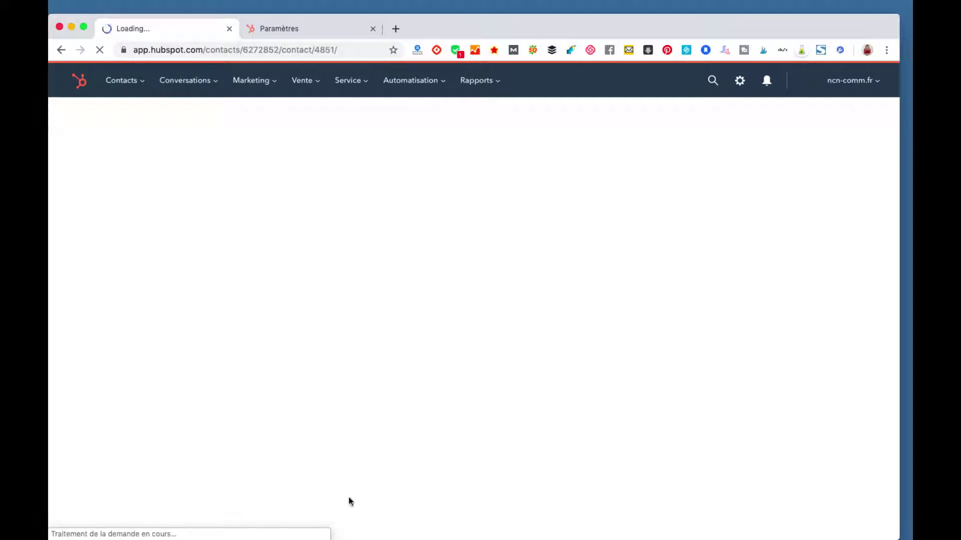
Step: Open the contact's empty Notes tab and start a new note
{"action": "mouse_move", "coordinate": [366, 472]}
{"action": "left_mouse_down"}
{"action": "mouse_move", "coordinate": [391, 304]}
{"action": "mouse_move", "coordinate": [275, 538]}
{"action": "left_mouse_up"}
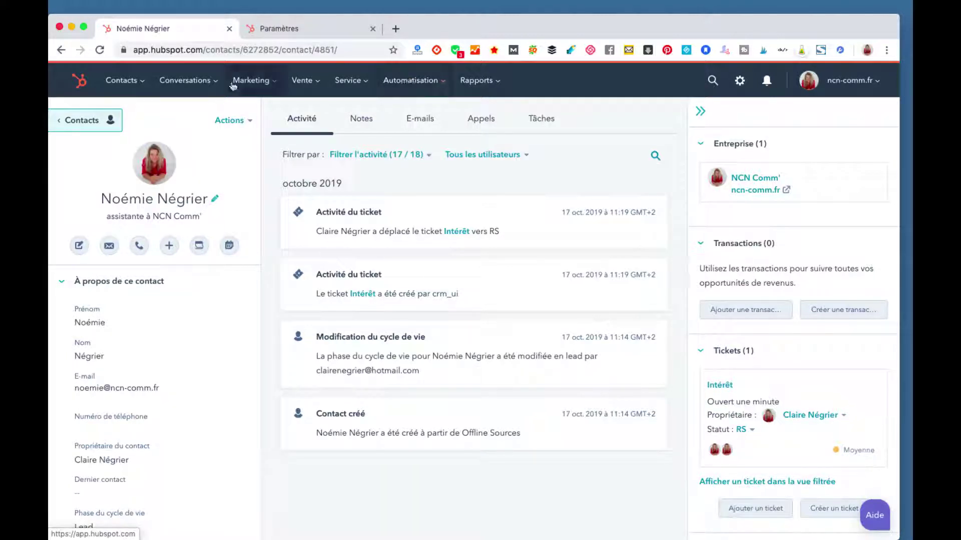
{"action": "left_click", "coordinate": [356, 120]}
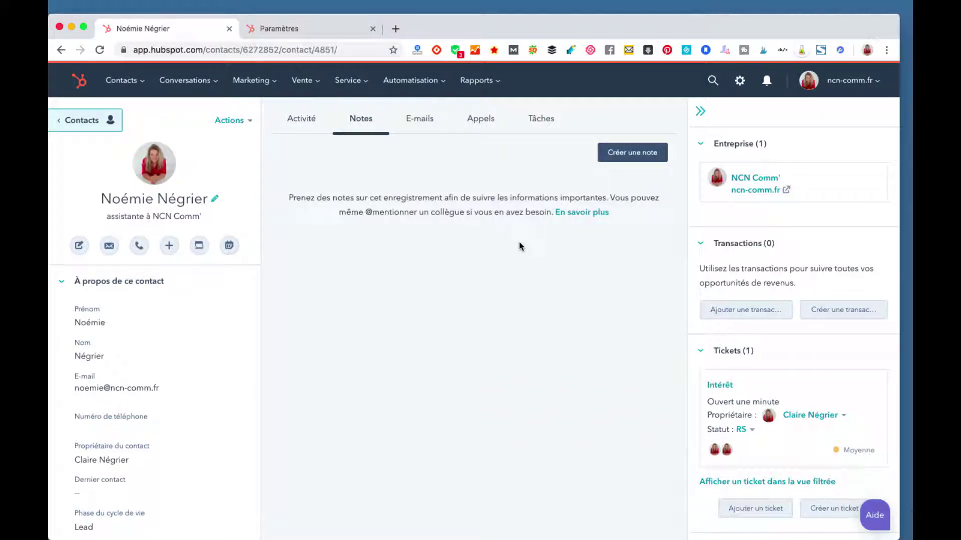
{"action": "left_click", "coordinate": [636, 161]}
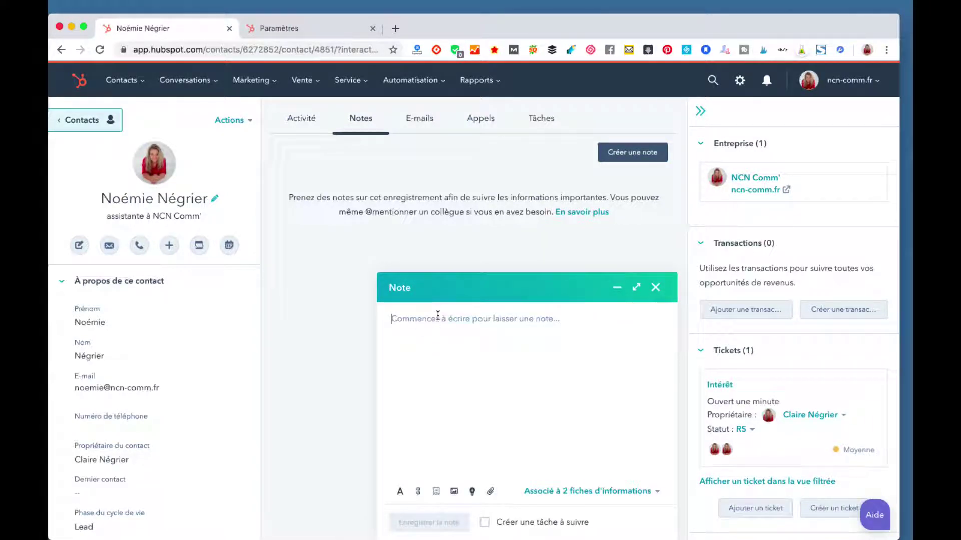
Step: Enter the note 'pas le temps à 11h, ne jamais contacter sur cet horaire' and save it
{"action": "type", "text": "pas le temps à 11h, ne"}
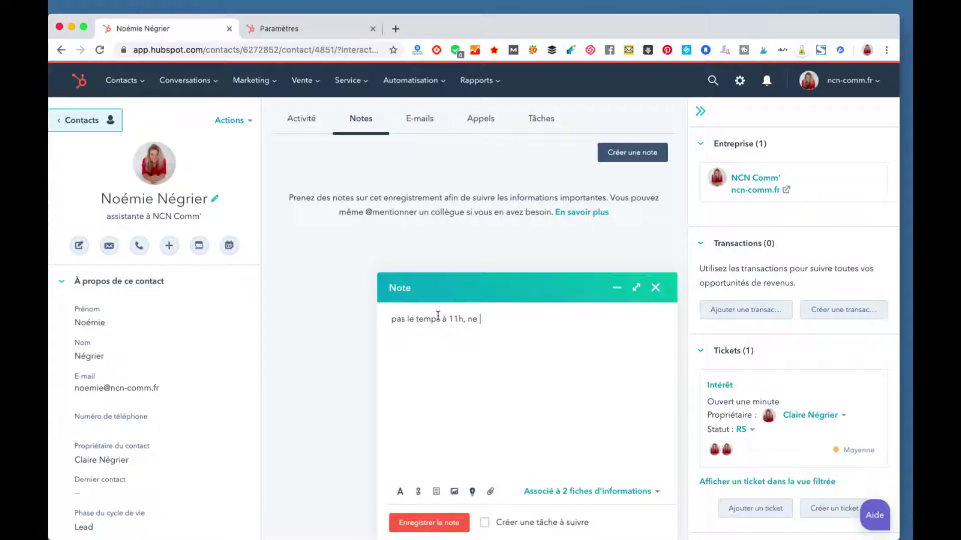
{"action": "type", "text": "amais contacter sur cet horaire"}
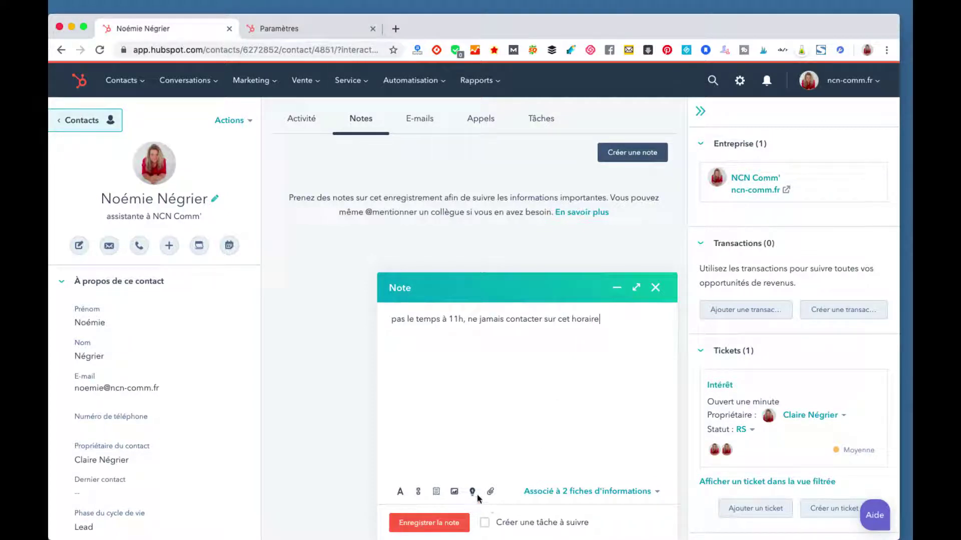
{"action": "left_click", "coordinate": [450, 524]}
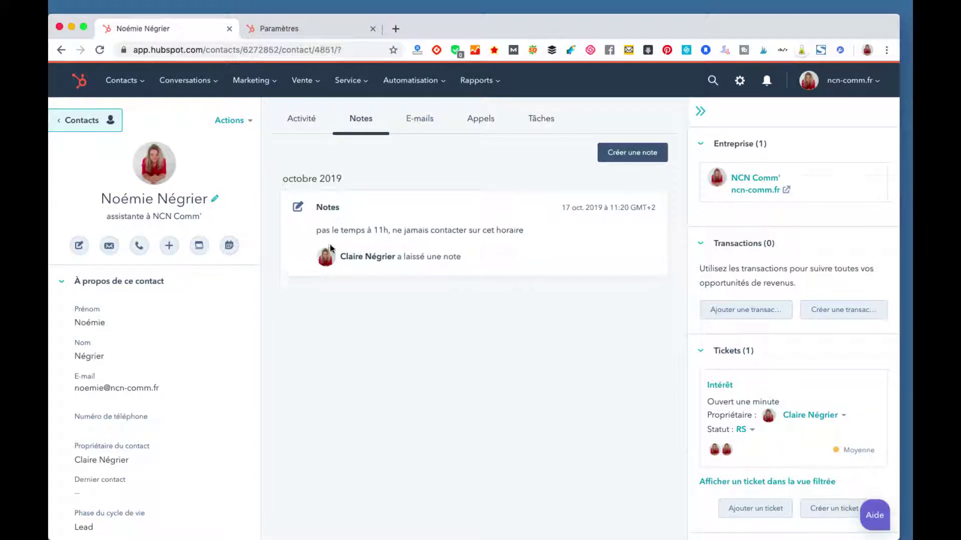
Step: Write a second note on the contact: 'lui envoyer article sur publicité facebook'
{"action": "left_click", "coordinate": [638, 151]}
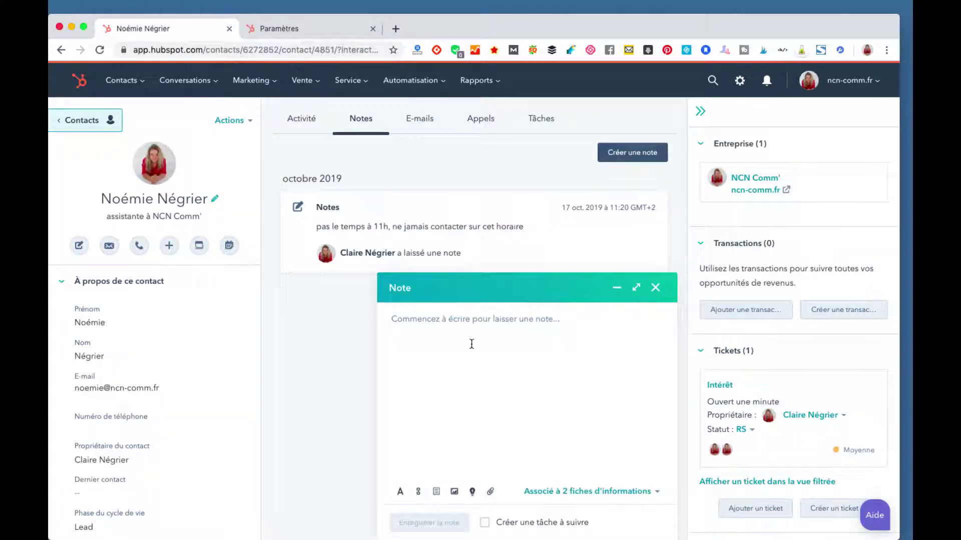
{"action": "type", "text": "lui envoyer article su"}
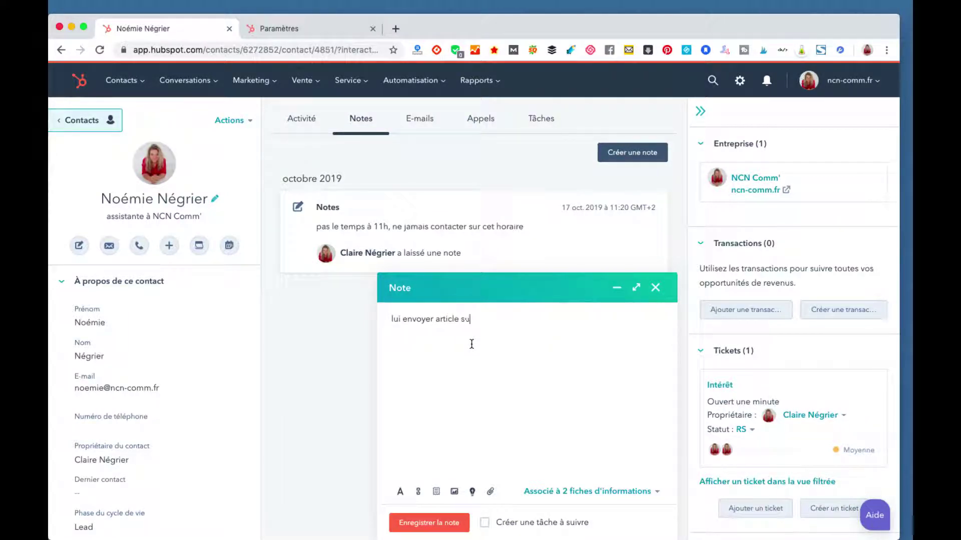
{"action": "type", "text": "r publicité facebook"}
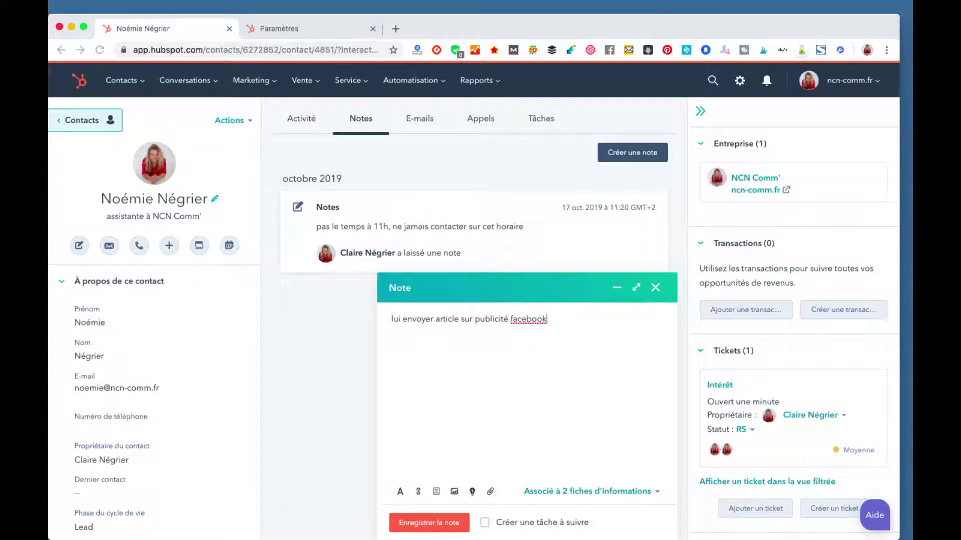
Step: Add a follow-up task due in 5 business days and save the note
{"action": "left_click", "coordinate": [657, 492]}
{"action": "scroll", "coordinate": [504, 416], "scroll_direction": "down", "scroll_amount": 1}
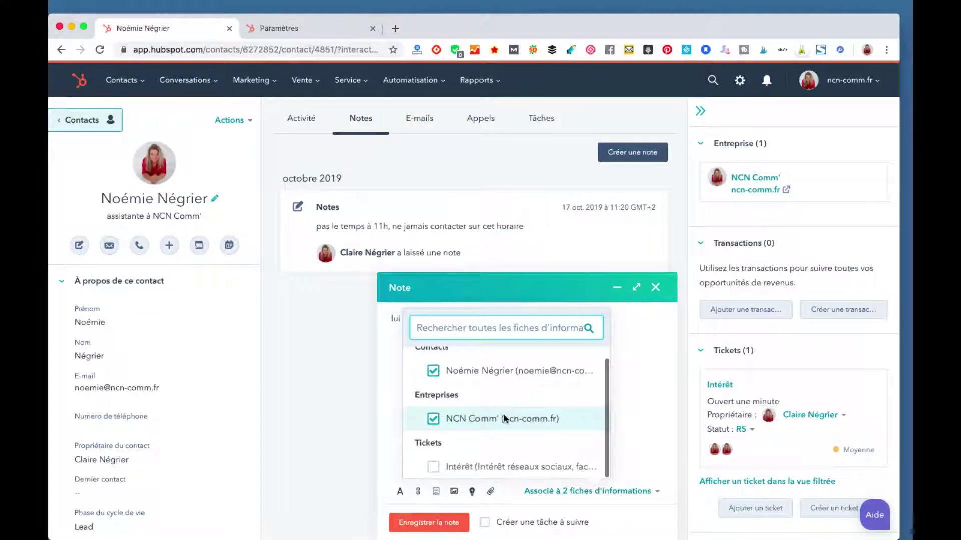
{"action": "left_click", "coordinate": [638, 414]}
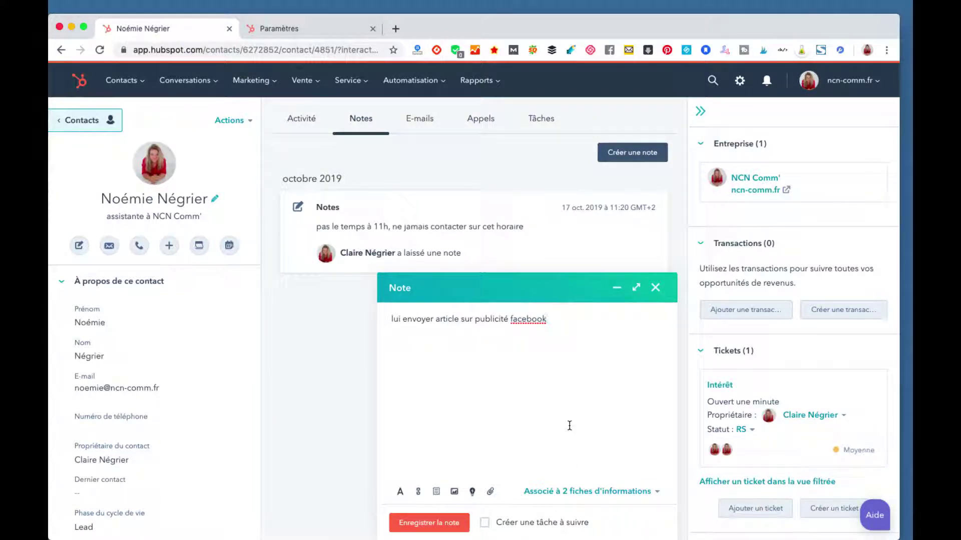
{"action": "left_click", "coordinate": [484, 523]}
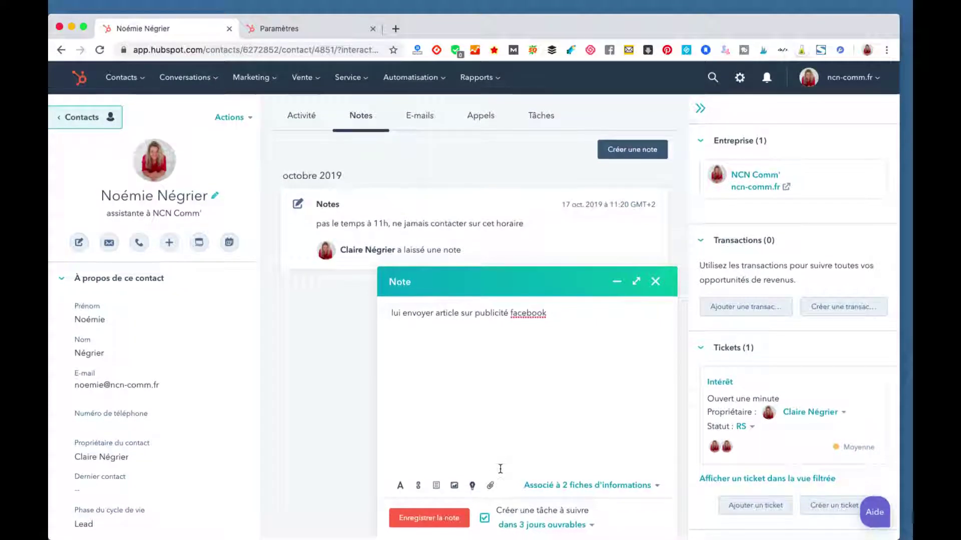
{"action": "left_click", "coordinate": [585, 528]}
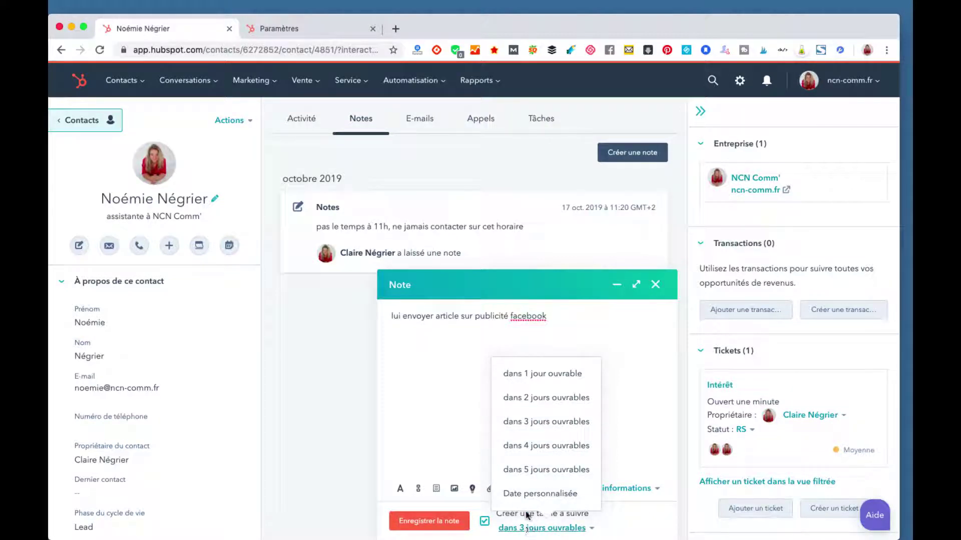
{"action": "left_click", "coordinate": [531, 471]}
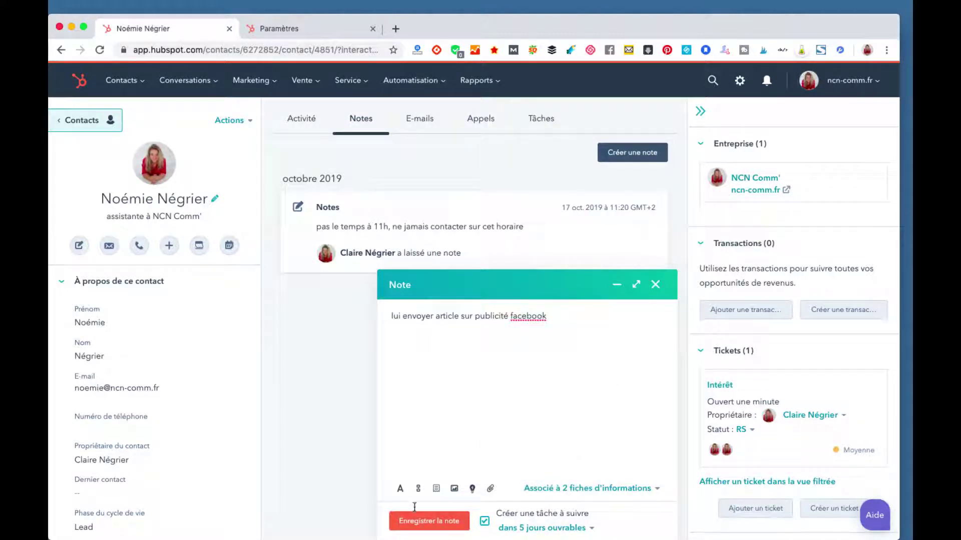
{"action": "left_click", "coordinate": [440, 523]}
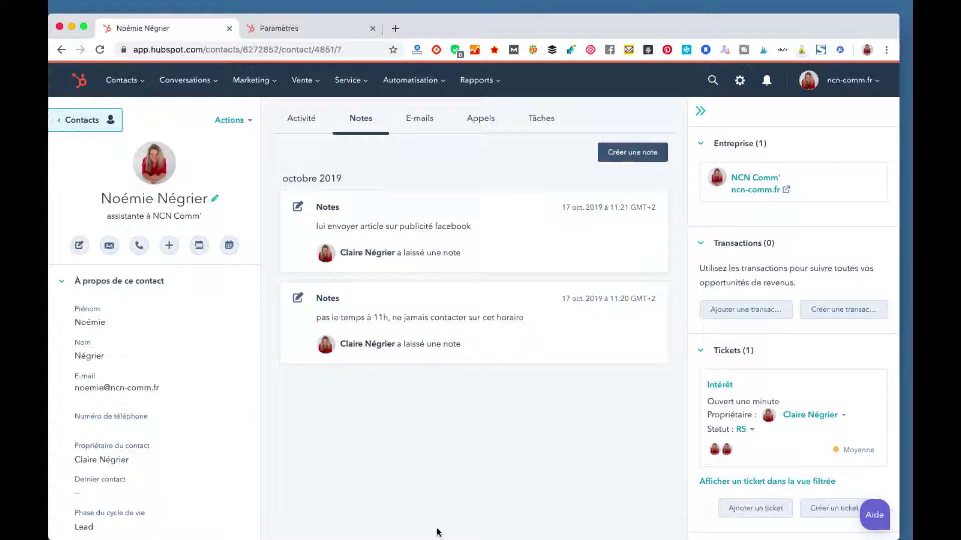
{"action": "mouse_move", "coordinate": [465, 357]}
{"action": "left_click", "coordinate": [547, 118]}
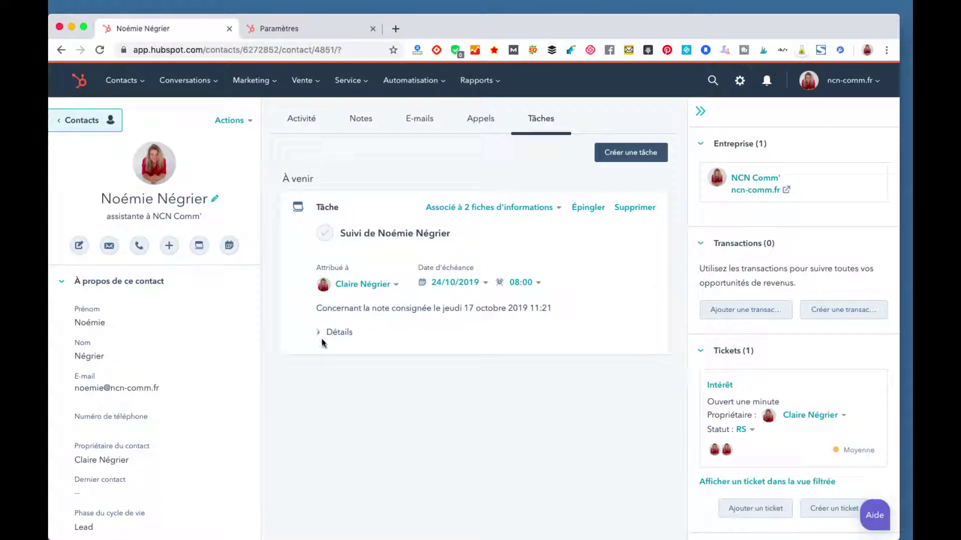
{"action": "left_click", "coordinate": [337, 334]}
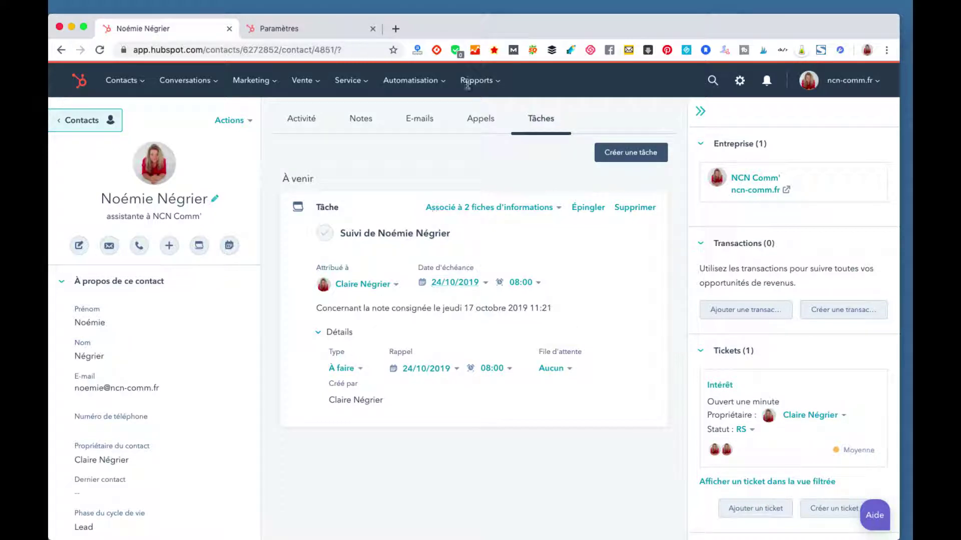
{"action": "left_click", "coordinate": [345, 136]}
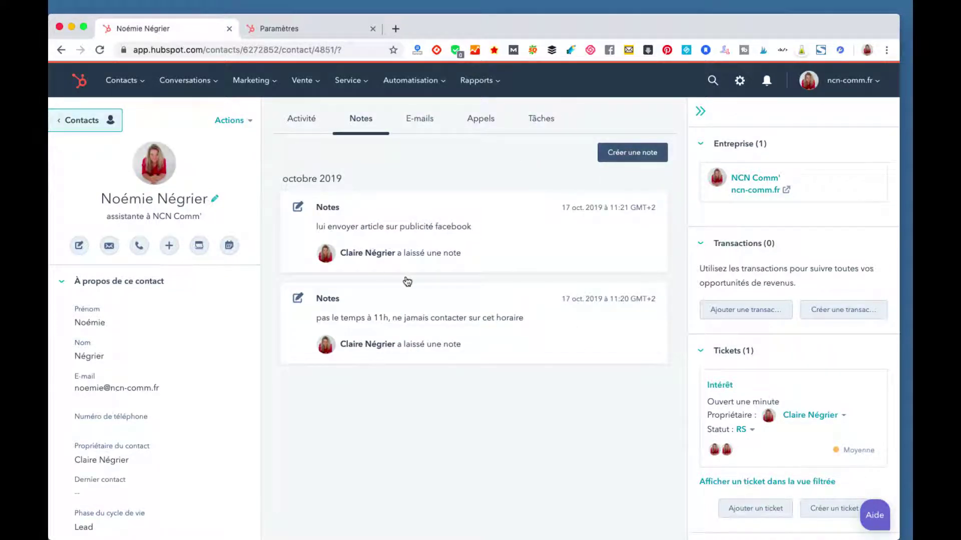
Step: Open and close the e-mail composer, then start logging a call on the Appels tab
{"action": "mouse_move", "coordinate": [503, 356]}
{"action": "left_click", "coordinate": [434, 129]}
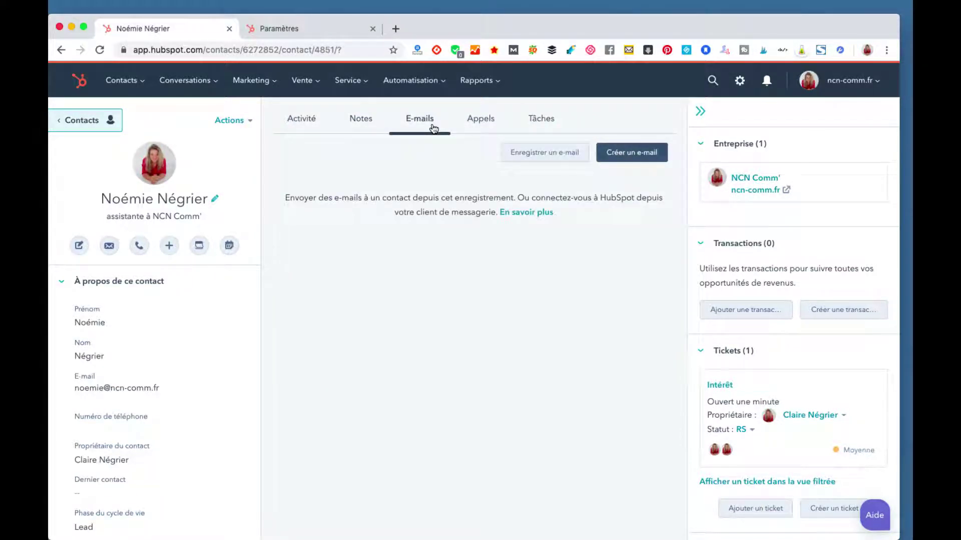
{"action": "left_click", "coordinate": [626, 159]}
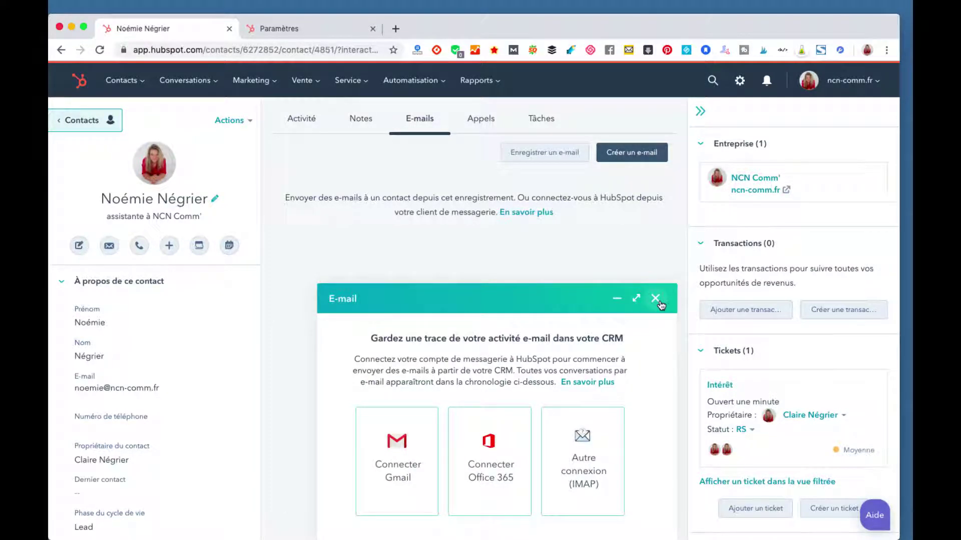
{"action": "left_click", "coordinate": [656, 299]}
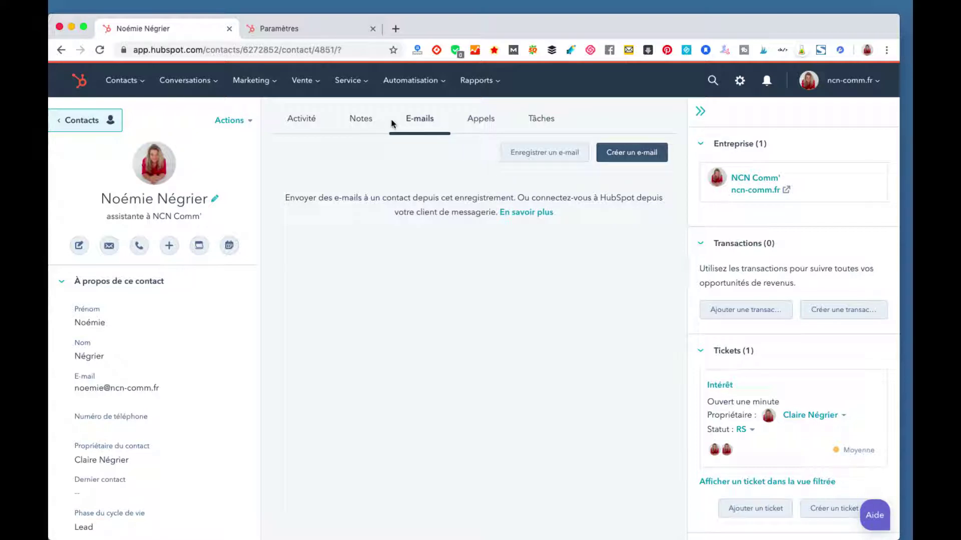
{"action": "left_click", "coordinate": [476, 129]}
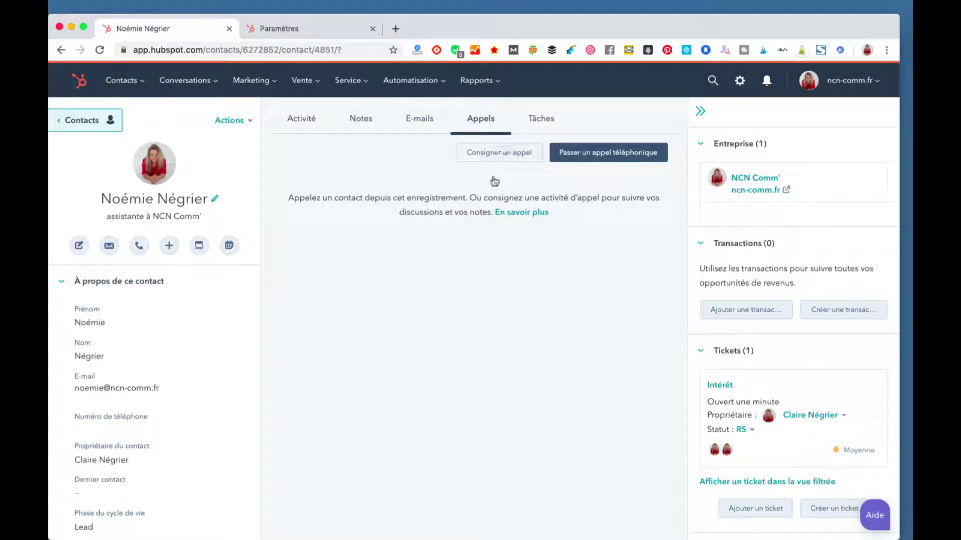
{"action": "left_click", "coordinate": [493, 155]}
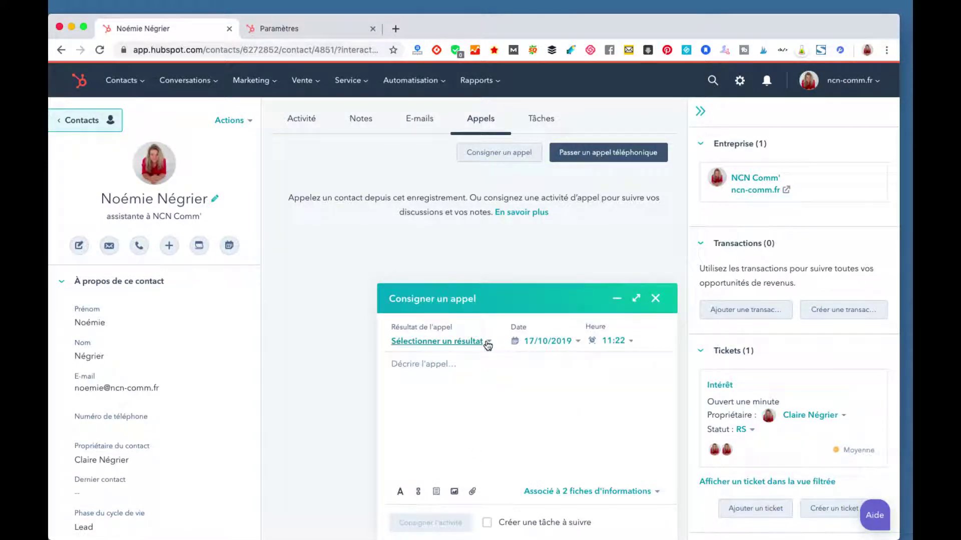
Step: Check the call outcome options, discard the call log, and show the Tâches tab
{"action": "left_click", "coordinate": [485, 341]}
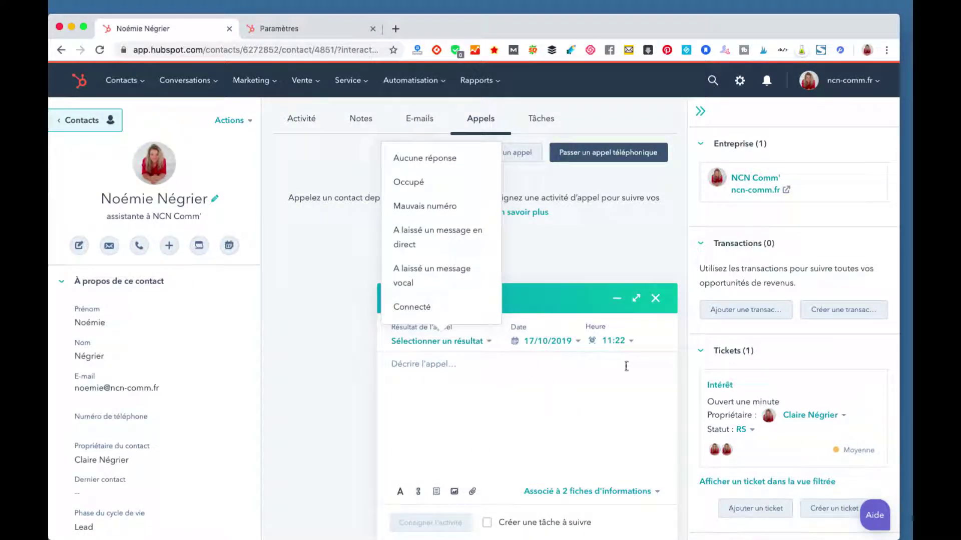
{"action": "left_click", "coordinate": [656, 299]}
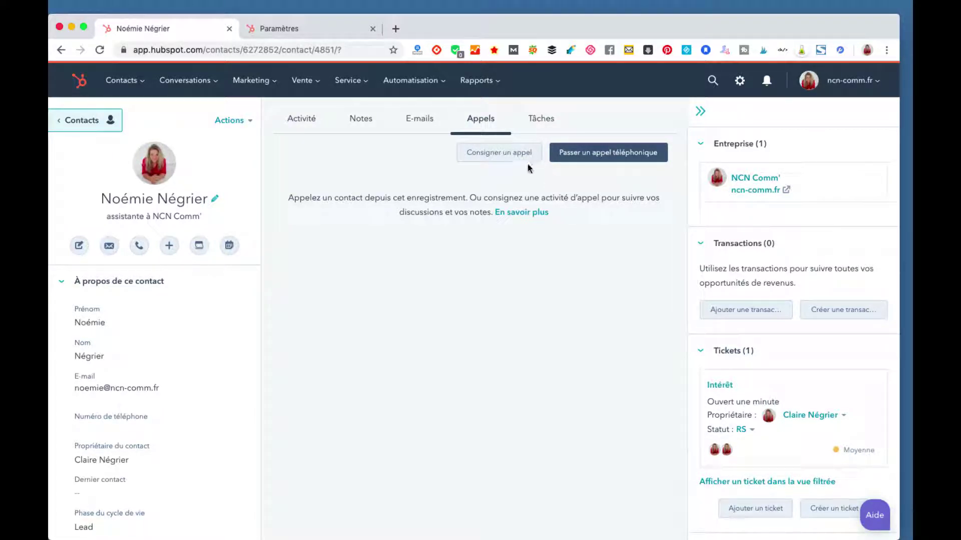
{"action": "left_click", "coordinate": [540, 114]}
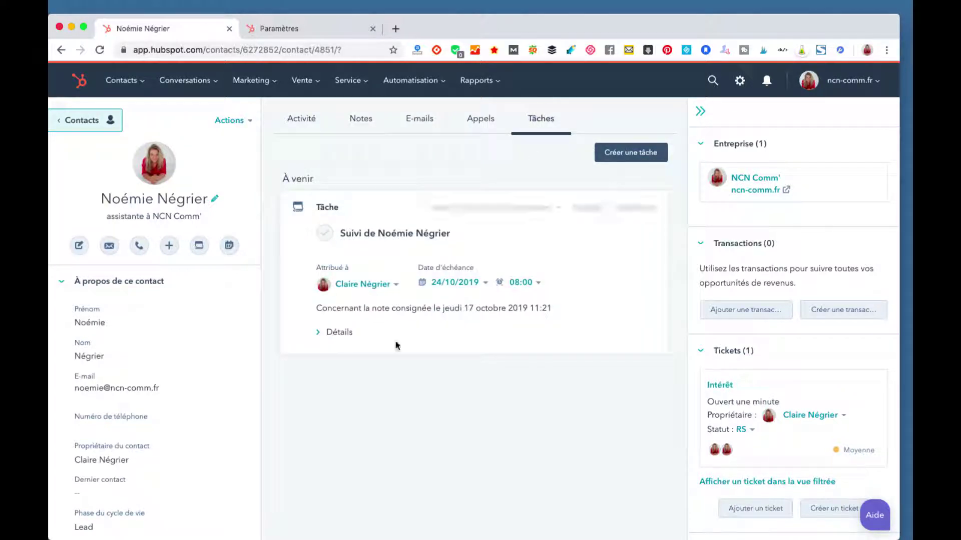
Step: Review the details of the follow-up task due 24/10/2019 08:00, then pin it
{"action": "left_click", "coordinate": [344, 334]}
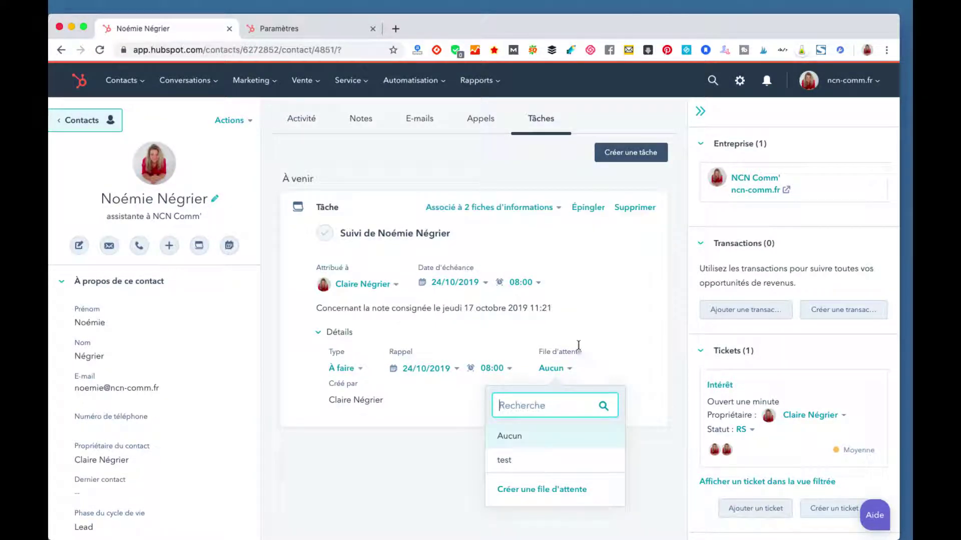
{"action": "left_click", "coordinate": [643, 333]}
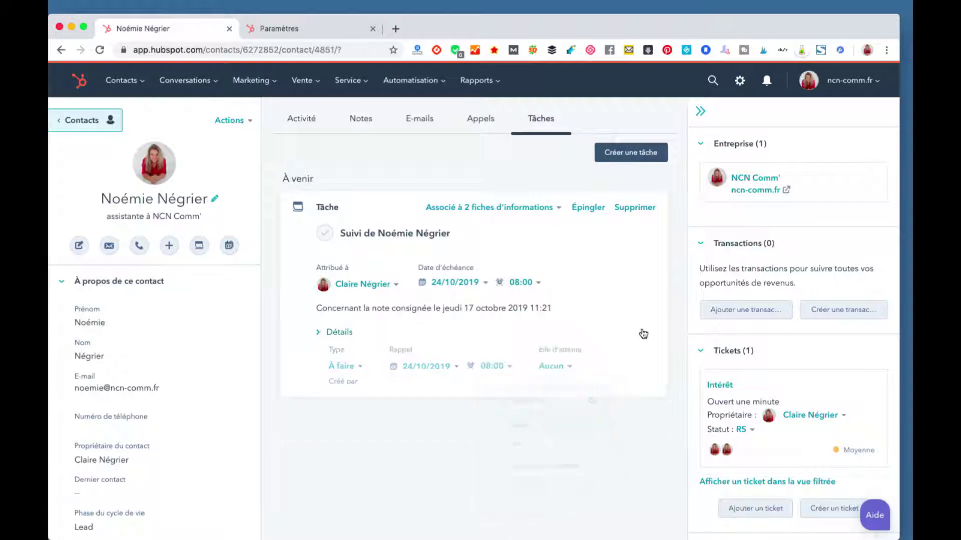
{"action": "left_click", "coordinate": [587, 208]}
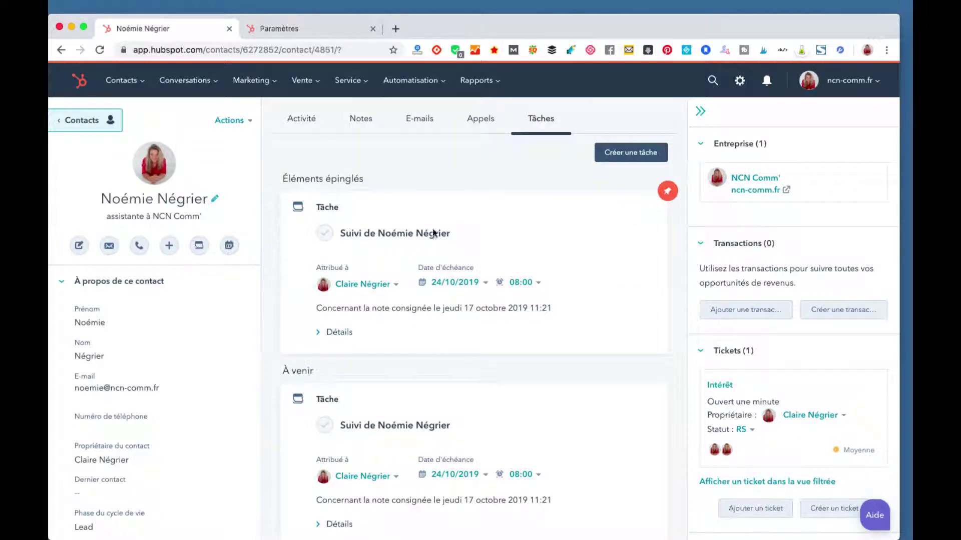
{"action": "scroll", "coordinate": [440, 334], "scroll_direction": "down", "scroll_amount": 2}
{"action": "scroll", "coordinate": [440, 334], "scroll_direction": "up", "scroll_amount": 2}
Step: Browse the Automatisation menu, then go to Marketing > E-mail to view the offers
{"action": "left_click", "coordinate": [388, 91]}
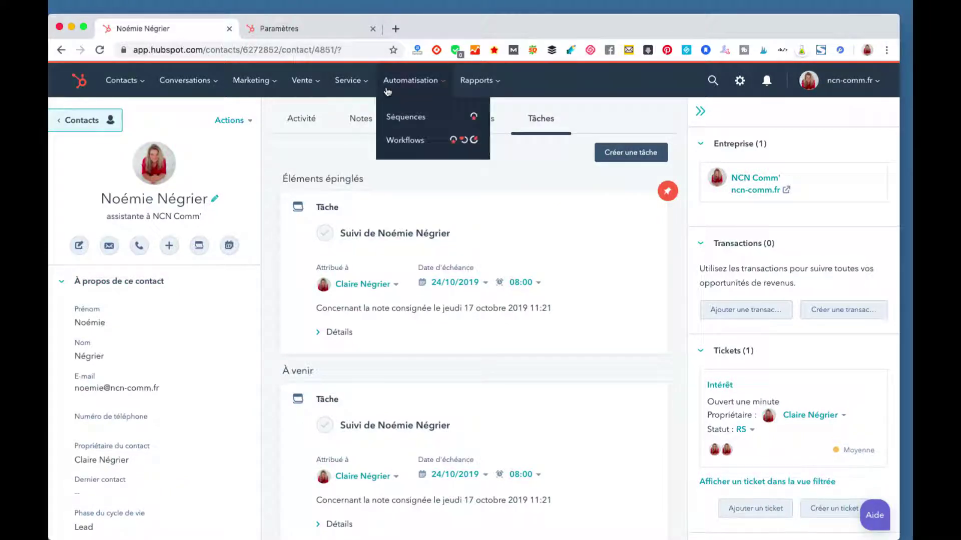
{"action": "left_click", "coordinate": [420, 81]}
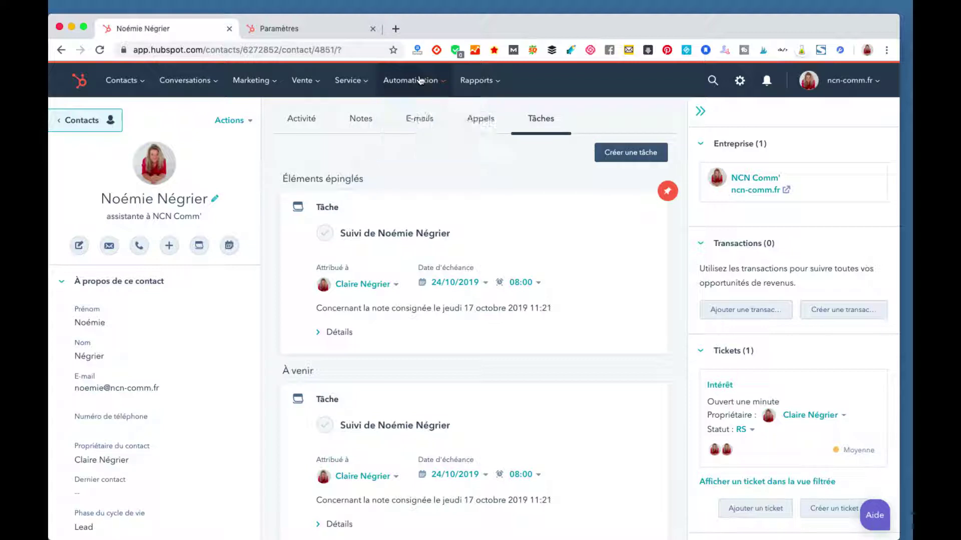
{"action": "left_click", "coordinate": [420, 81]}
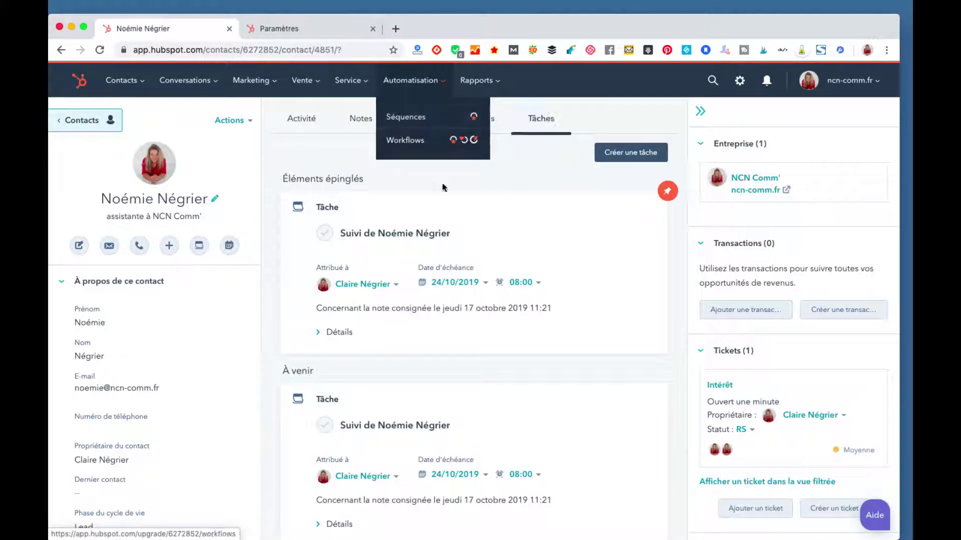
{"action": "mouse_move", "coordinate": [258, 81]}
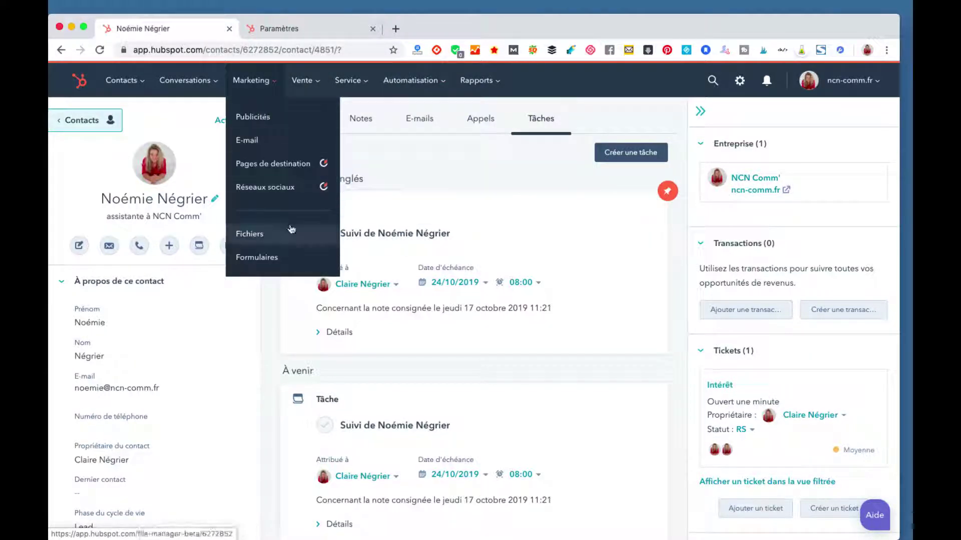
{"action": "left_click", "coordinate": [255, 143]}
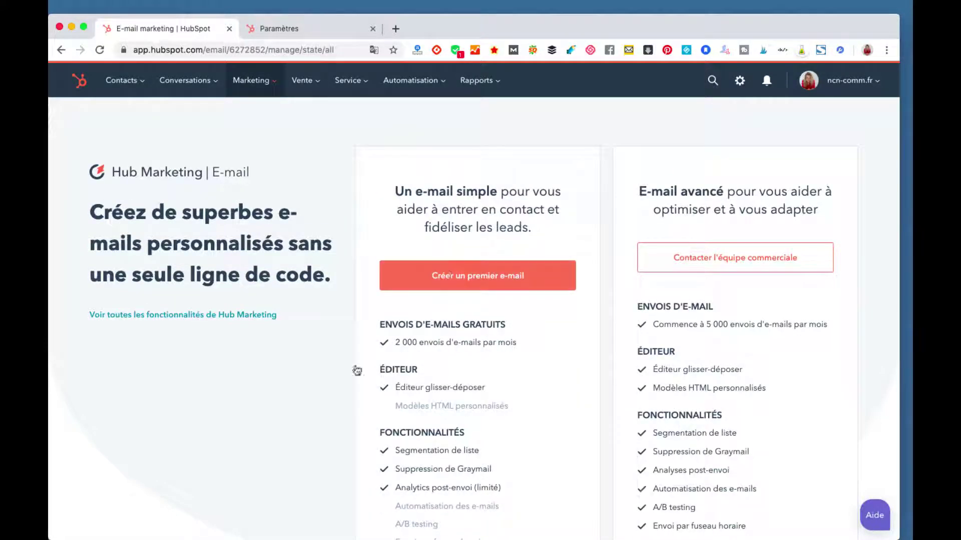
{"action": "scroll", "coordinate": [356, 370], "scroll_direction": "down", "scroll_amount": 3}
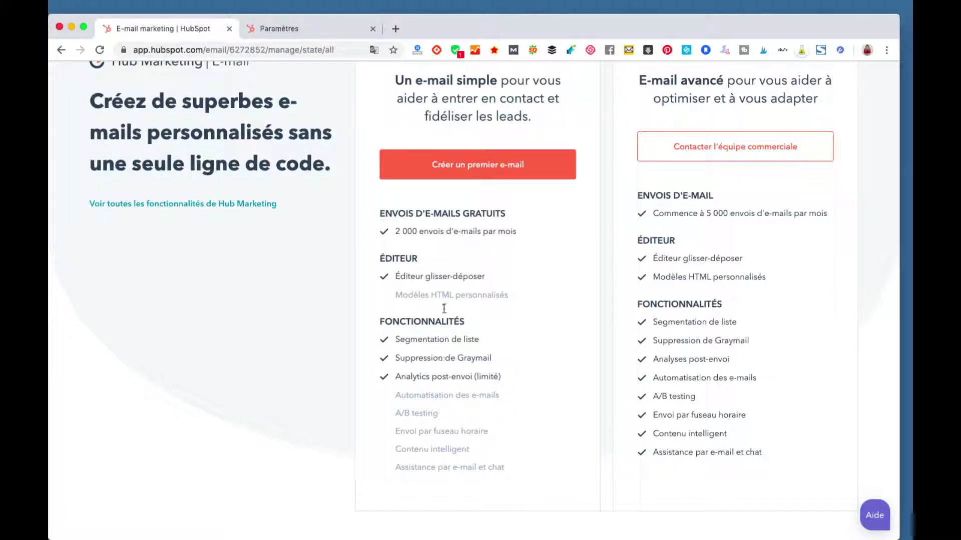
Step: Create a first e-mail, skip the guided tour, and start from the Bienvenue template
{"action": "scroll", "coordinate": [444, 357], "scroll_direction": "up", "scroll_amount": 3}
{"action": "left_click", "coordinate": [448, 235]}
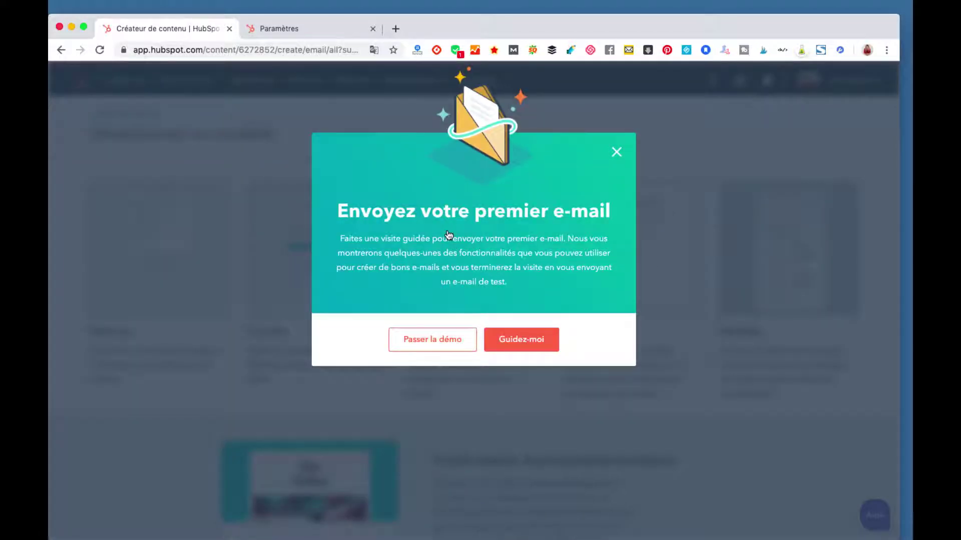
{"action": "left_click", "coordinate": [423, 346]}
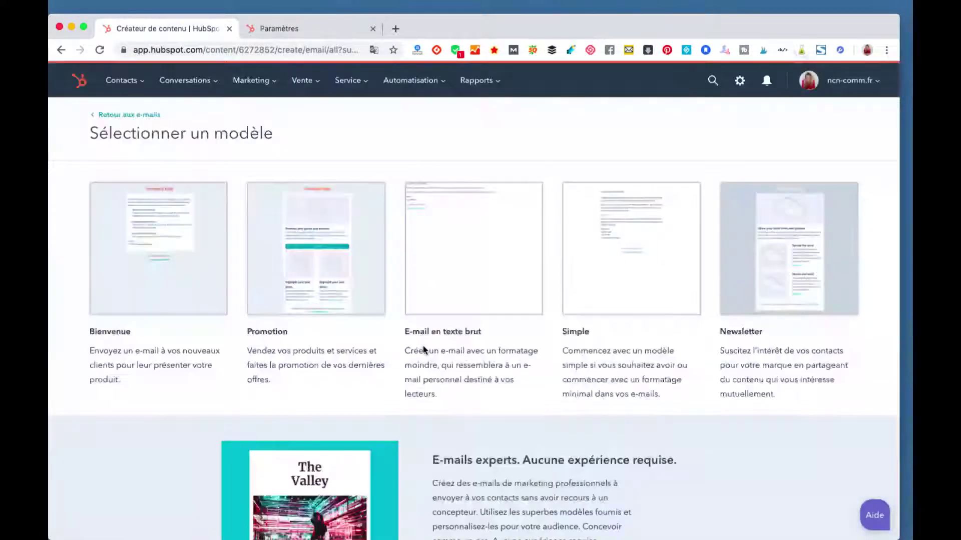
{"action": "mouse_move", "coordinate": [141, 245]}
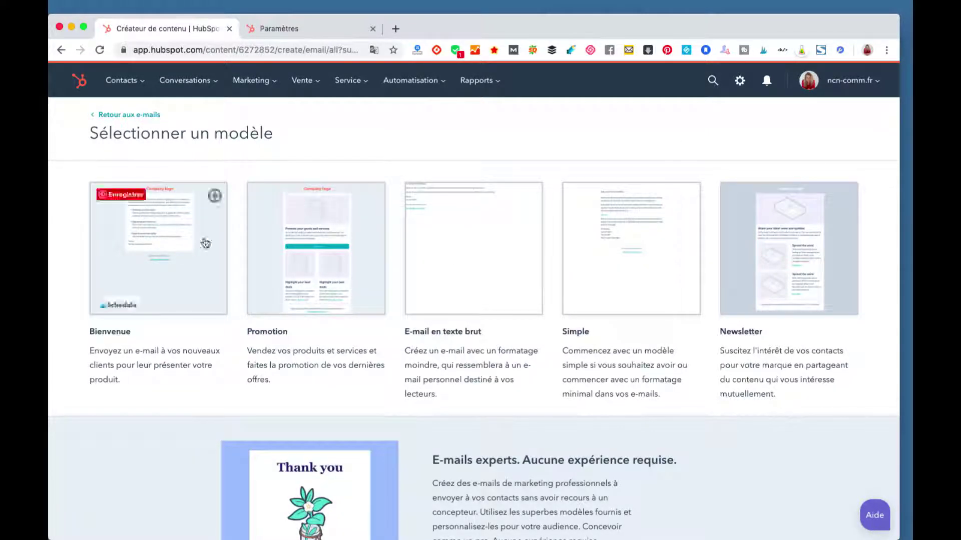
{"action": "scroll", "coordinate": [305, 256], "scroll_direction": "down", "scroll_amount": 4}
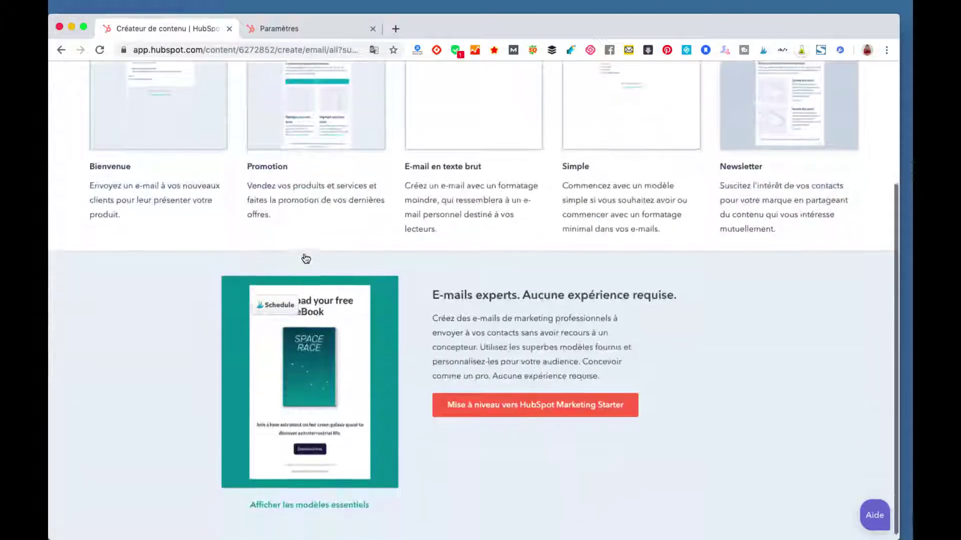
{"action": "scroll", "coordinate": [305, 258], "scroll_direction": "up", "scroll_amount": 4}
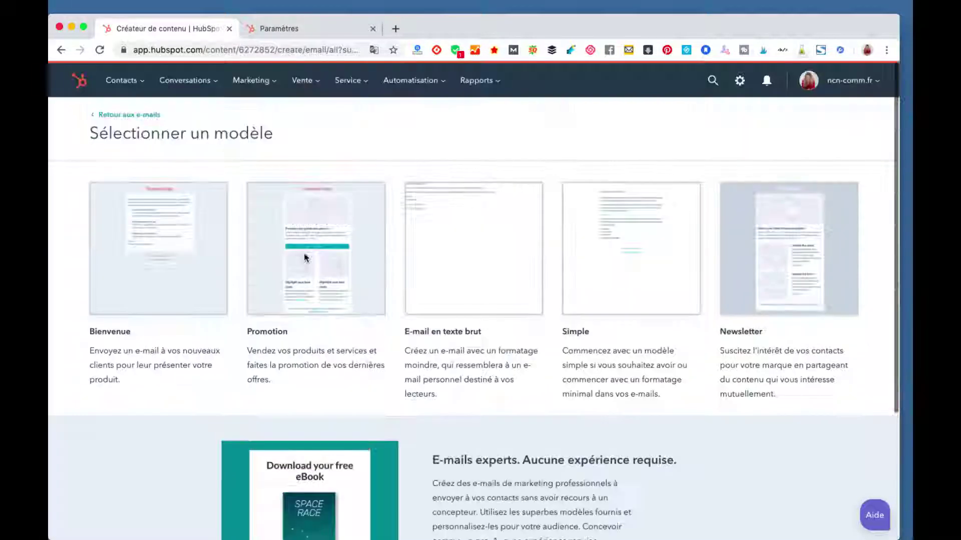
{"action": "left_click", "coordinate": [157, 246]}
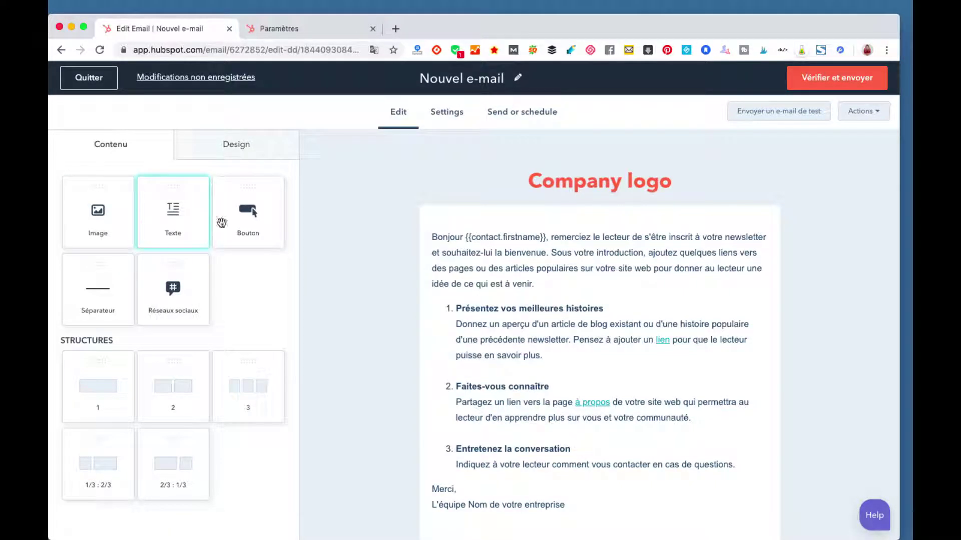
Step: Drag a button block into the e-mail body
{"action": "left_click_drag", "start_coordinate": [247, 212], "coordinate": [466, 348]}
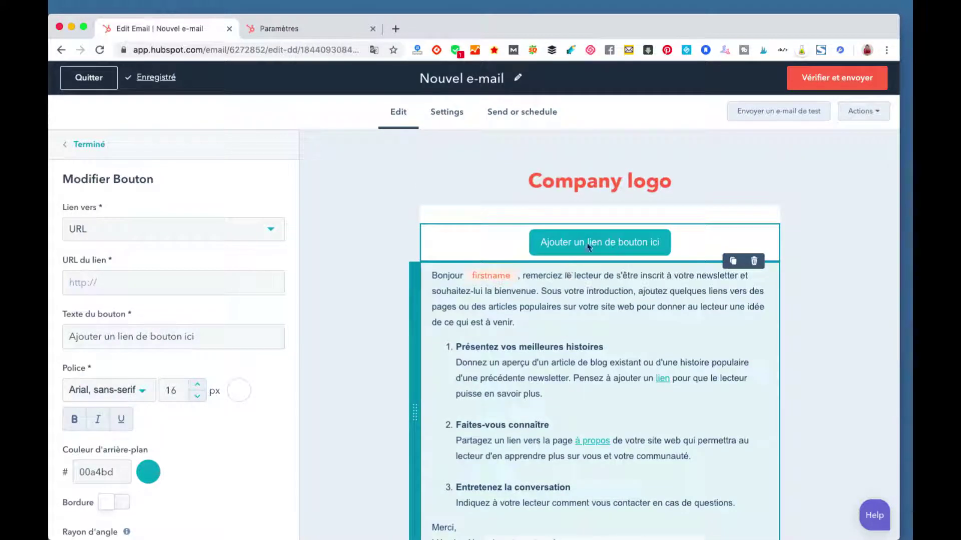
{"action": "scroll", "coordinate": [538, 326], "scroll_direction": "down", "scroll_amount": 4}
{"action": "scroll", "coordinate": [537, 326], "scroll_direction": "up", "scroll_amount": 3}
{"action": "scroll", "coordinate": [538, 325], "scroll_direction": "down", "scroll_amount": 3}
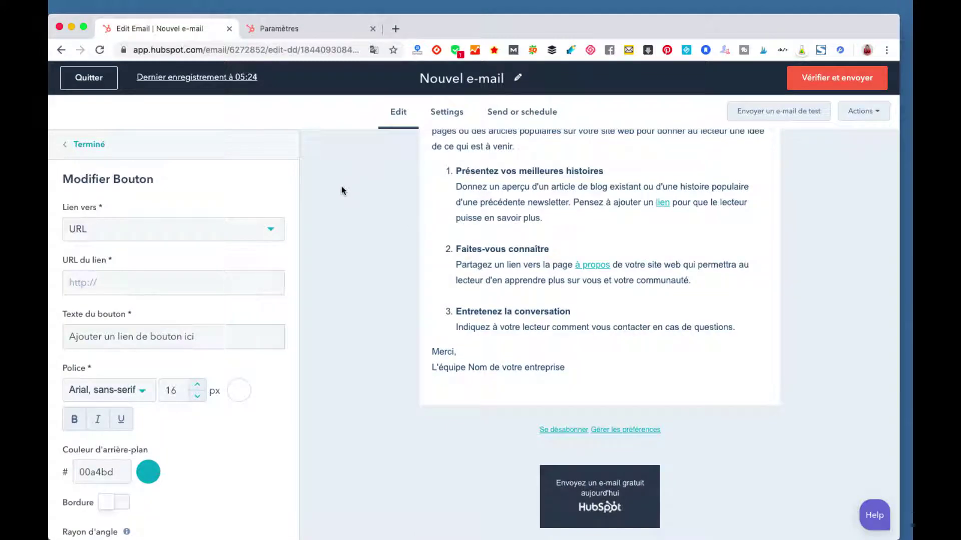
Step: Link the button to 'Lien d'inscription par e-mail' with subscription type 'Préférences d'abonnement'
{"action": "left_click", "coordinate": [116, 239]}
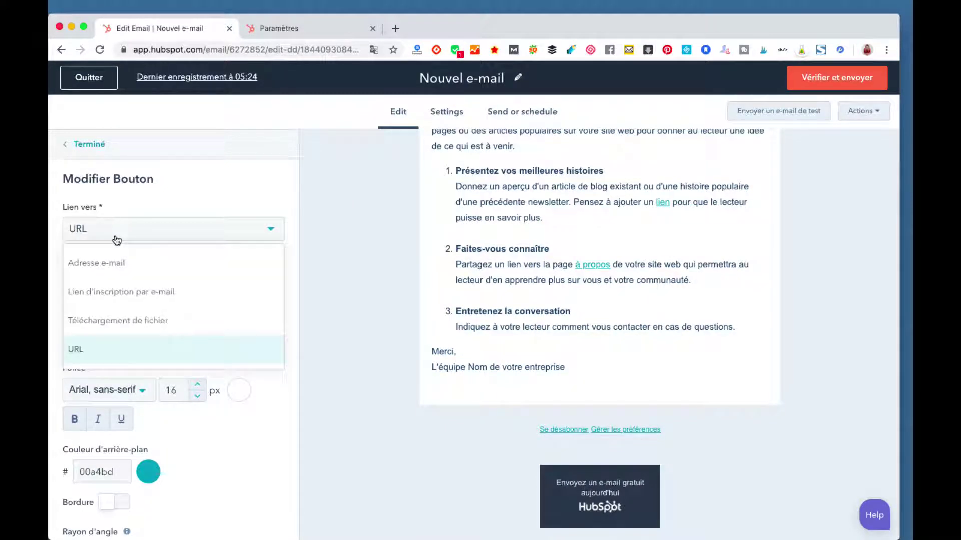
{"action": "left_click", "coordinate": [115, 293]}
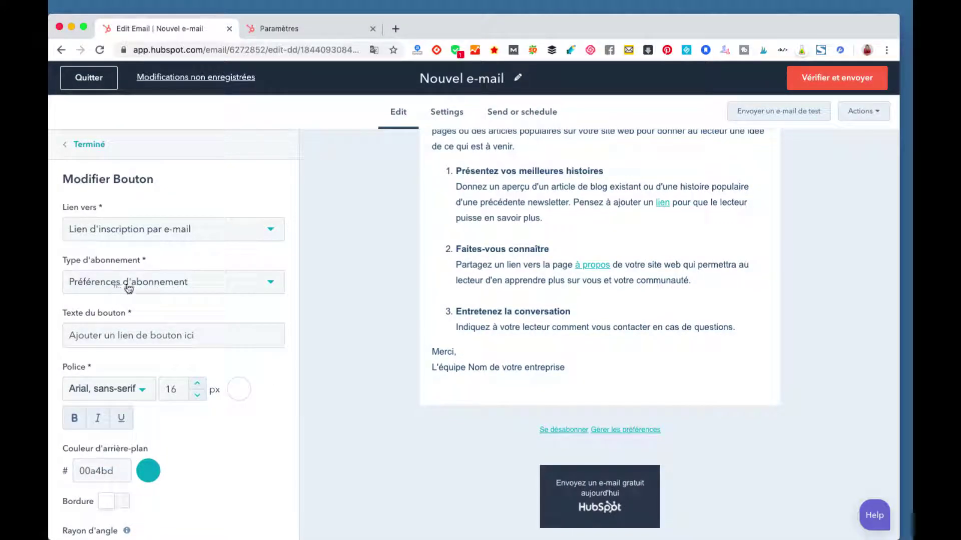
{"action": "left_click", "coordinate": [212, 287]}
{"action": "left_click", "coordinate": [208, 285]}
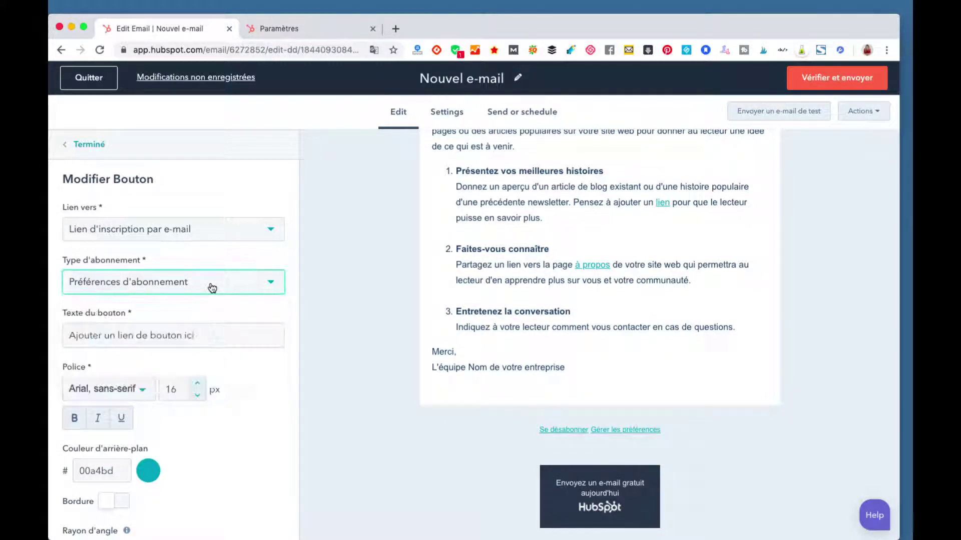
{"action": "scroll", "coordinate": [555, 367], "scroll_direction": "up", "scroll_amount": 4}
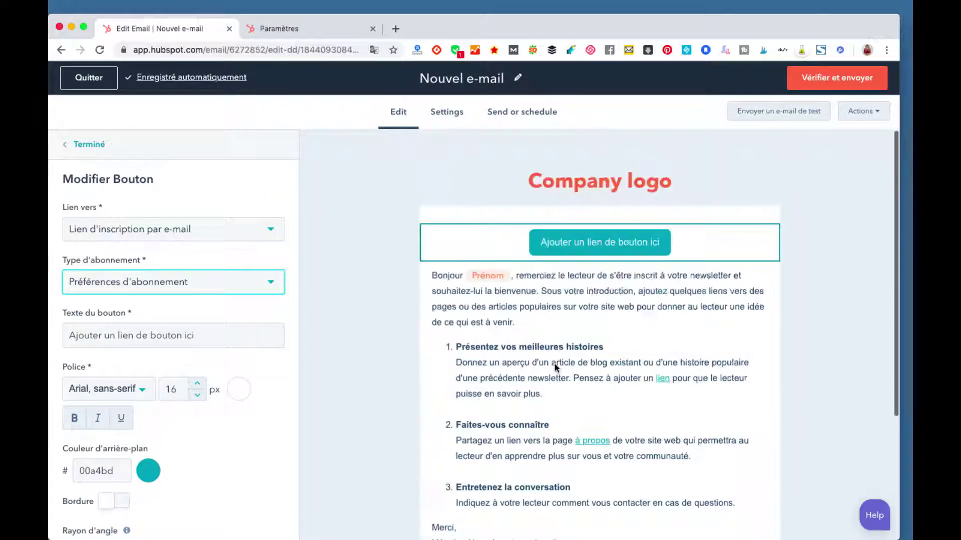
{"action": "left_click", "coordinate": [447, 120]}
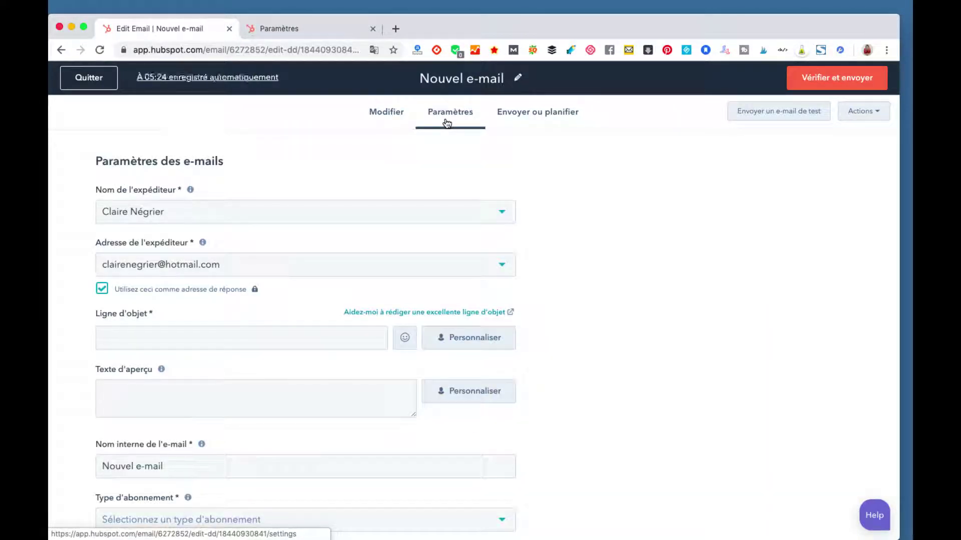
Step: Keep the sender name and change the internal name to 'promo article facebook'
{"action": "left_click", "coordinate": [160, 215]}
{"action": "left_click", "coordinate": [159, 215]}
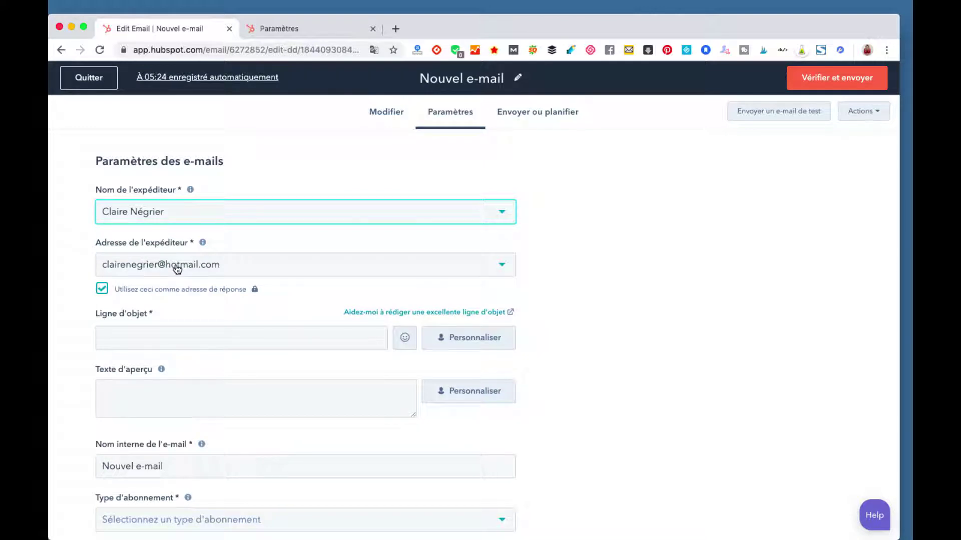
{"action": "scroll", "coordinate": [238, 322], "scroll_direction": "down", "scroll_amount": 2}
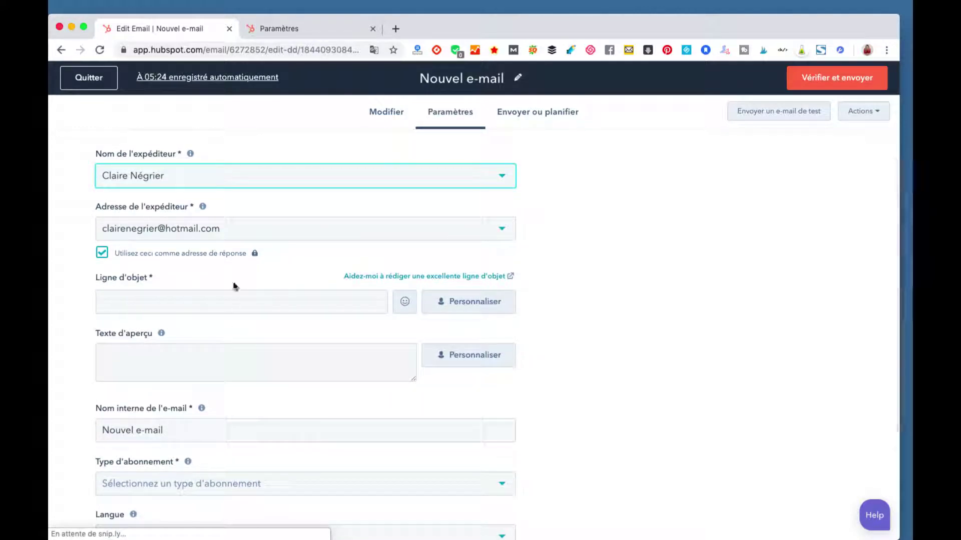
{"action": "scroll", "coordinate": [233, 290], "scroll_direction": "down", "scroll_amount": 6}
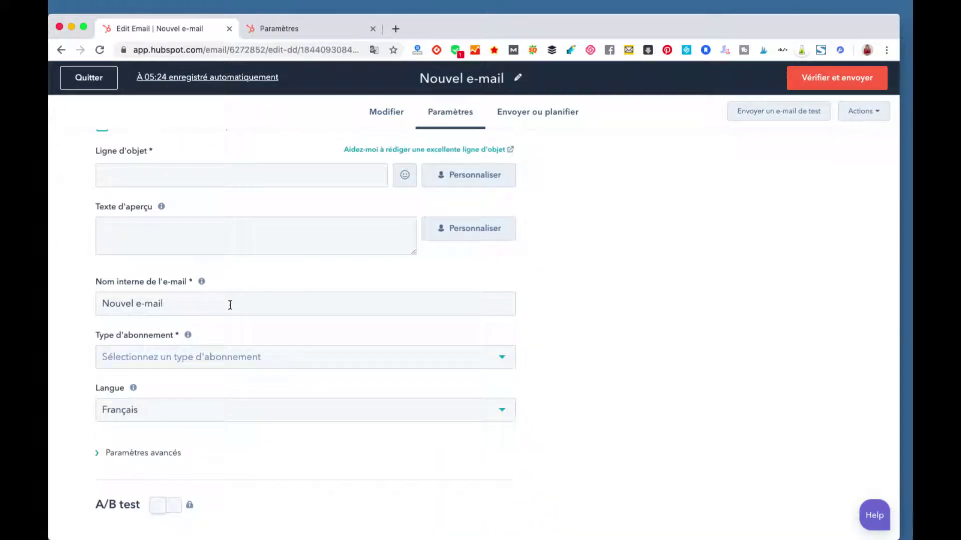
{"action": "left_click", "coordinate": [230, 305]}
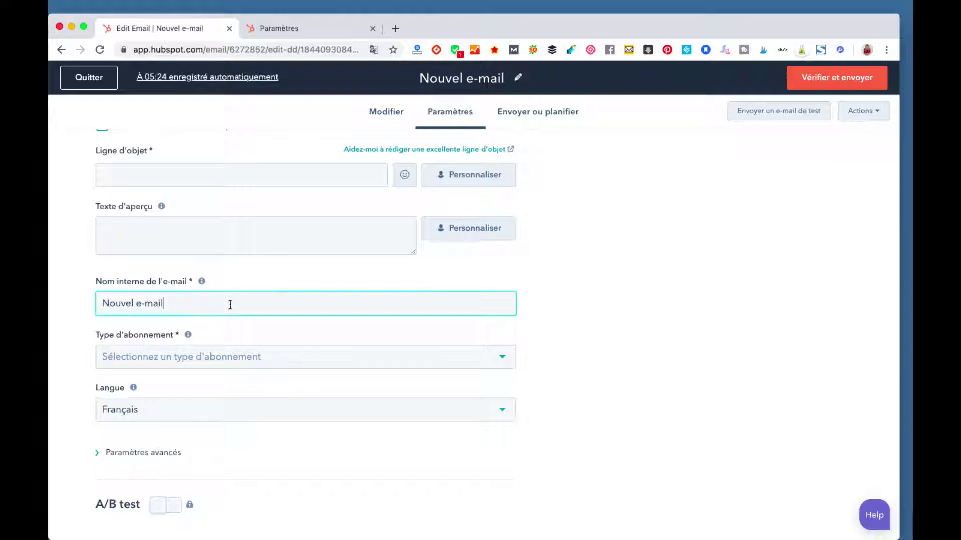
{"action": "triple_click", "coordinate": [190, 310]}
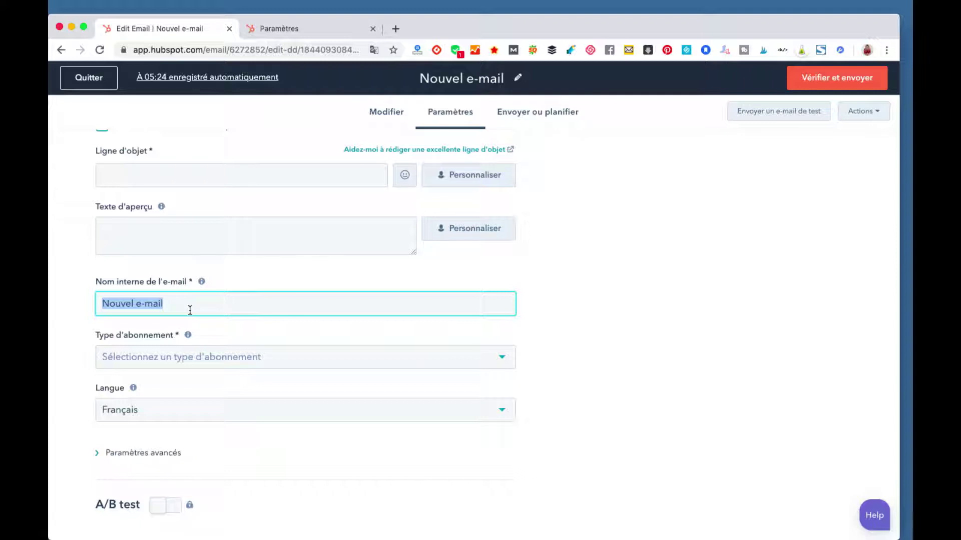
{"action": "type", "text": "promo article facebook"}
Step: Set the subscription type to Marketing Information and expand Paramètres avancés
{"action": "double_click", "coordinate": [190, 311]}
{"action": "left_click", "coordinate": [219, 359]}
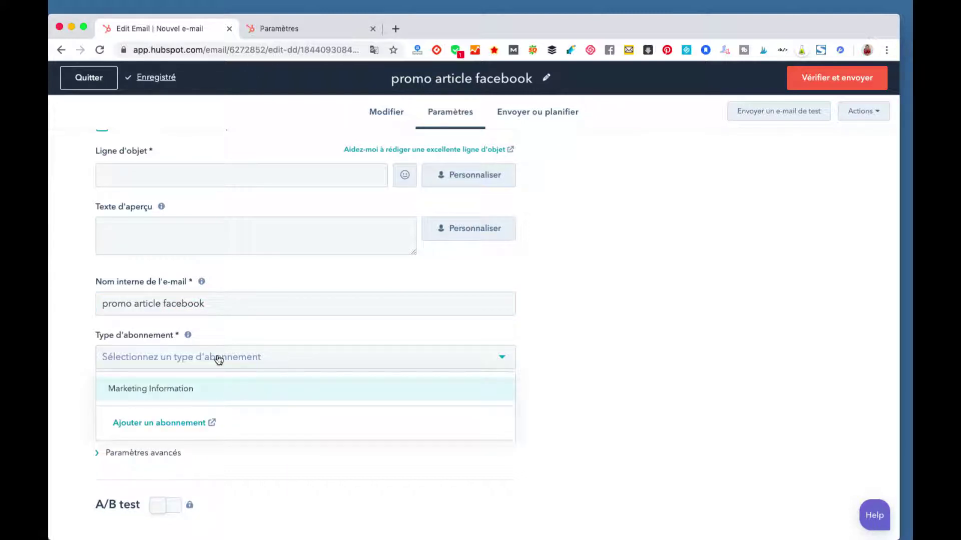
{"action": "left_click", "coordinate": [224, 395]}
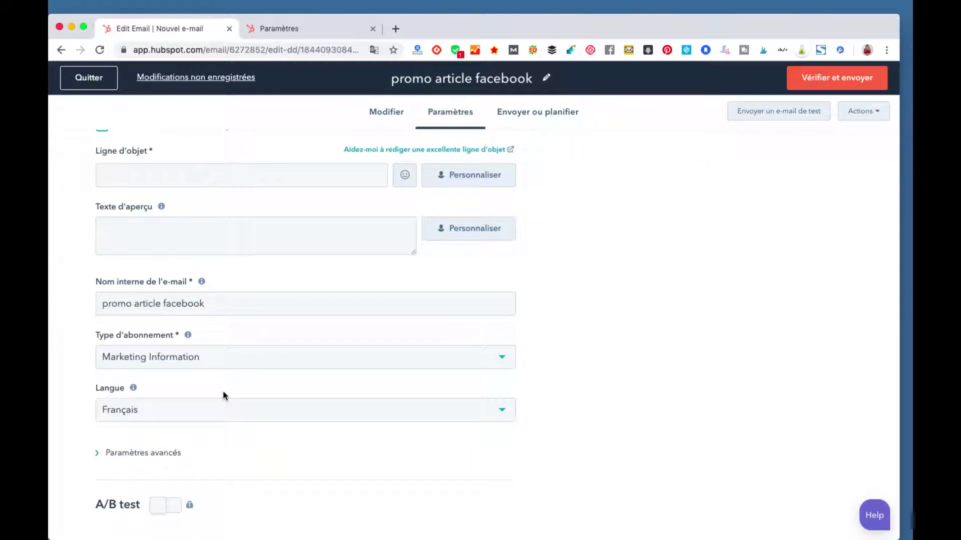
{"action": "left_click", "coordinate": [200, 361]}
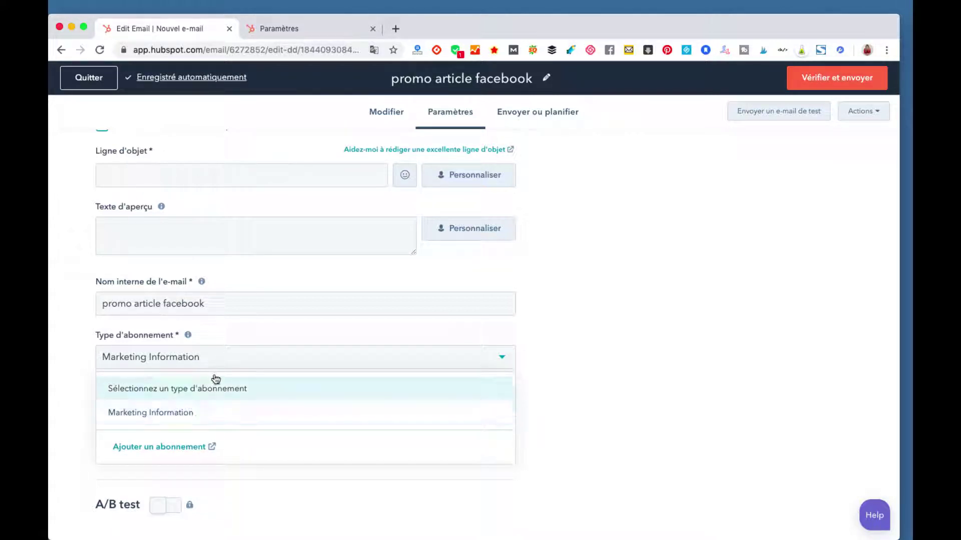
{"action": "left_click", "coordinate": [185, 363]}
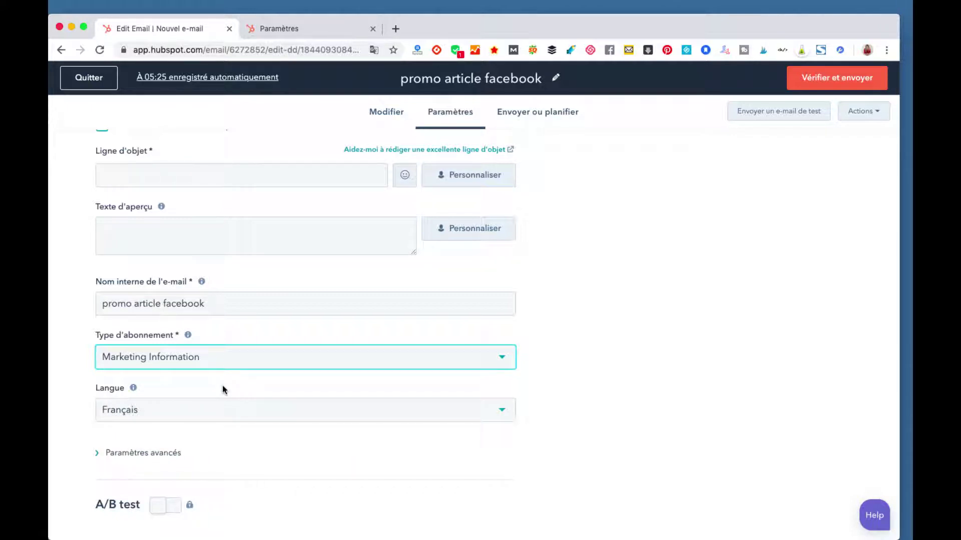
{"action": "scroll", "coordinate": [269, 373], "scroll_direction": "down", "scroll_amount": 1}
{"action": "left_click", "coordinate": [136, 441]}
{"action": "scroll", "coordinate": [190, 387], "scroll_direction": "down", "scroll_amount": 1}
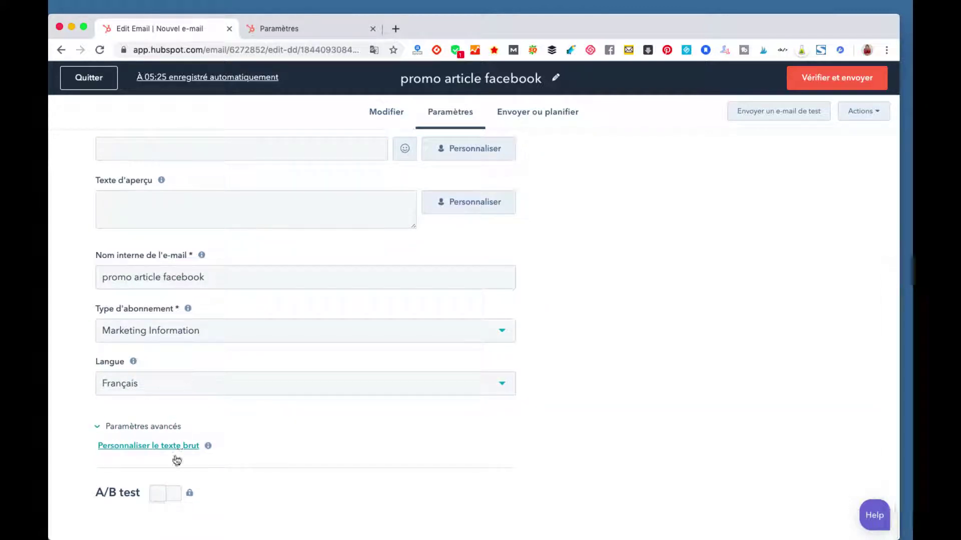
{"action": "scroll", "coordinate": [177, 480], "scroll_direction": "up", "scroll_amount": 5}
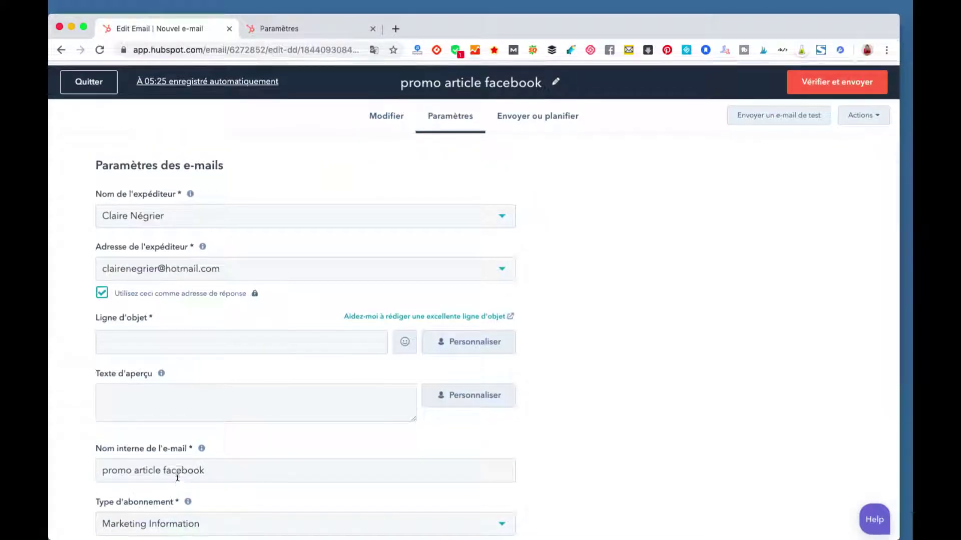
{"action": "left_click", "coordinate": [544, 119]}
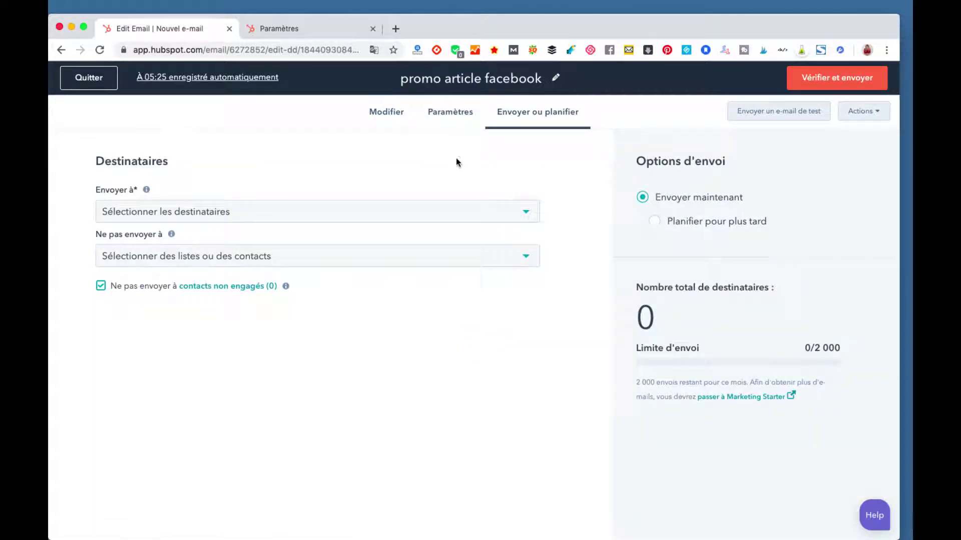
Step: From the Envoyer à recipient choices, create a new contact list
{"action": "left_click", "coordinate": [442, 208]}
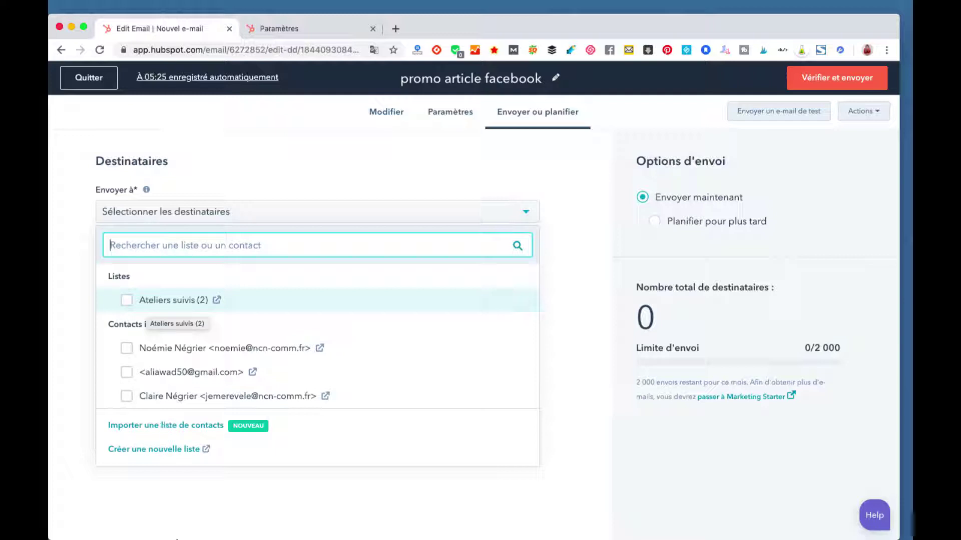
{"action": "left_click", "coordinate": [171, 448]}
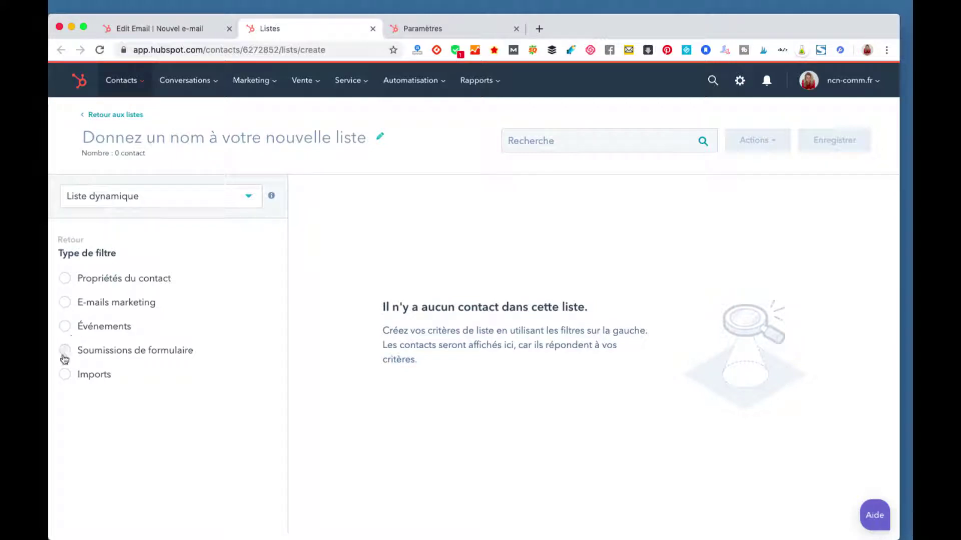
Step: Filter the list on the contact property 'Notes sur l'inscription'
{"action": "left_click", "coordinate": [72, 283]}
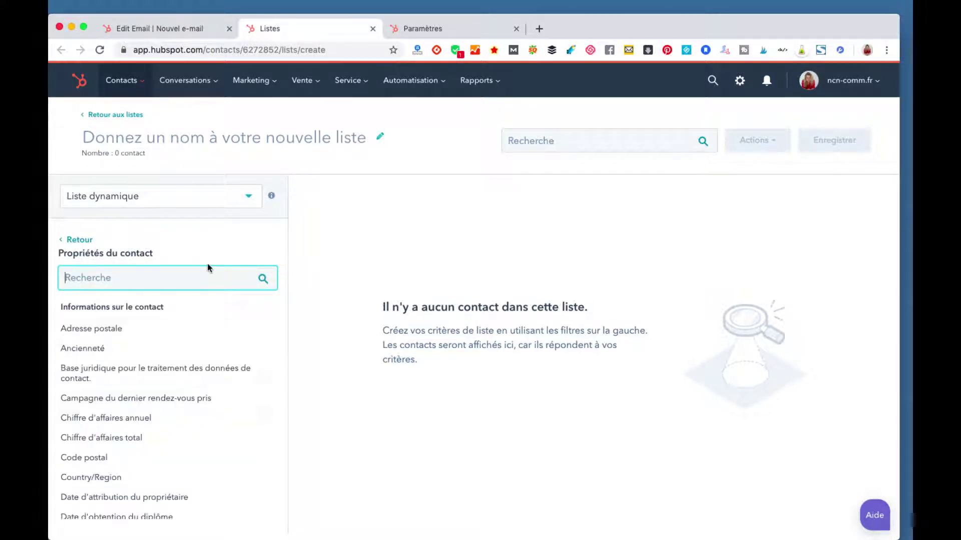
{"action": "scroll", "coordinate": [139, 402], "scroll_direction": "down", "scroll_amount": 1}
{"action": "scroll", "coordinate": [139, 401], "scroll_direction": "down", "scroll_amount": 10}
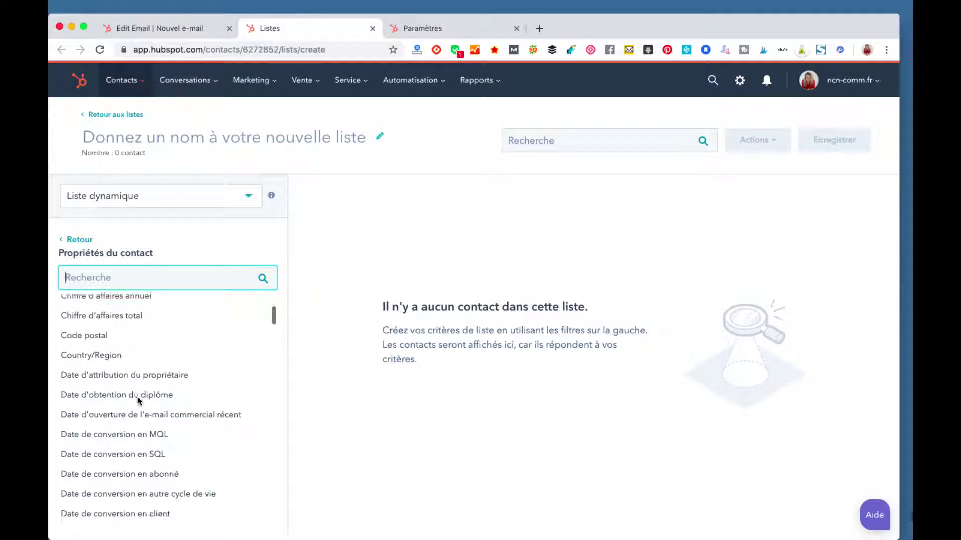
{"action": "scroll", "coordinate": [138, 400], "scroll_direction": "down", "scroll_amount": 3}
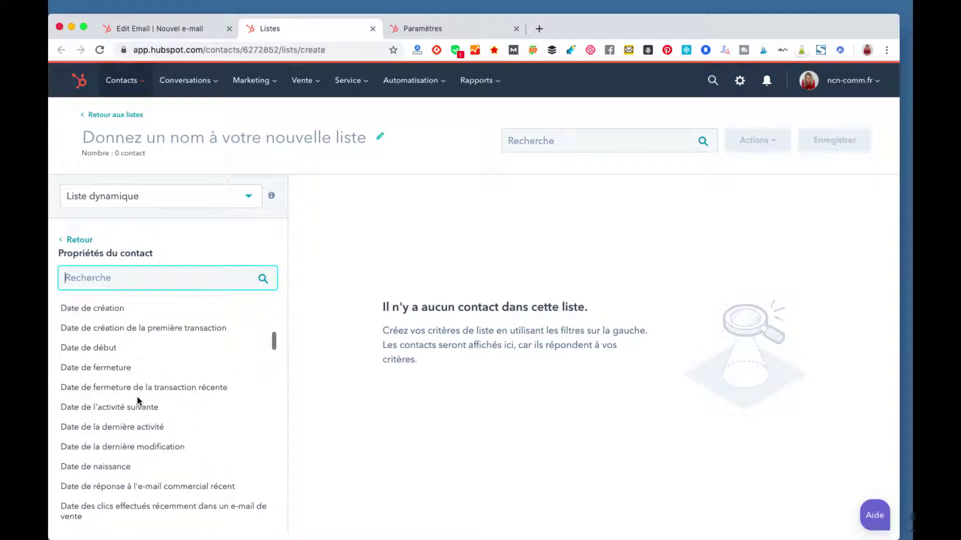
{"action": "scroll", "coordinate": [138, 400], "scroll_direction": "up", "scroll_amount": 1}
{"action": "scroll", "coordinate": [138, 400], "scroll_direction": "down", "scroll_amount": 3}
{"action": "scroll", "coordinate": [138, 400], "scroll_direction": "down", "scroll_amount": 5}
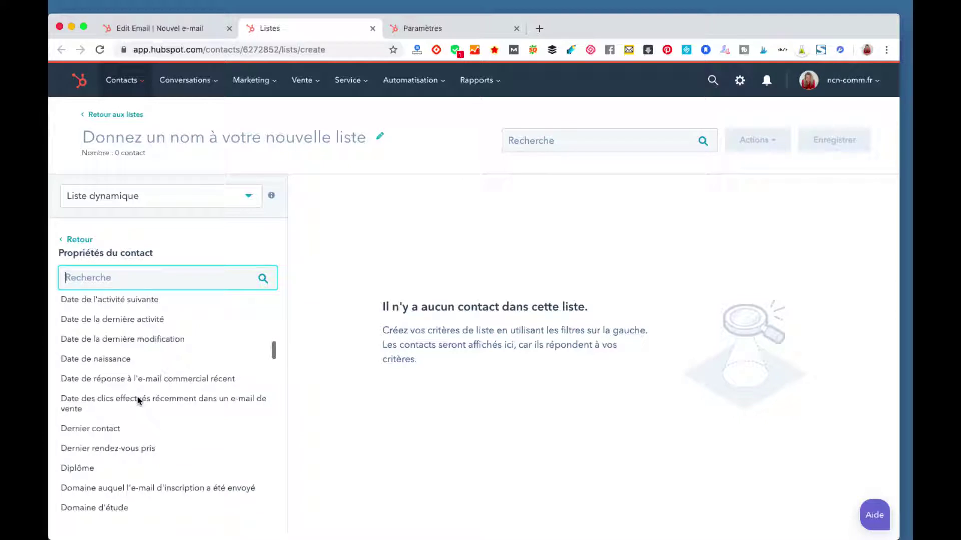
{"action": "scroll", "coordinate": [138, 400], "scroll_direction": "down", "scroll_amount": 6}
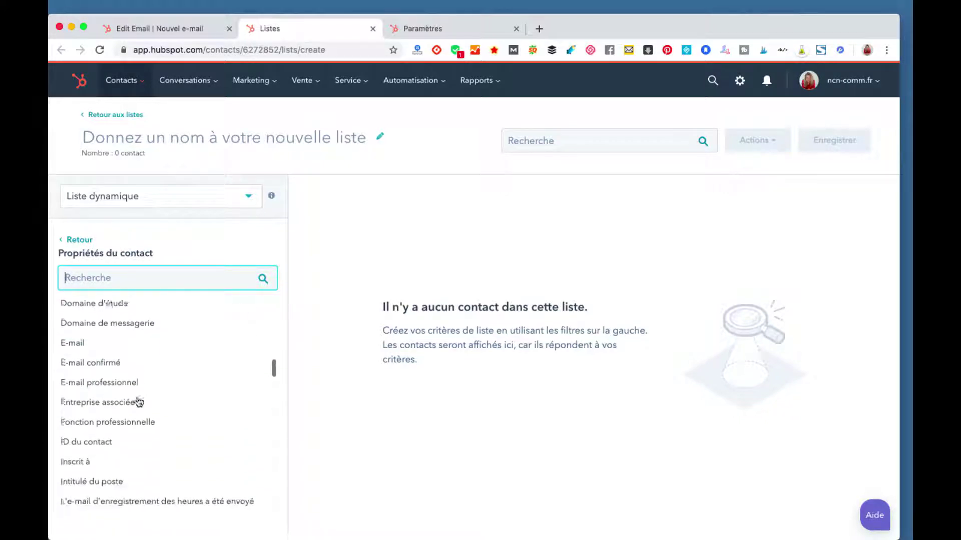
{"action": "scroll", "coordinate": [138, 400], "scroll_direction": "down", "scroll_amount": 5}
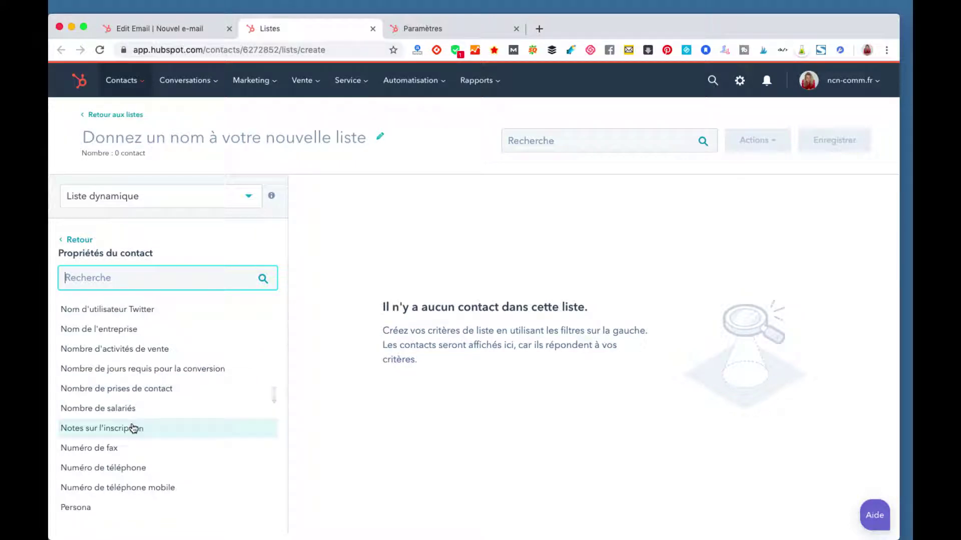
{"action": "left_click", "coordinate": [133, 427]}
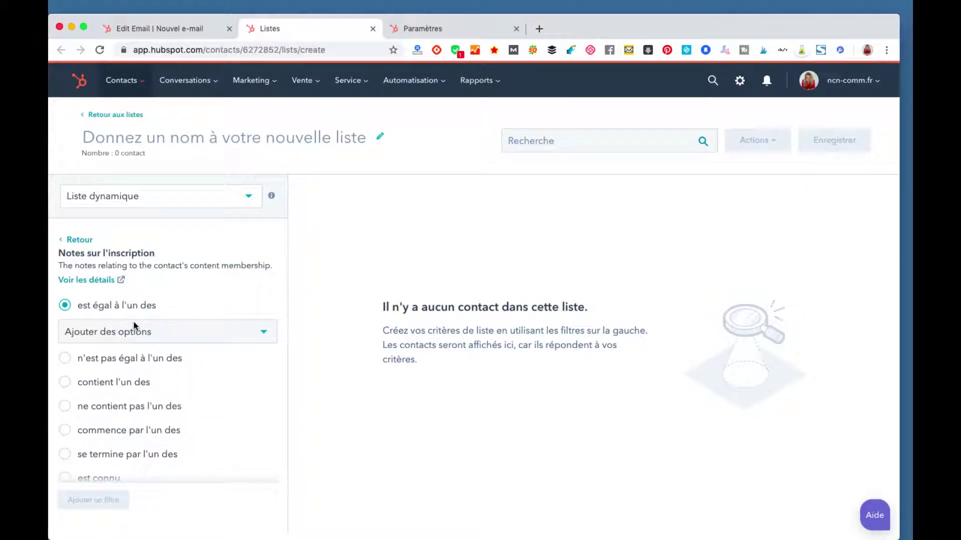
Step: Set its condition to 'est connu' (5 contacts) and return to Propriétés du contact
{"action": "scroll", "coordinate": [134, 339], "scroll_direction": "down", "scroll_amount": 3}
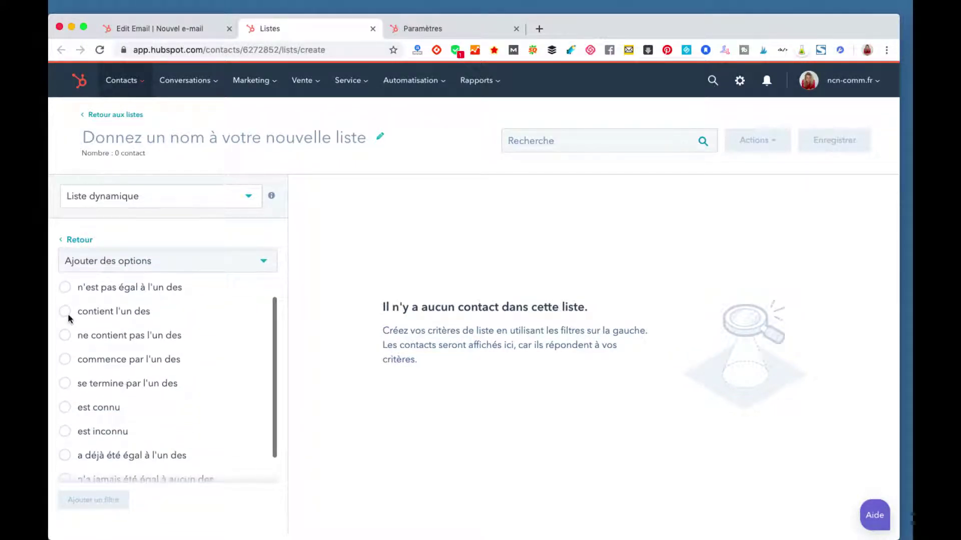
{"action": "left_click", "coordinate": [64, 310]}
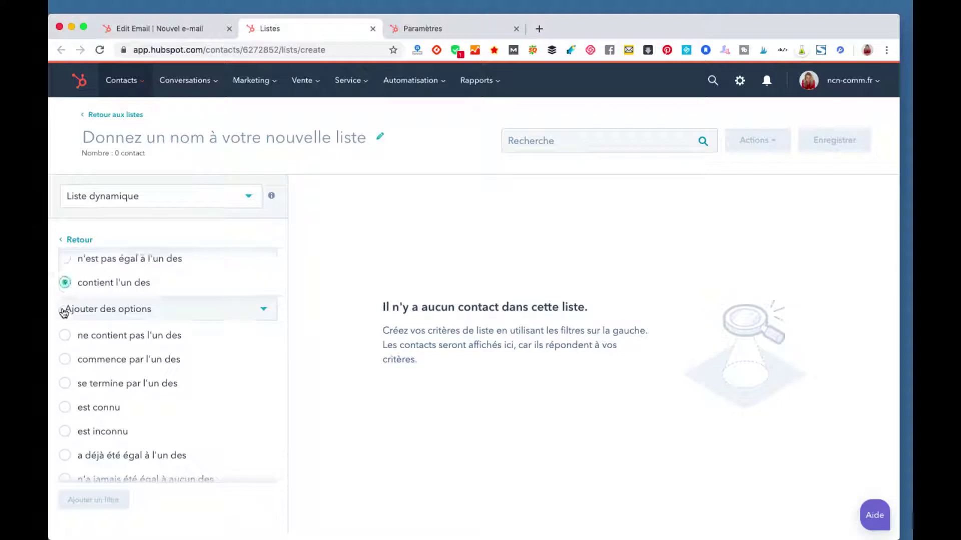
{"action": "left_click", "coordinate": [115, 315]}
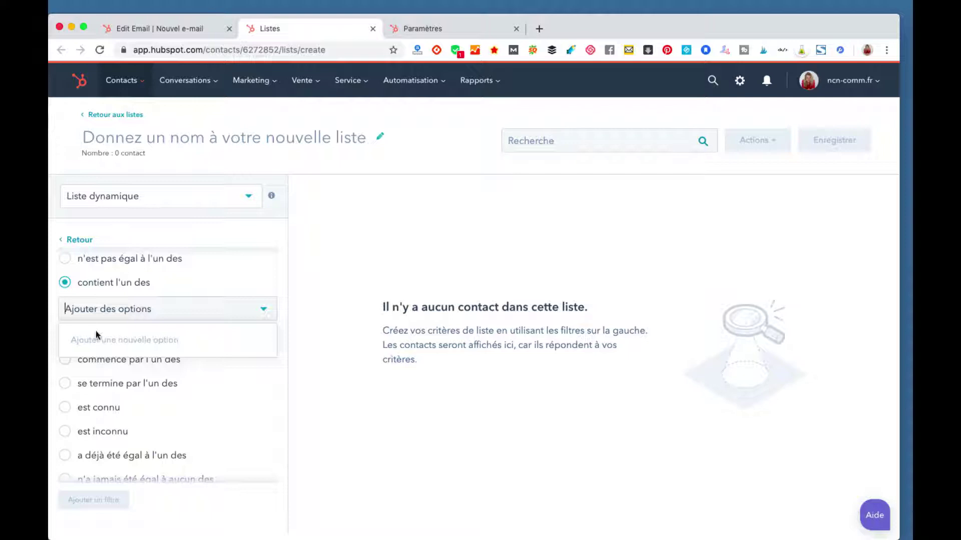
{"action": "left_click", "coordinate": [66, 409]}
{"action": "scroll", "coordinate": [118, 316], "scroll_direction": "down", "scroll_amount": 1}
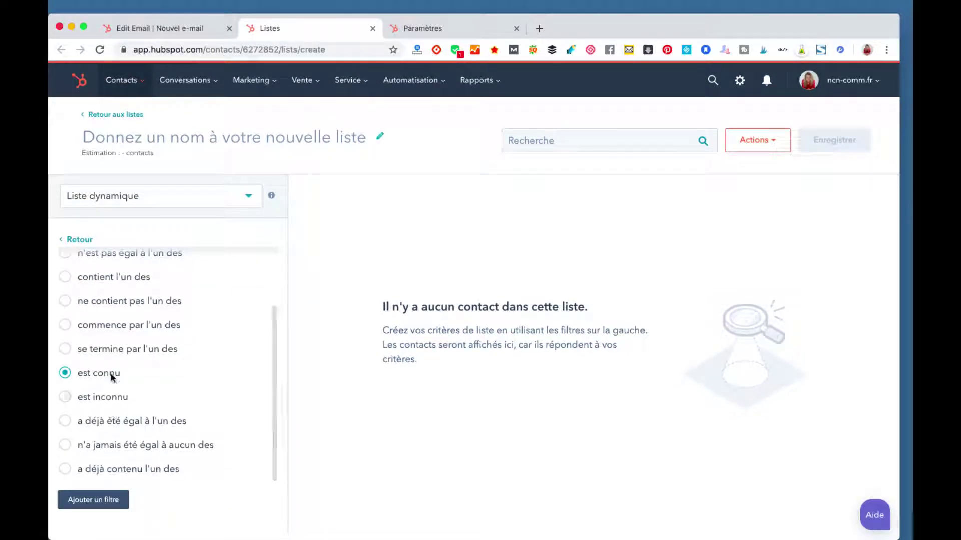
{"action": "scroll", "coordinate": [137, 316], "scroll_direction": "up", "scroll_amount": 3}
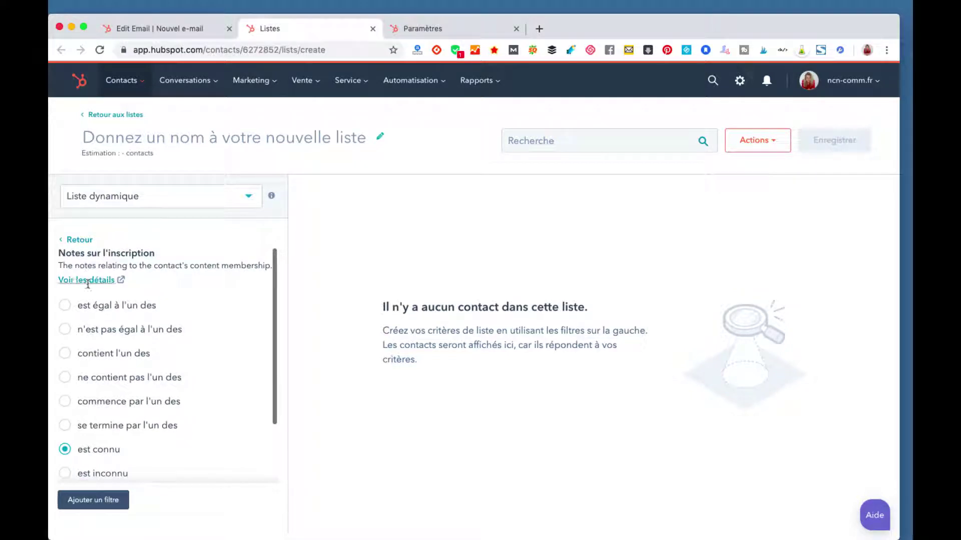
{"action": "left_click", "coordinate": [70, 241]}
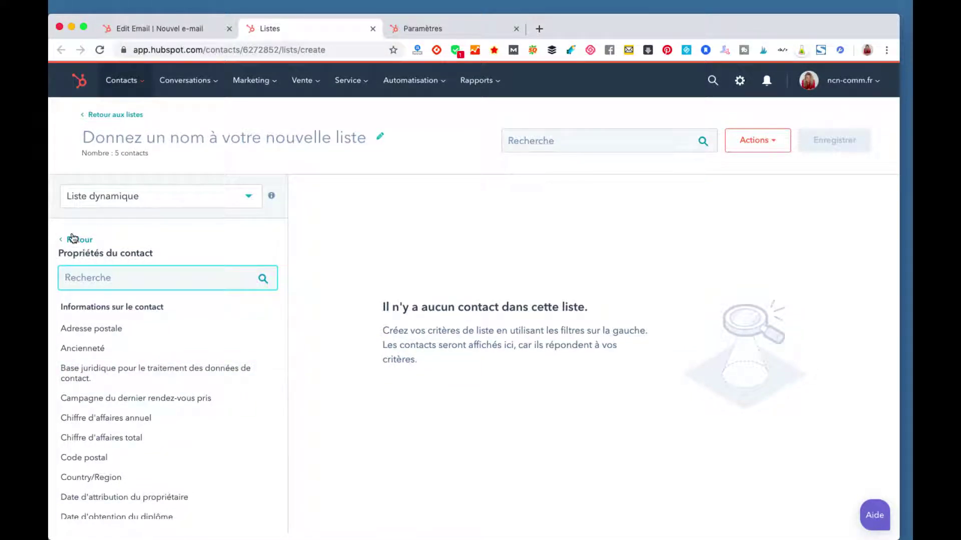
Step: Browse the event-based and import-based filter types for the dynamic list
{"action": "left_click", "coordinate": [72, 240]}
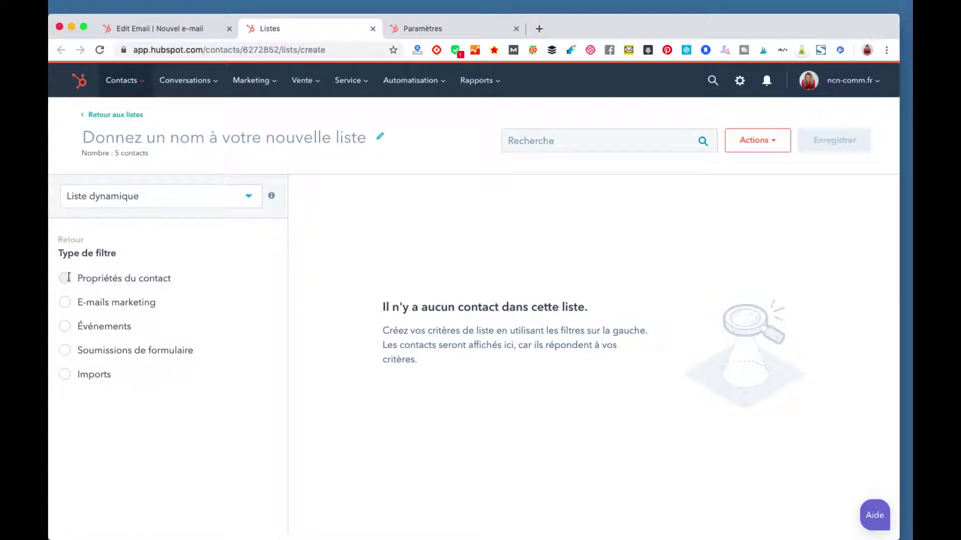
{"action": "left_click", "coordinate": [65, 327]}
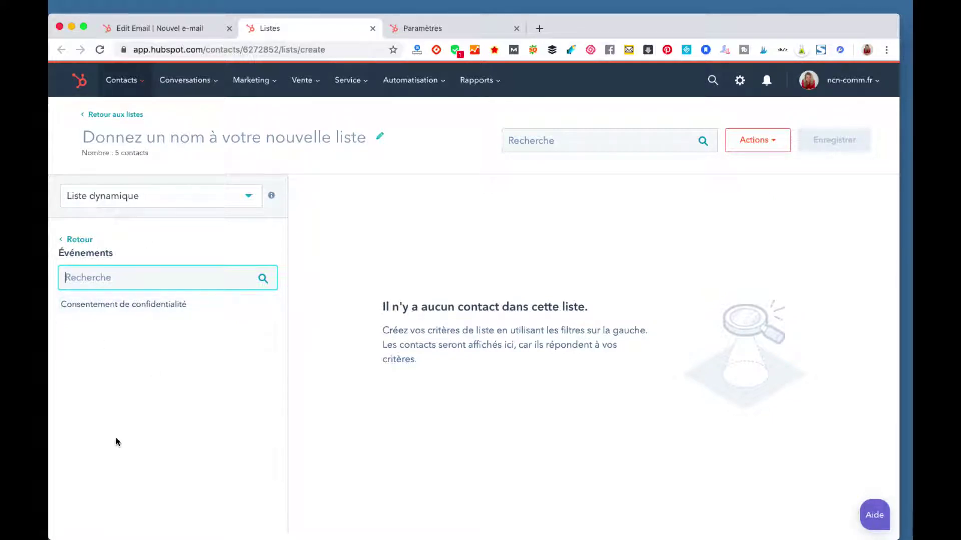
{"action": "left_click", "coordinate": [85, 240]}
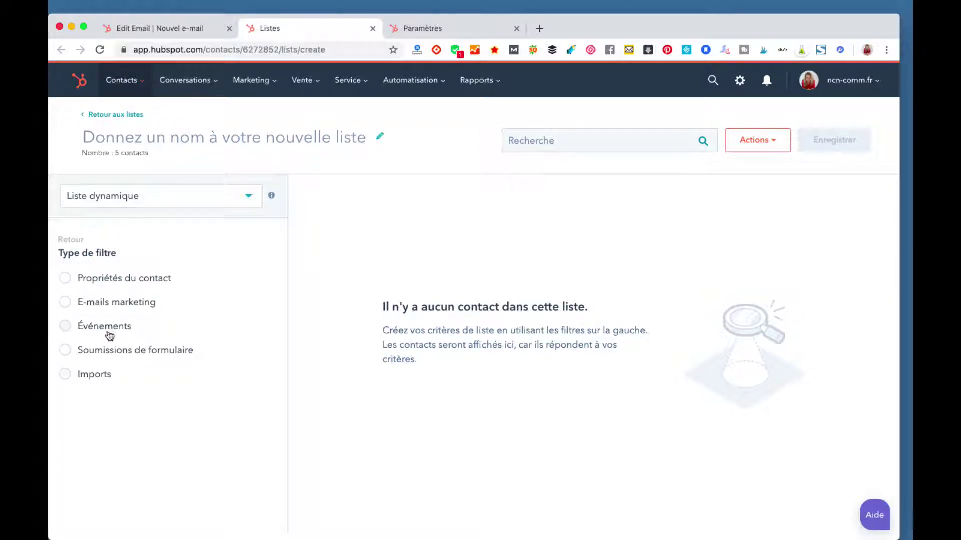
{"action": "left_click", "coordinate": [95, 374]}
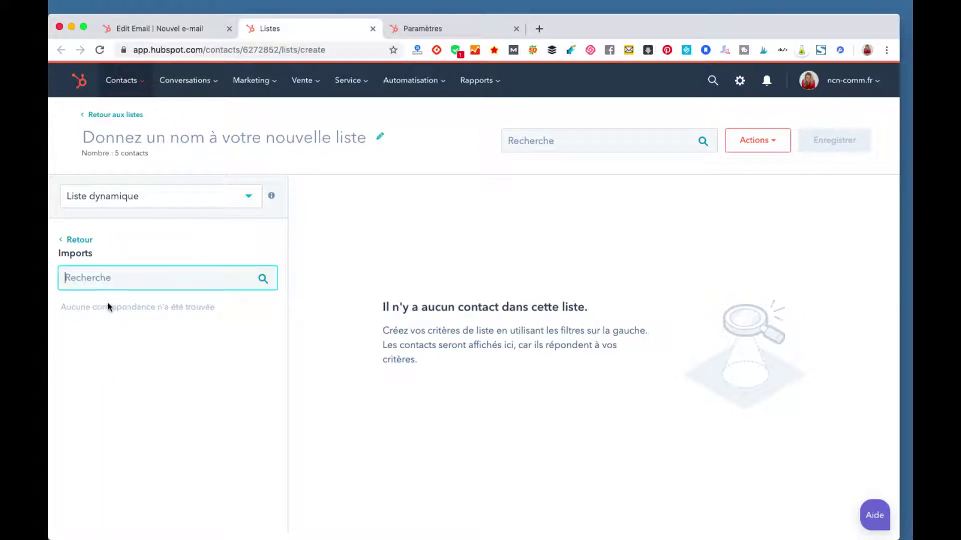
Step: Inspect the 'Formulaire de ticket par défaut' submission filter, keeping Toute page as page condition
{"action": "left_click", "coordinate": [79, 240]}
{"action": "left_click", "coordinate": [110, 354]}
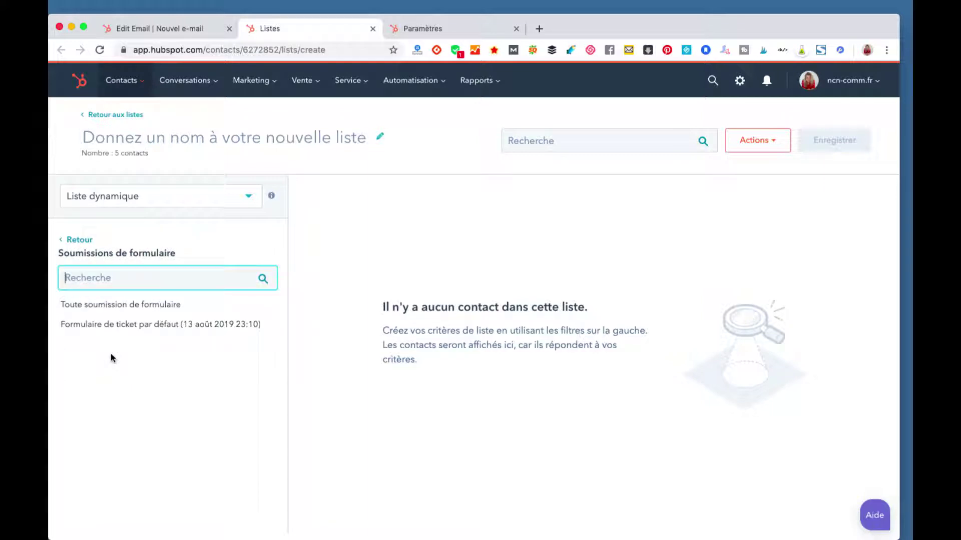
{"action": "left_click", "coordinate": [114, 324]}
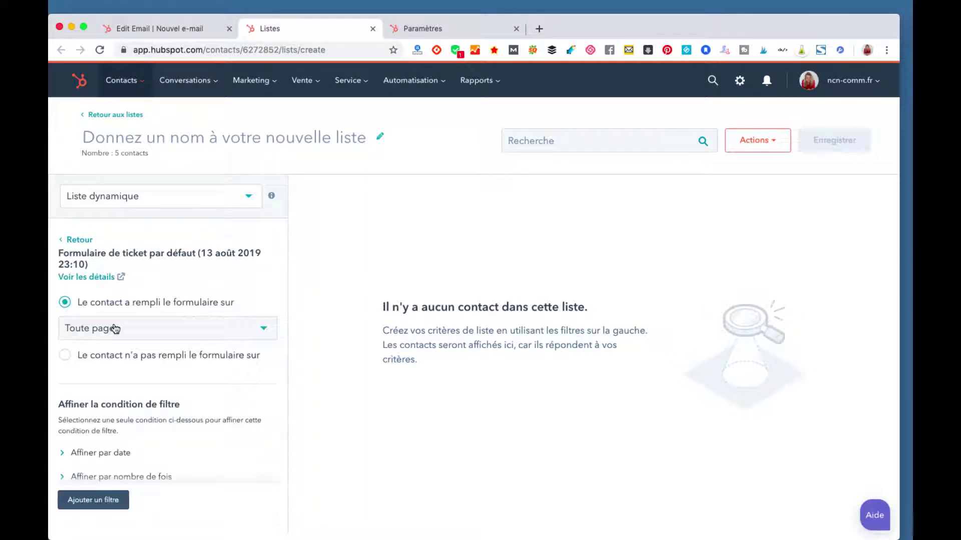
{"action": "left_click", "coordinate": [148, 334]}
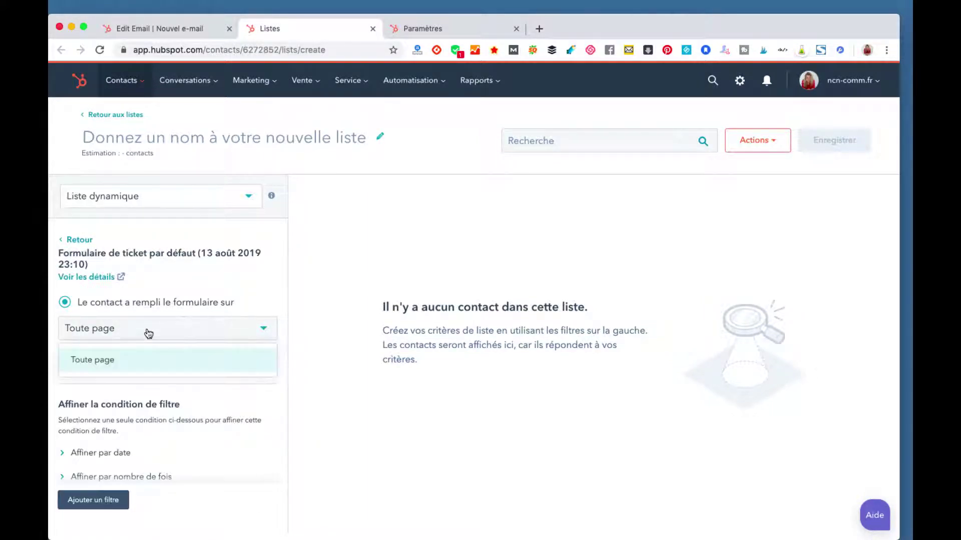
{"action": "left_click", "coordinate": [176, 328]}
{"action": "scroll", "coordinate": [171, 416], "scroll_direction": "down", "scroll_amount": 1}
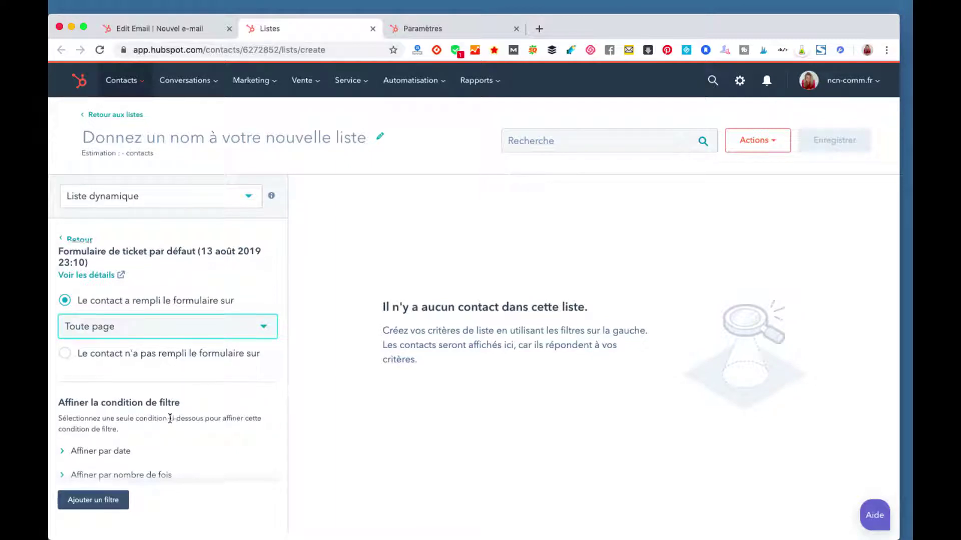
{"action": "left_click", "coordinate": [137, 335]}
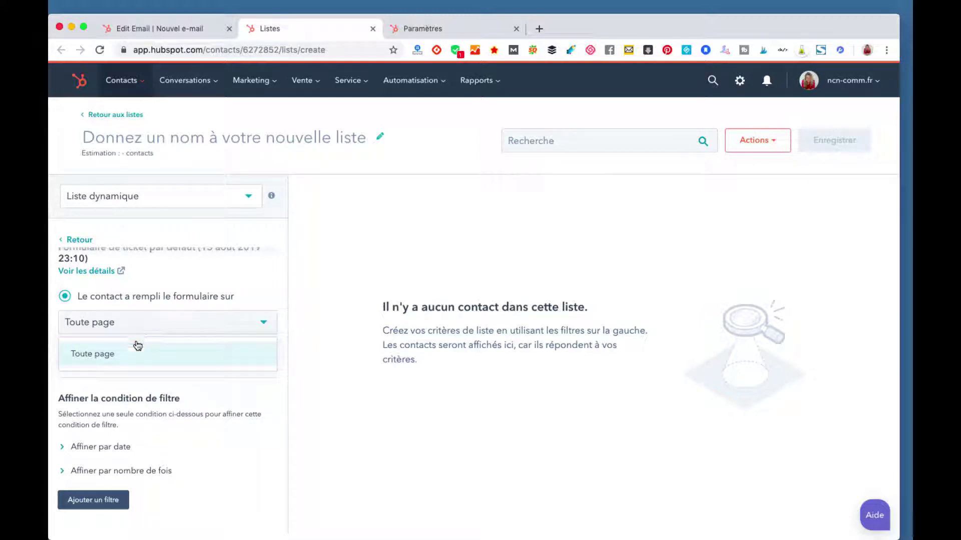
{"action": "left_click", "coordinate": [134, 358]}
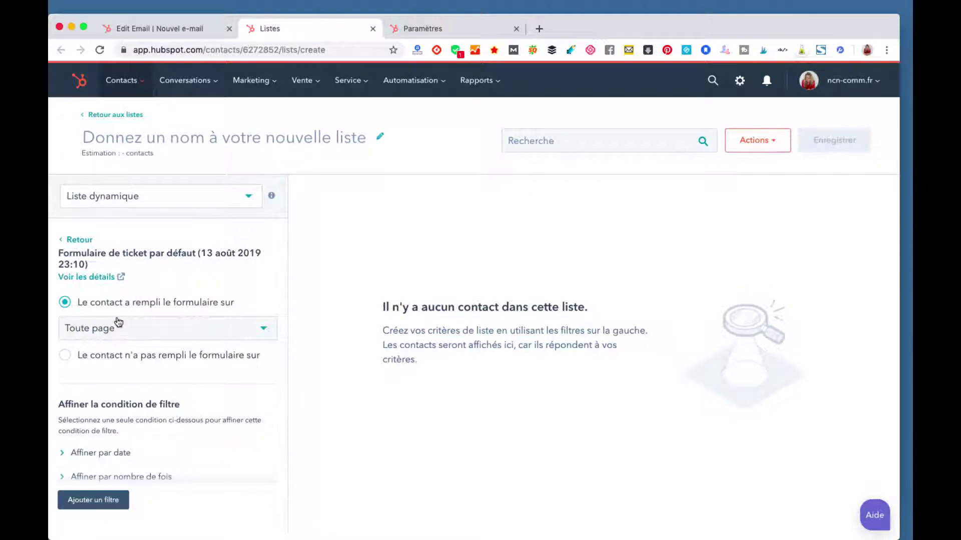
{"action": "left_click", "coordinate": [81, 241]}
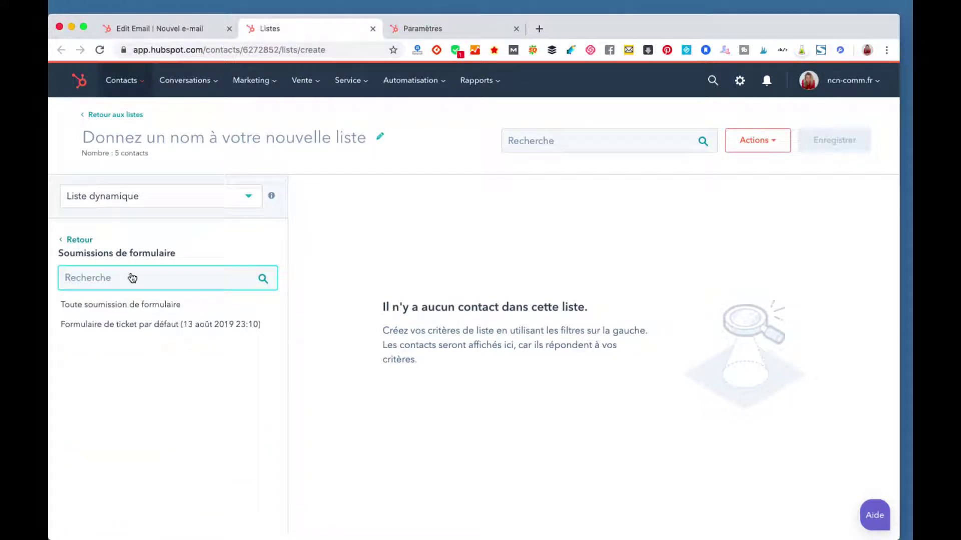
Step: Look over the privacy-consent event filter and the marketing-email filters
{"action": "left_click", "coordinate": [64, 242]}
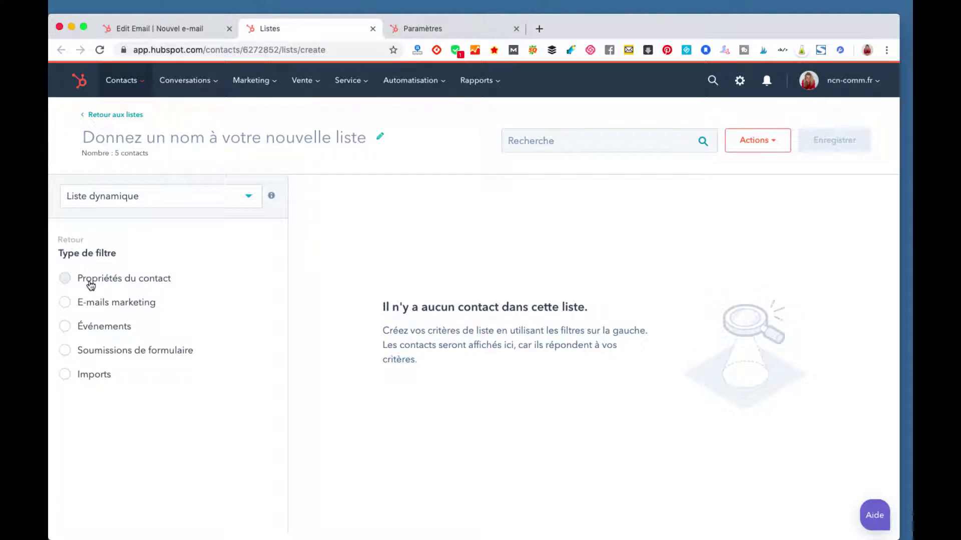
{"action": "left_click", "coordinate": [84, 329]}
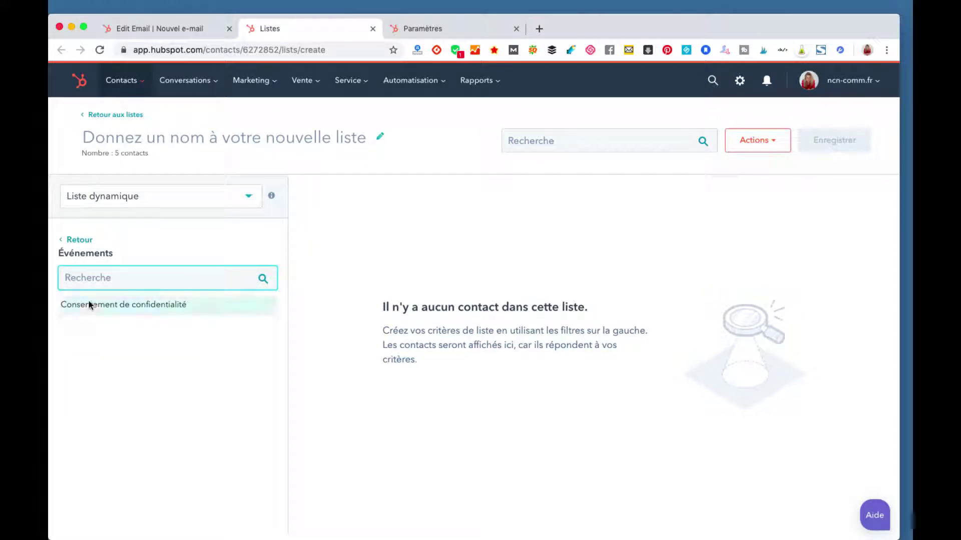
{"action": "left_click", "coordinate": [91, 305]}
{"action": "left_click", "coordinate": [68, 240]}
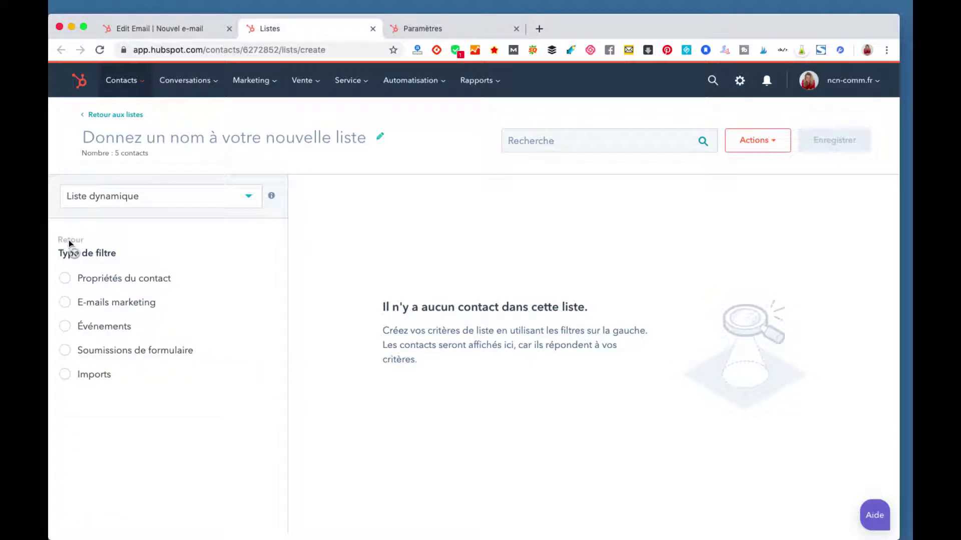
{"action": "left_click", "coordinate": [103, 302]}
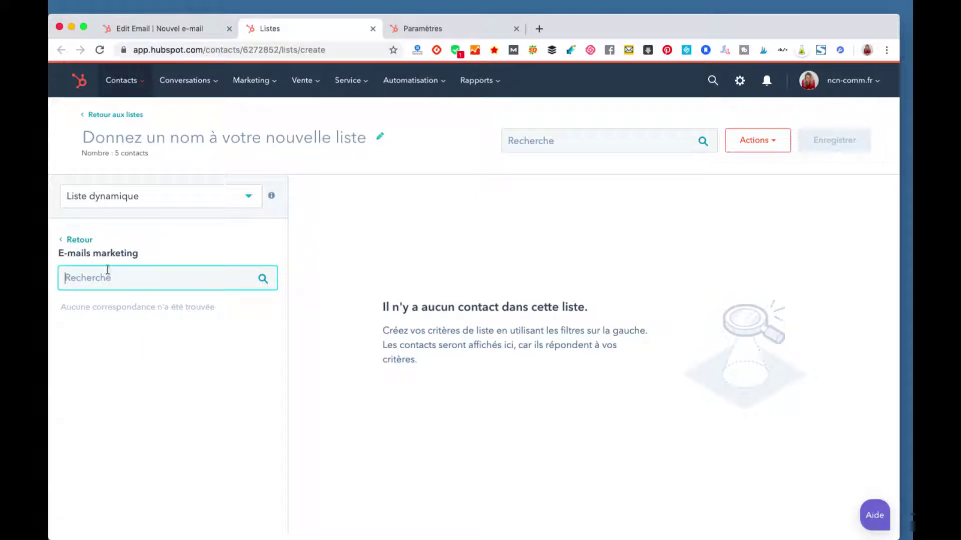
Step: Bring up the contact-property filters under 'Informations sur le contact'
{"action": "left_click", "coordinate": [75, 240]}
{"action": "left_click", "coordinate": [64, 278]}
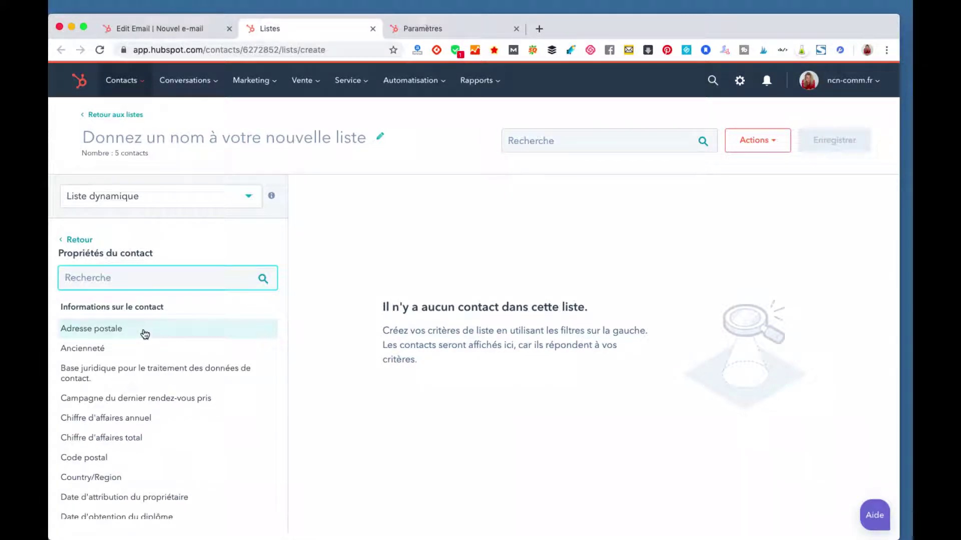
{"action": "scroll", "coordinate": [144, 333], "scroll_direction": "down", "scroll_amount": 5}
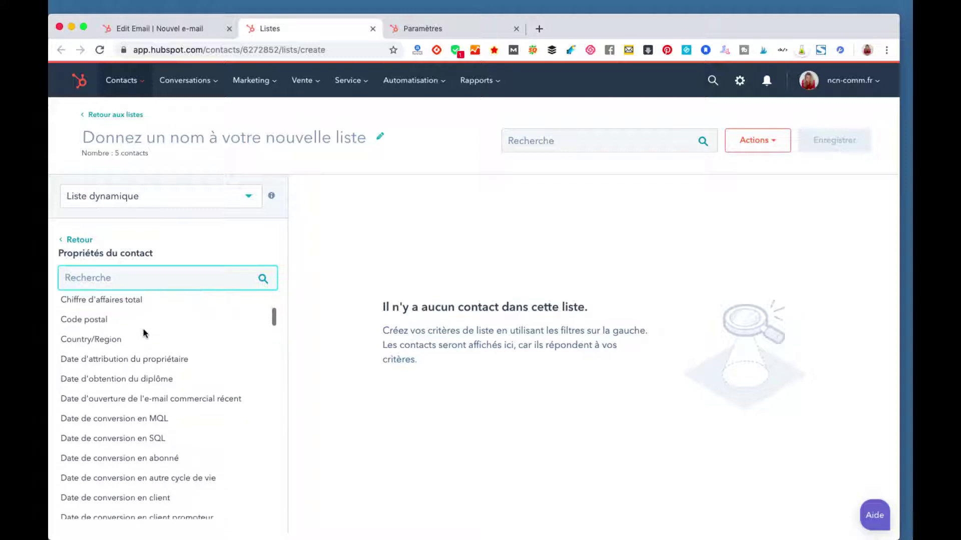
Step: Try the 'starts with any of' and 'equals any of' conditions on Date de naissance
{"action": "scroll", "coordinate": [144, 333], "scroll_direction": "down", "scroll_amount": 2}
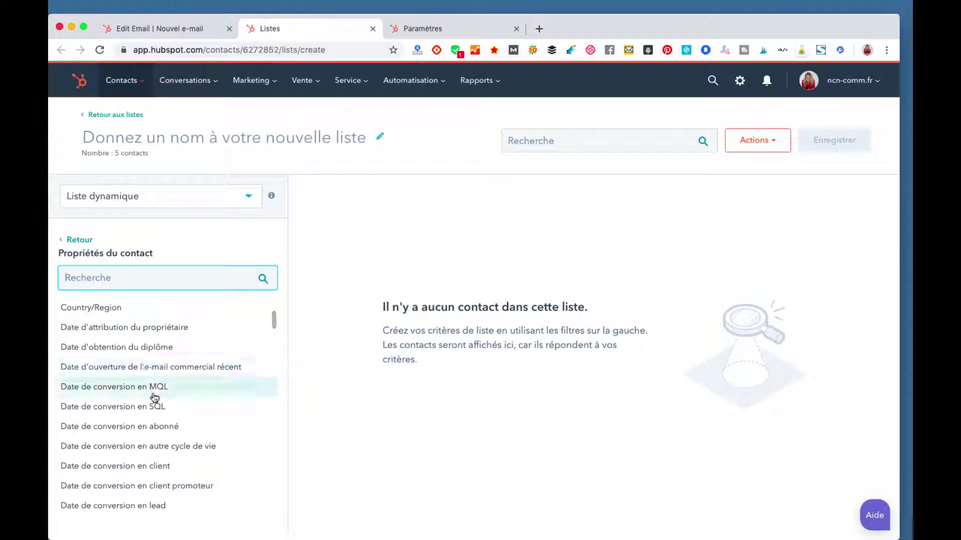
{"action": "scroll", "coordinate": [151, 430], "scroll_direction": "down", "scroll_amount": 2}
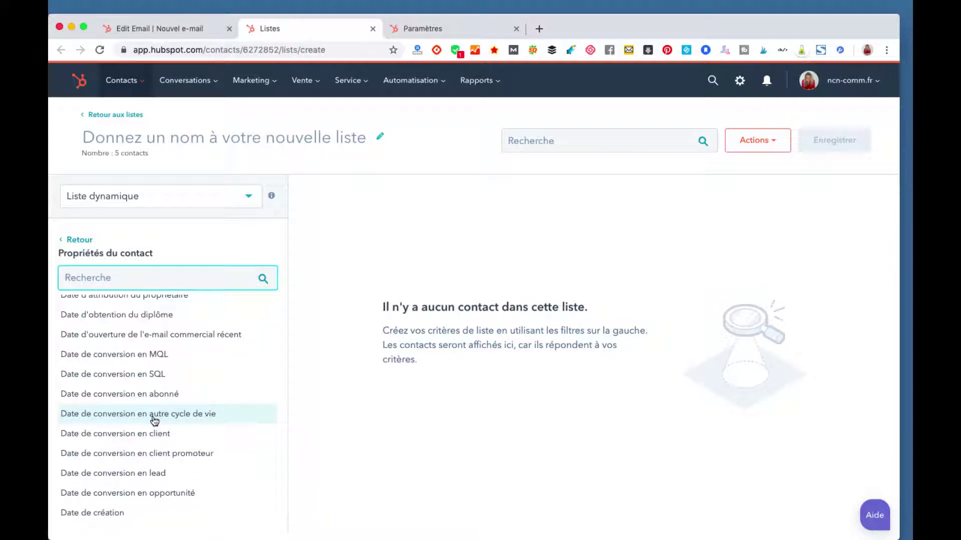
{"action": "scroll", "coordinate": [154, 420], "scroll_direction": "down", "scroll_amount": 6}
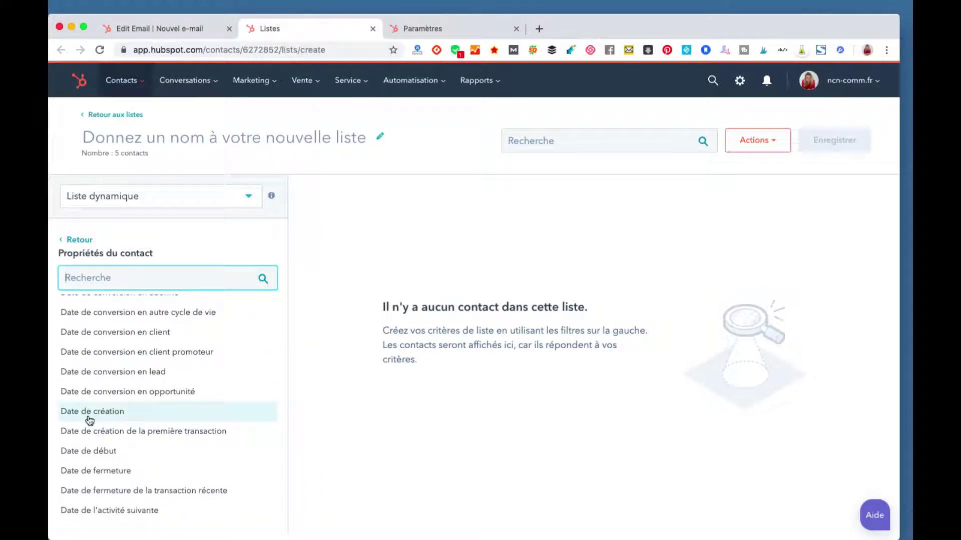
{"action": "scroll", "coordinate": [89, 419], "scroll_direction": "down", "scroll_amount": 4}
{"action": "scroll", "coordinate": [89, 419], "scroll_direction": "down", "scroll_amount": 4}
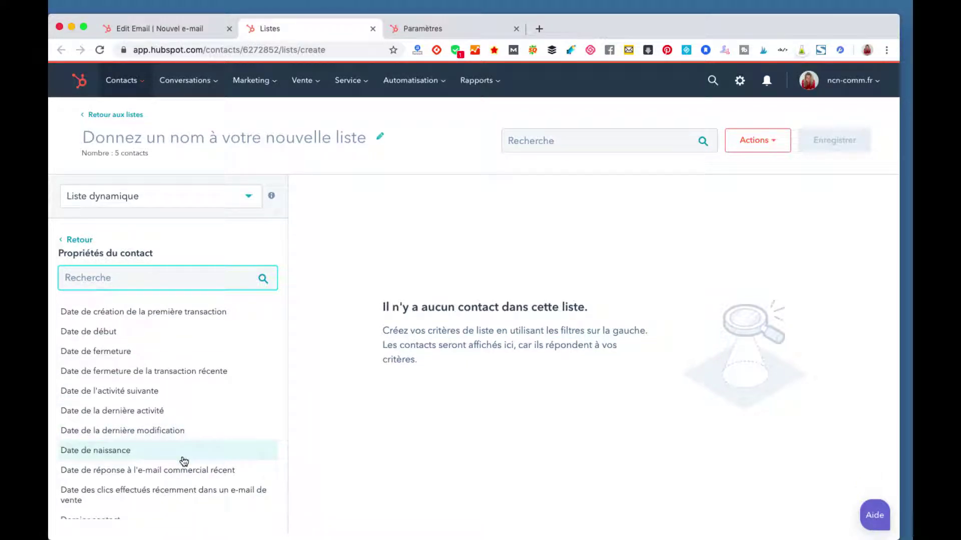
{"action": "scroll", "coordinate": [184, 461], "scroll_direction": "down", "scroll_amount": 2}
{"action": "left_click", "coordinate": [159, 429]}
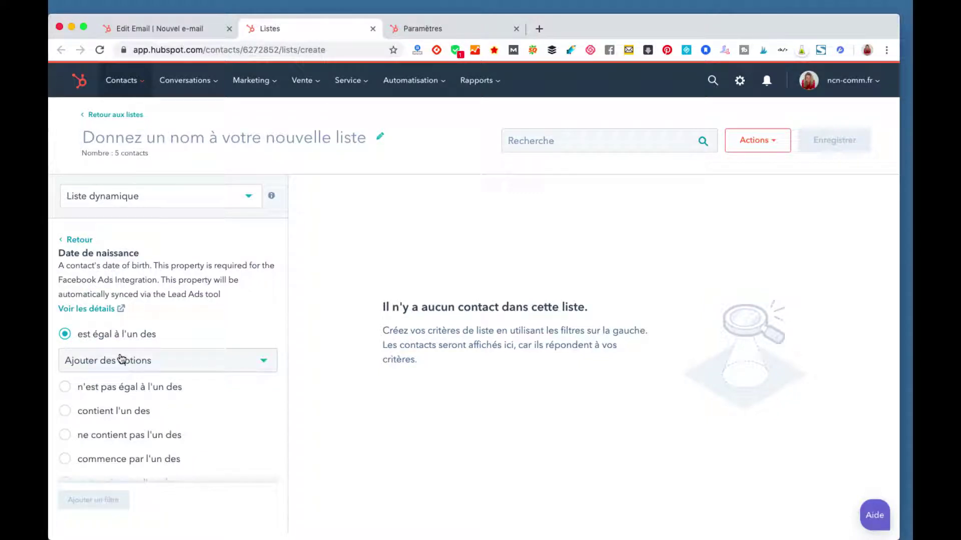
{"action": "scroll", "coordinate": [112, 373], "scroll_direction": "down", "scroll_amount": 2}
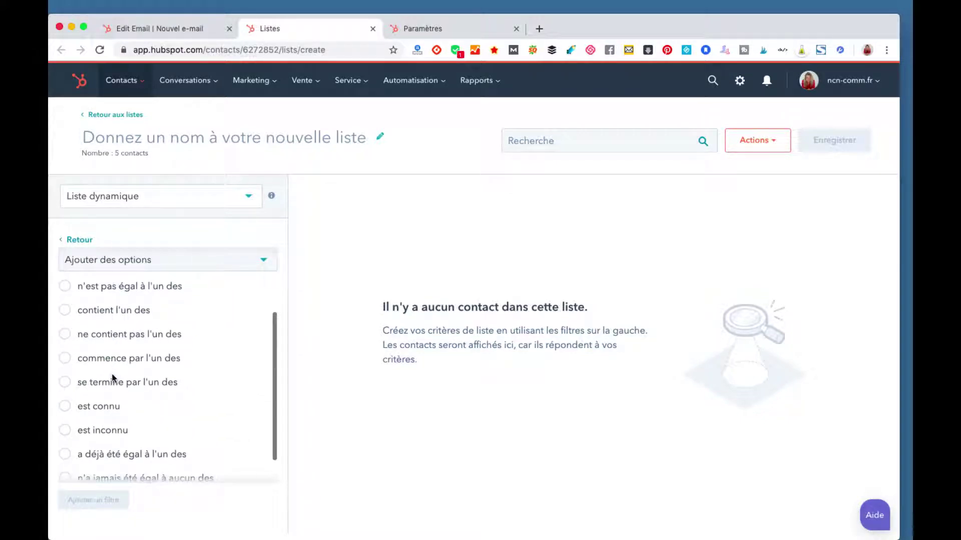
{"action": "scroll", "coordinate": [112, 378], "scroll_direction": "down", "scroll_amount": 1}
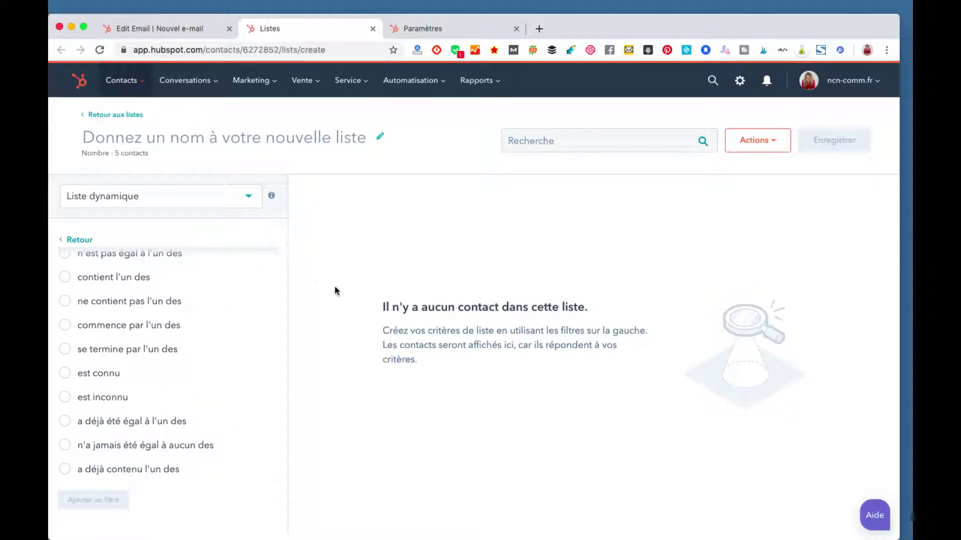
{"action": "left_click", "coordinate": [71, 330]}
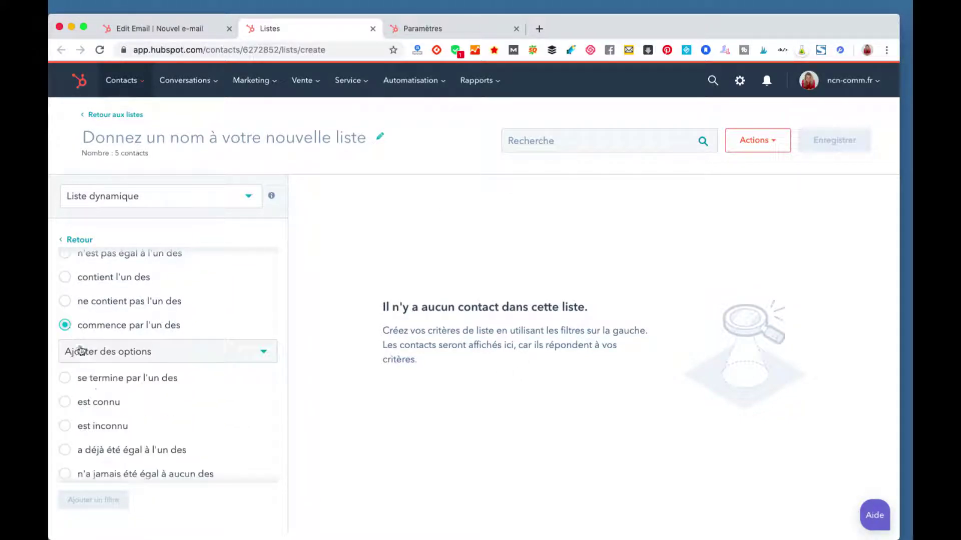
{"action": "left_click", "coordinate": [115, 353]}
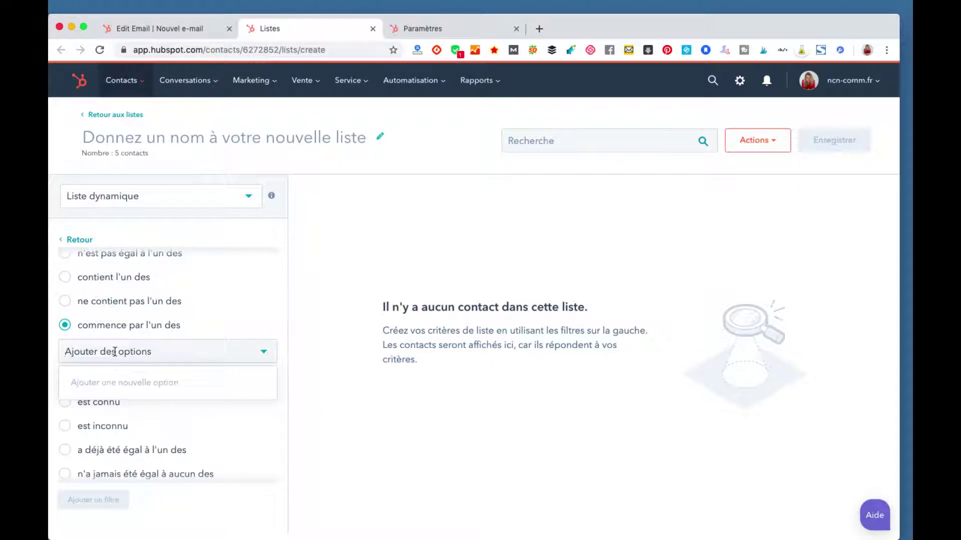
{"action": "scroll", "coordinate": [116, 355], "scroll_direction": "up", "scroll_amount": 3}
{"action": "left_click", "coordinate": [66, 335]}
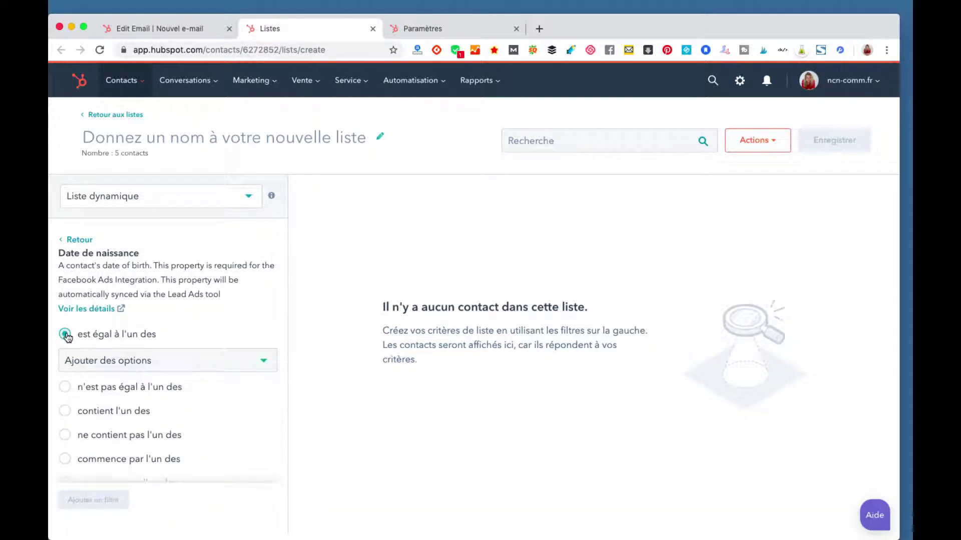
{"action": "left_click", "coordinate": [107, 366]}
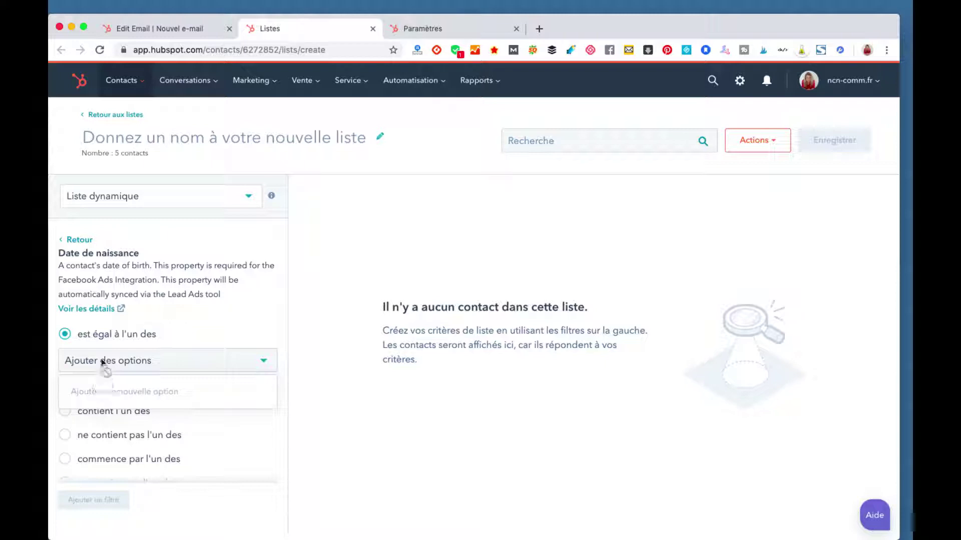
{"action": "left_click", "coordinate": [144, 304]}
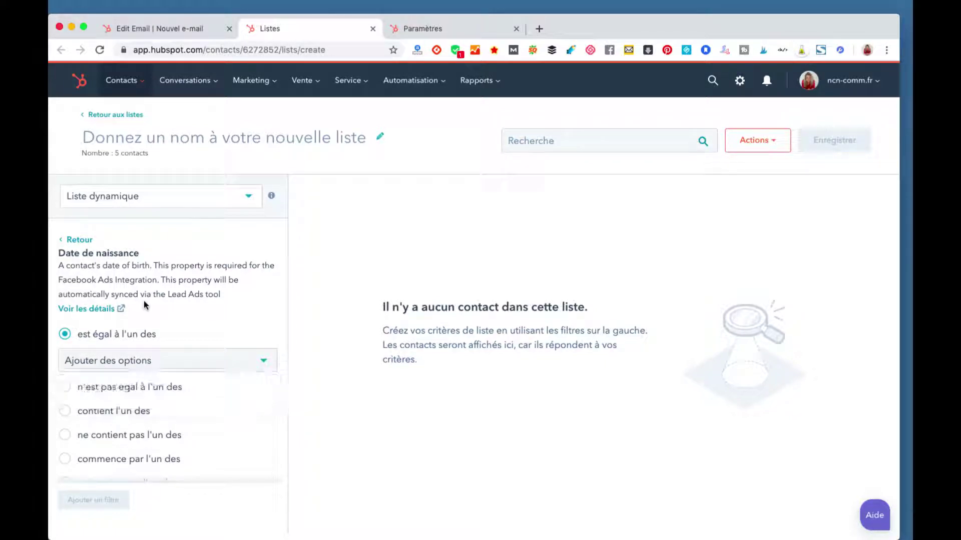
Step: Check Campagne du dernier rendez-vous pris conditions, then scroll down the contact property list
{"action": "left_click", "coordinate": [84, 242]}
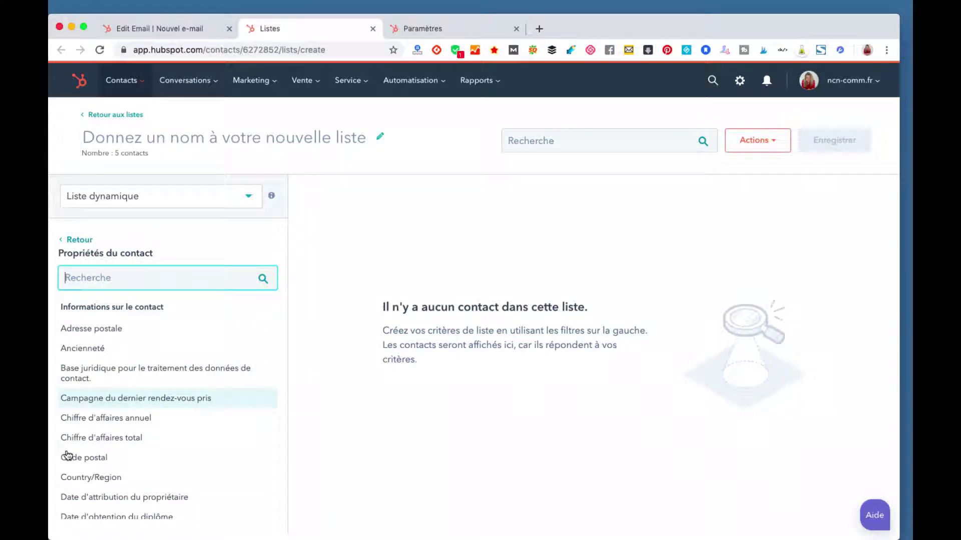
{"action": "left_click", "coordinate": [167, 399]}
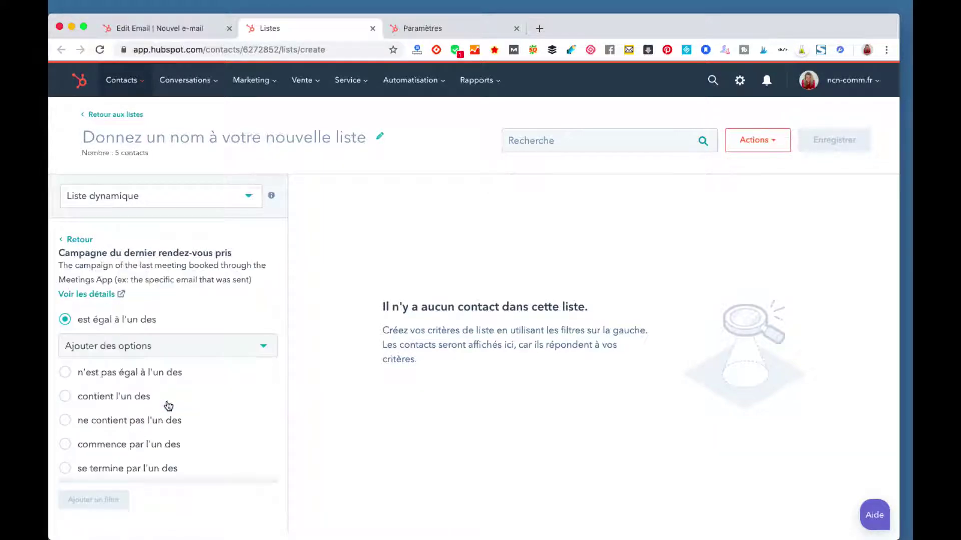
{"action": "left_click", "coordinate": [73, 239]}
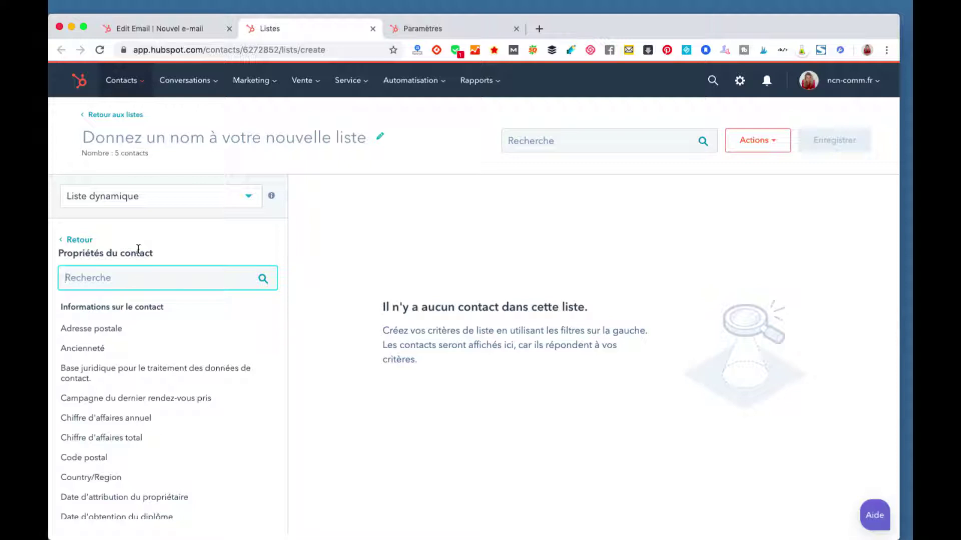
{"action": "scroll", "coordinate": [142, 349], "scroll_direction": "down", "scroll_amount": 10}
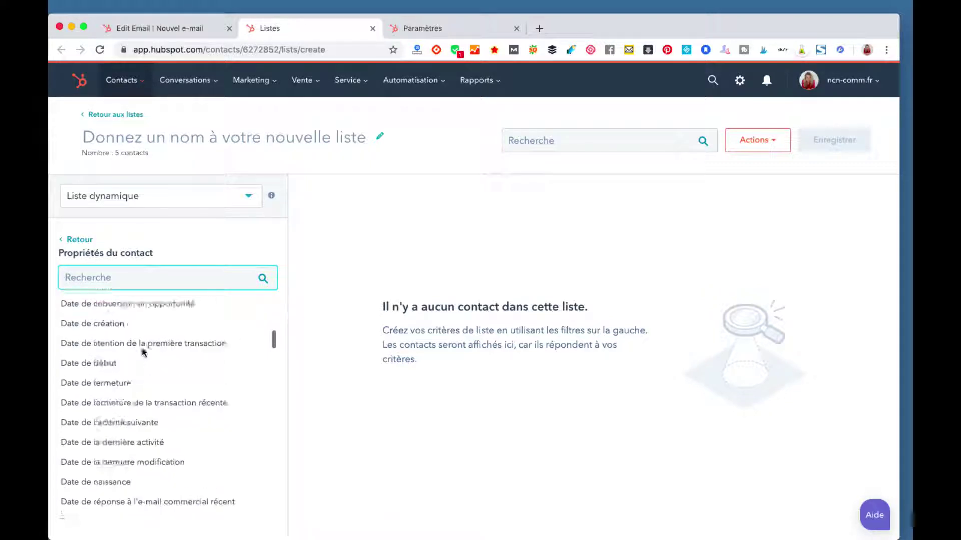
{"action": "scroll", "coordinate": [142, 351], "scroll_direction": "down", "scroll_amount": 15}
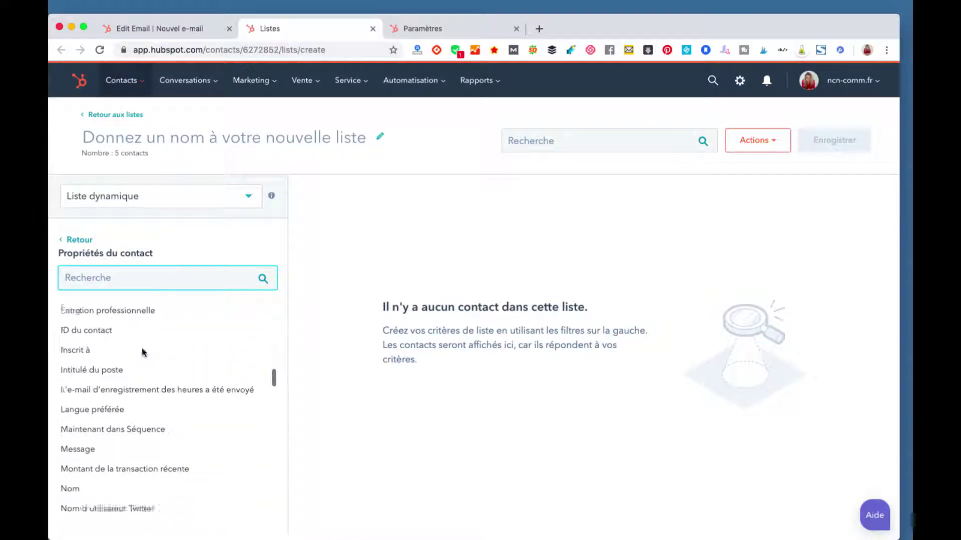
{"action": "scroll", "coordinate": [142, 347], "scroll_direction": "down", "scroll_amount": 15}
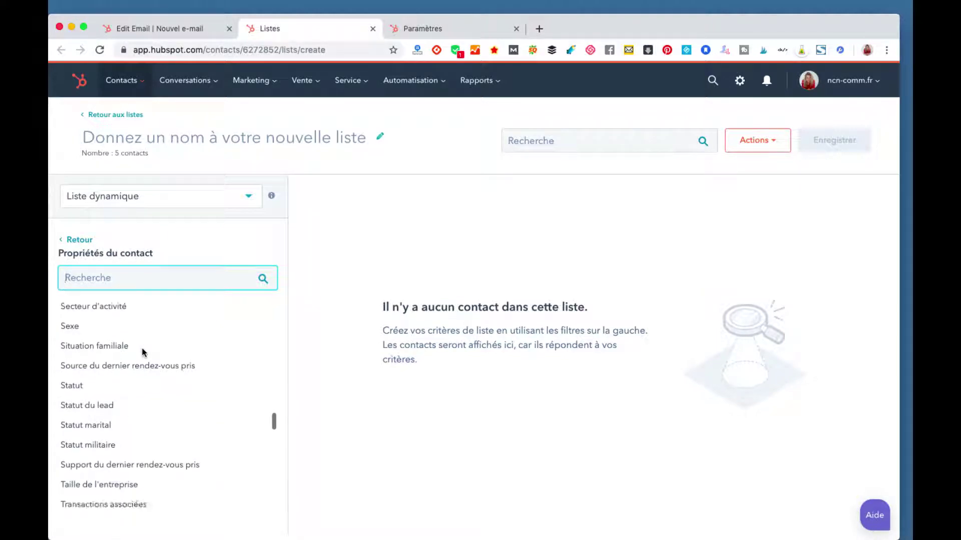
{"action": "scroll", "coordinate": [142, 347], "scroll_direction": "down", "scroll_amount": 1}
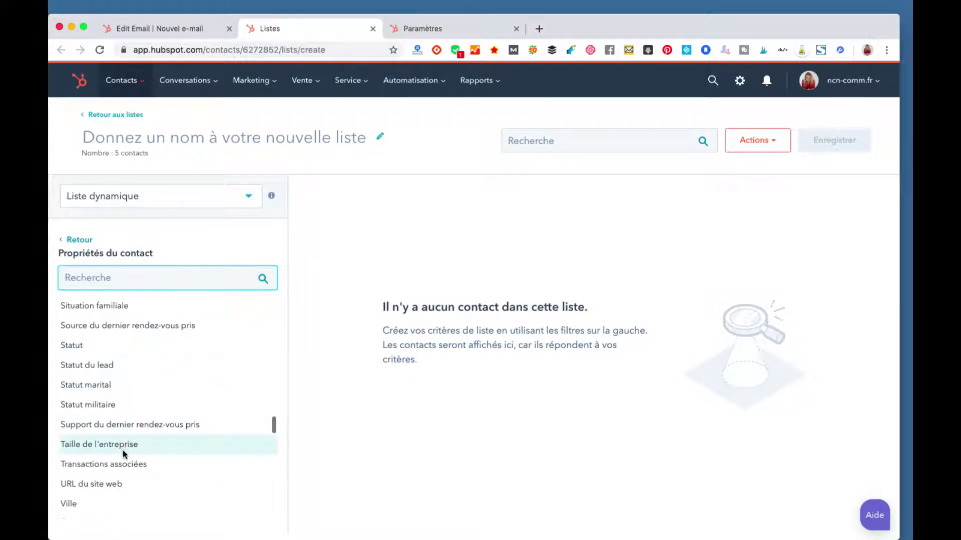
{"action": "scroll", "coordinate": [118, 470], "scroll_direction": "down", "scroll_amount": 5}
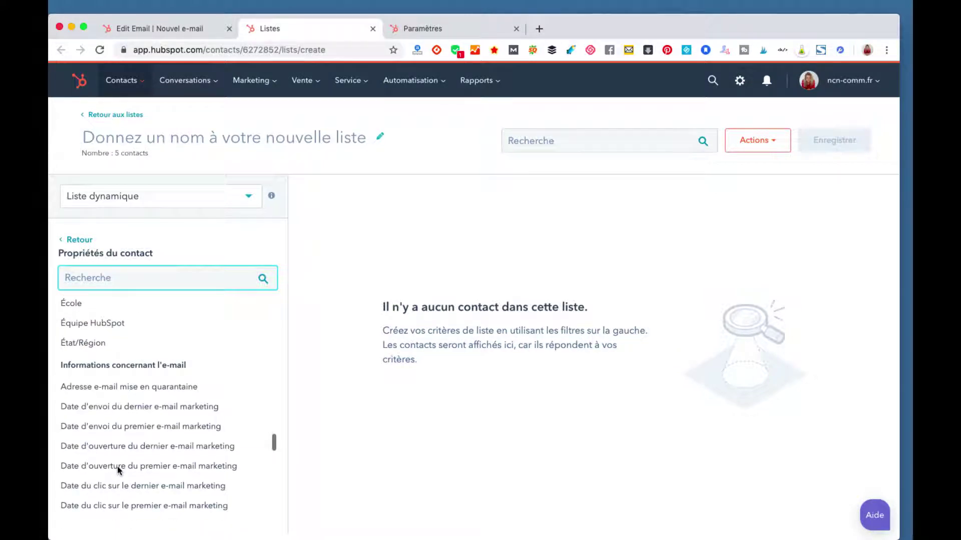
{"action": "scroll", "coordinate": [117, 466], "scroll_direction": "down", "scroll_amount": 6}
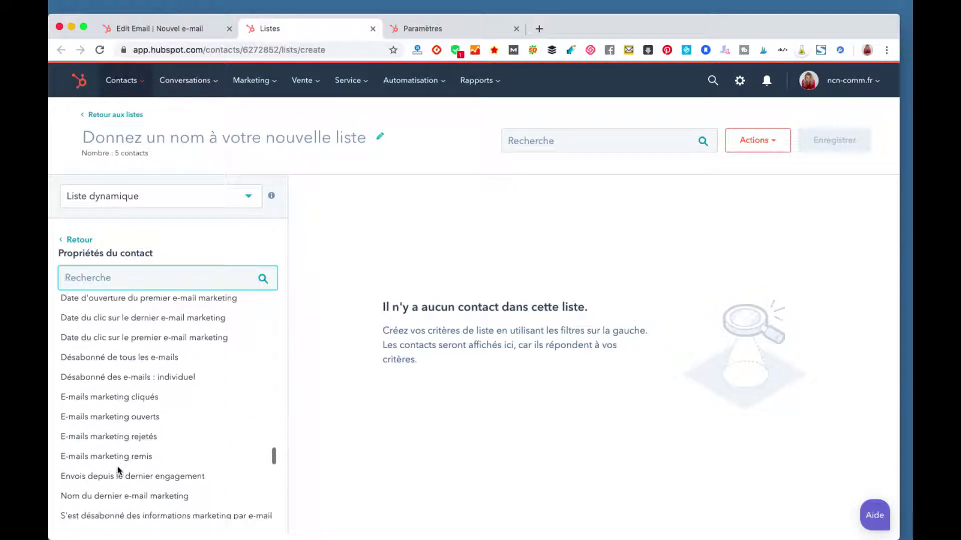
{"action": "scroll", "coordinate": [117, 466], "scroll_direction": "up", "scroll_amount": 2}
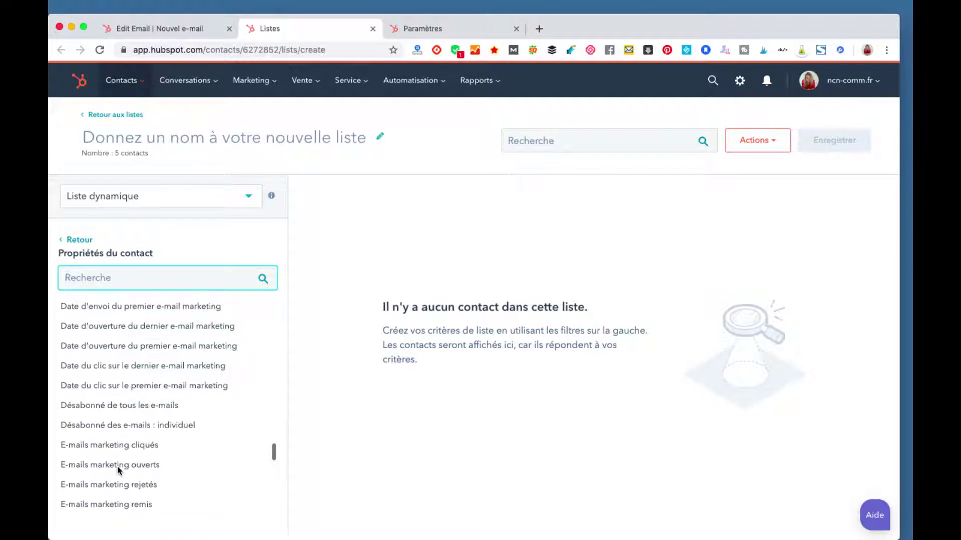
Step: Add the filter 'Désabonné de tous les e-mails est égal à Vrai' to the list
{"action": "left_click", "coordinate": [114, 408]}
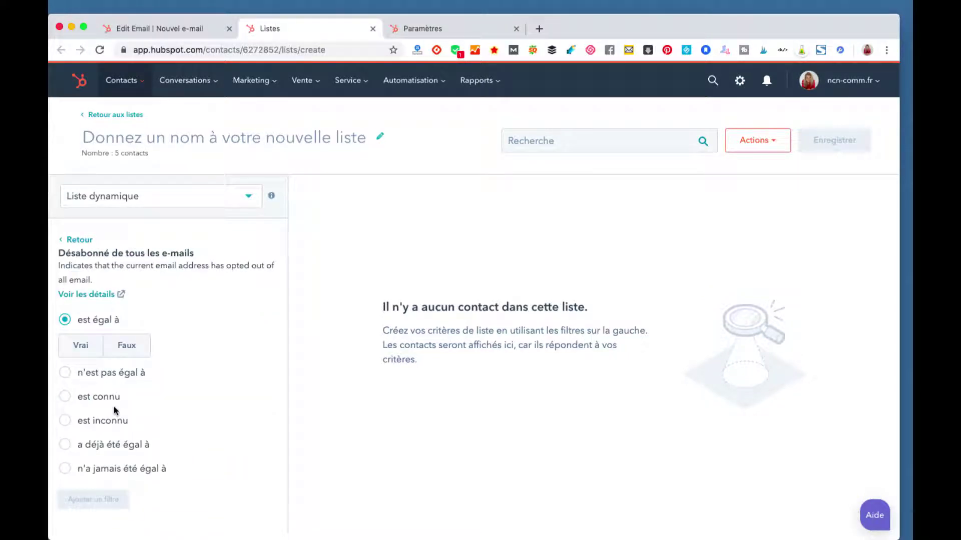
{"action": "left_click", "coordinate": [83, 348]}
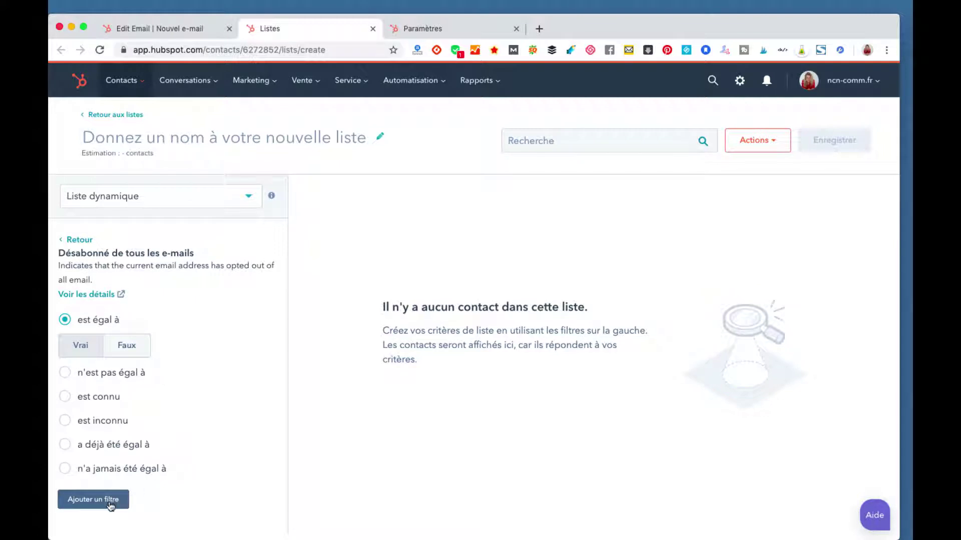
{"action": "left_click", "coordinate": [113, 500]}
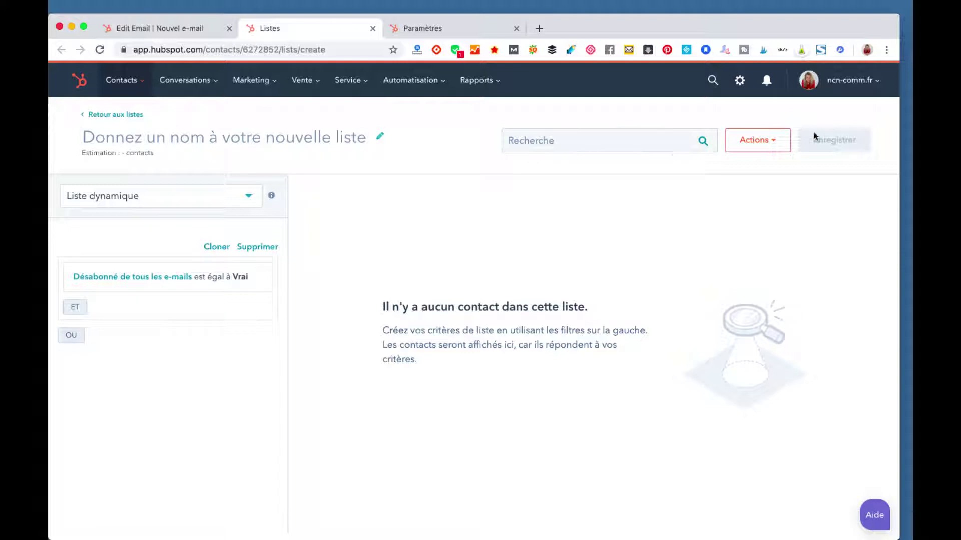
{"action": "left_click", "coordinate": [769, 145]}
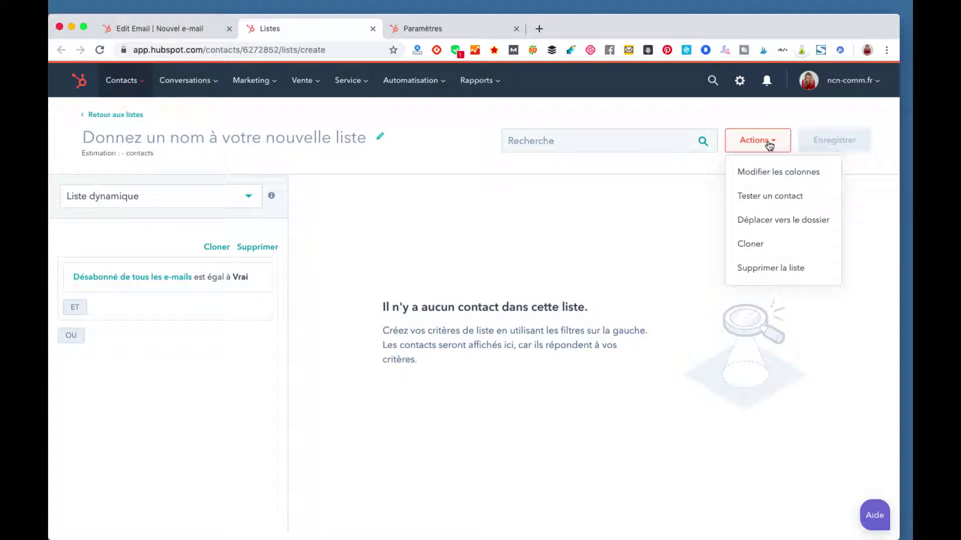
{"action": "left_click", "coordinate": [769, 144]}
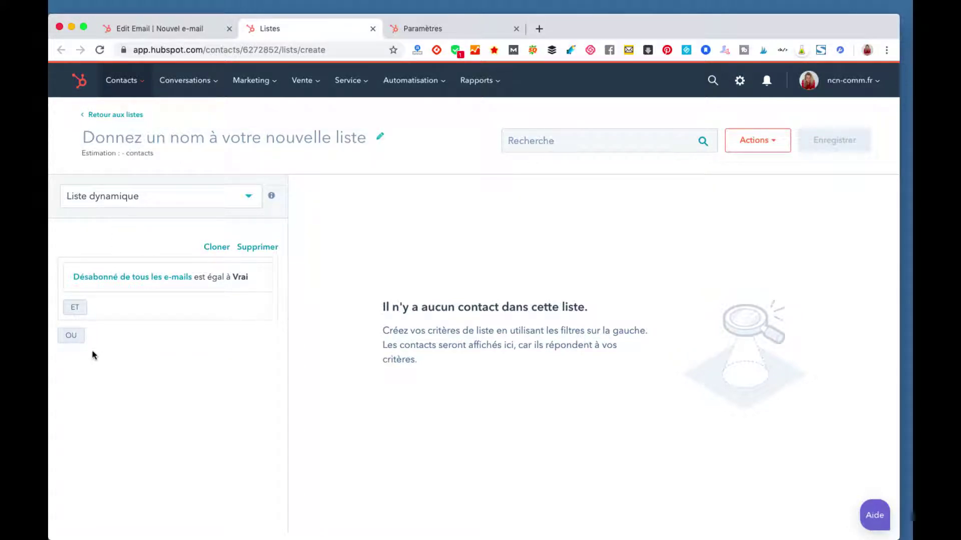
{"action": "left_click", "coordinate": [67, 337]}
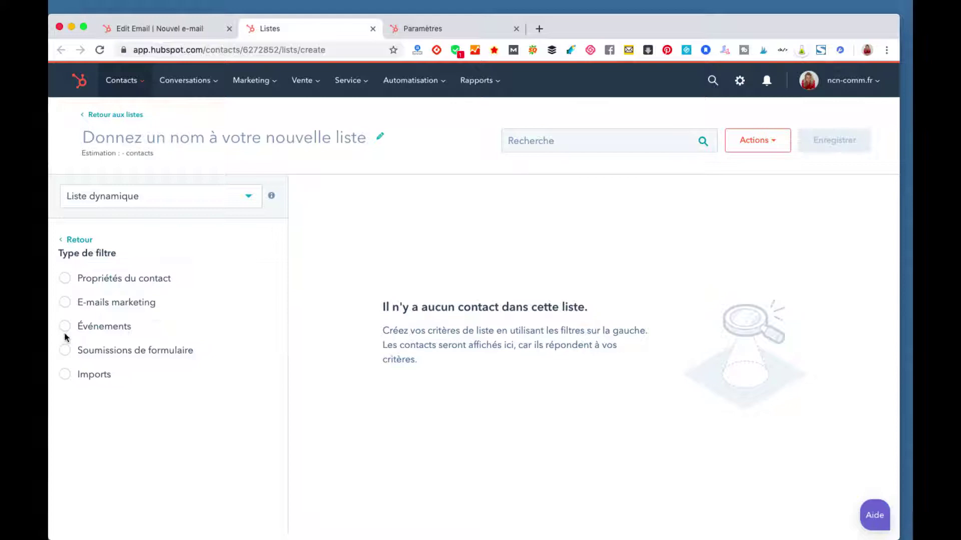
{"action": "left_click", "coordinate": [65, 278]}
{"action": "scroll", "coordinate": [95, 488], "scroll_direction": "down", "scroll_amount": 3}
{"action": "scroll", "coordinate": [95, 491], "scroll_direction": "down", "scroll_amount": 10}
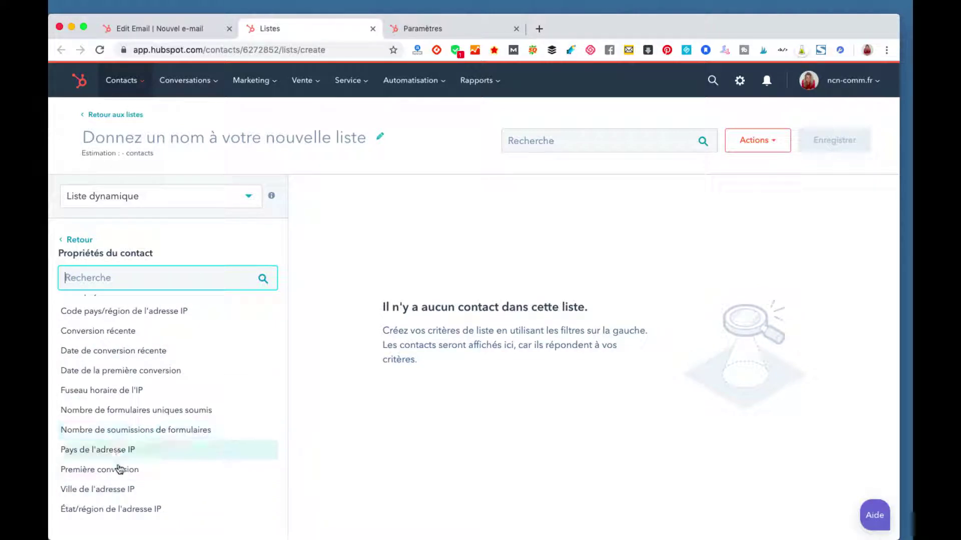
{"action": "left_click", "coordinate": [120, 473]}
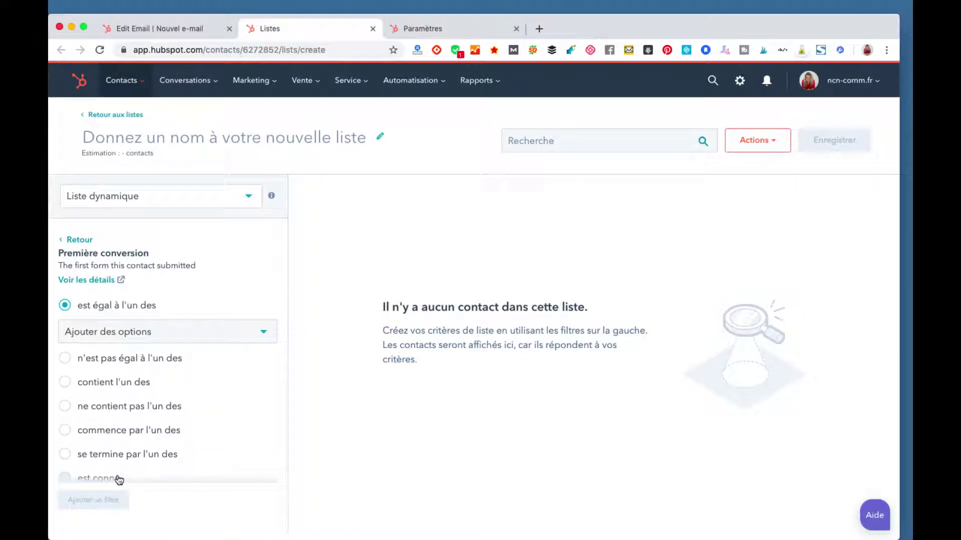
{"action": "left_click", "coordinate": [74, 240]}
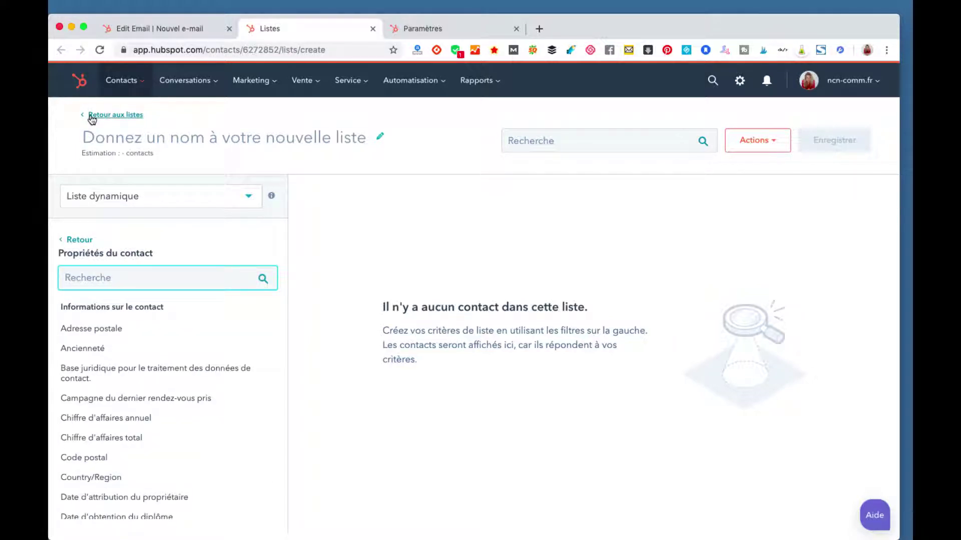
{"action": "left_click", "coordinate": [65, 241]}
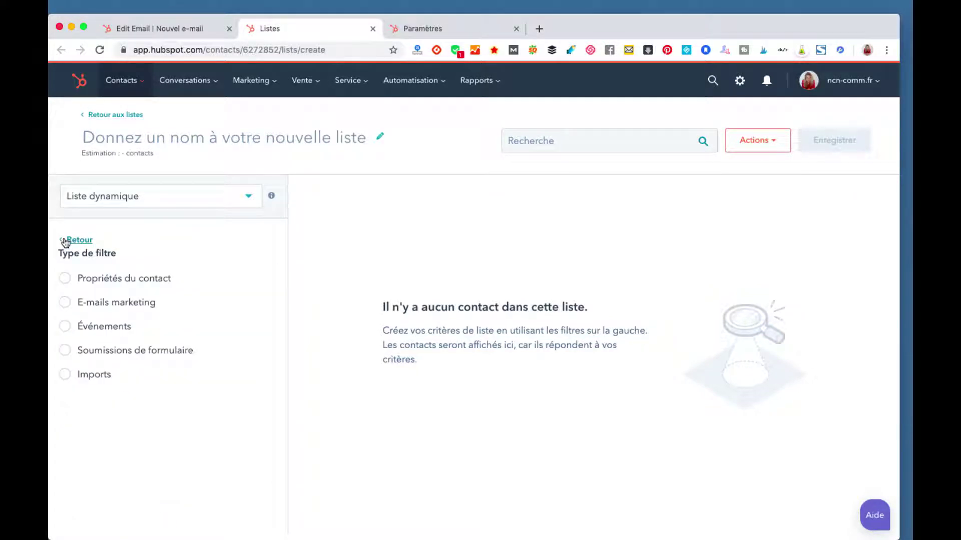
{"action": "left_click", "coordinate": [76, 241]}
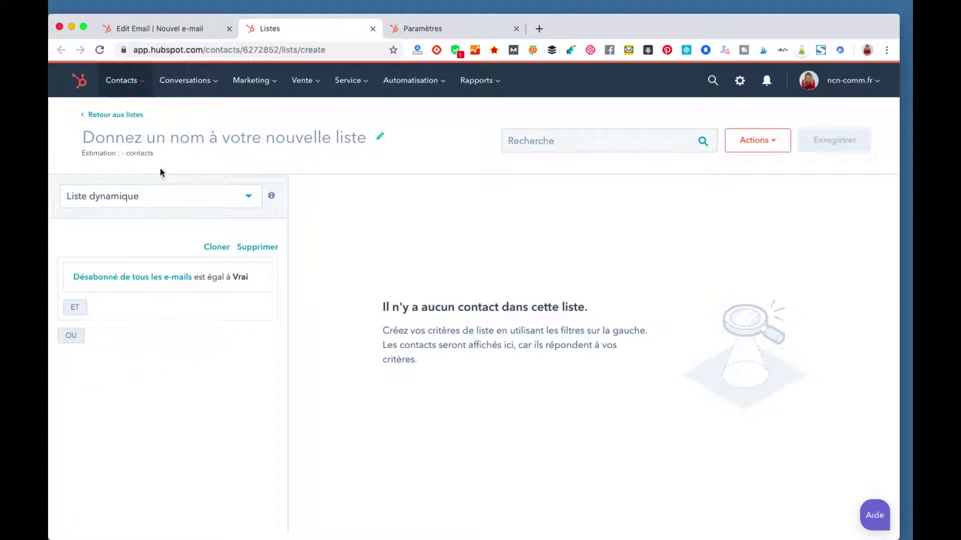
Step: Test whether a contact matches the unsaved list, then leave it without saving
{"action": "left_click", "coordinate": [105, 116]}
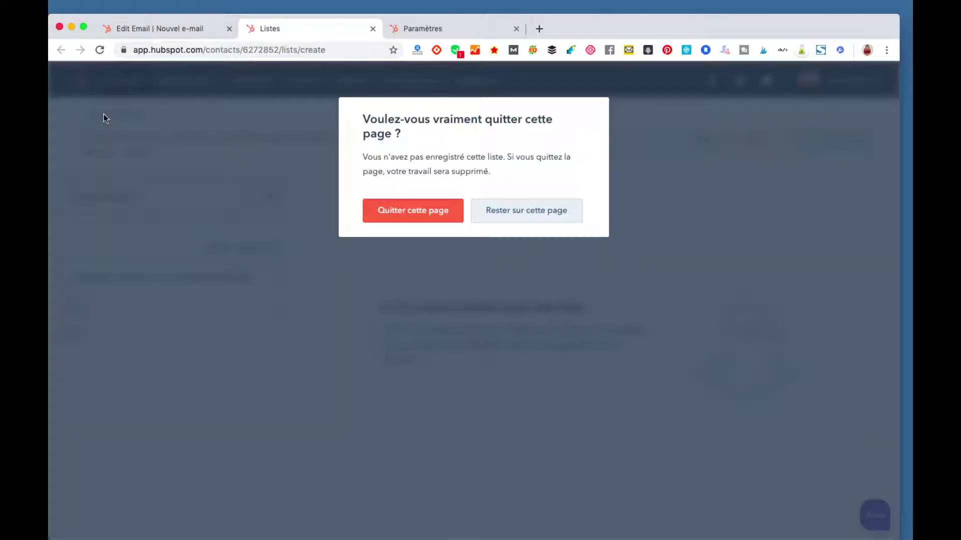
{"action": "left_click", "coordinate": [532, 211]}
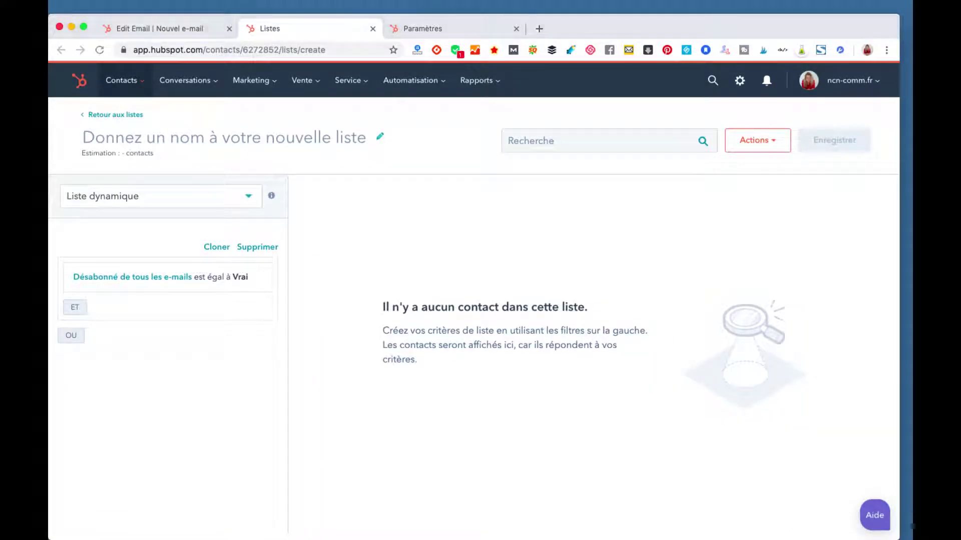
{"action": "left_click", "coordinate": [757, 141]}
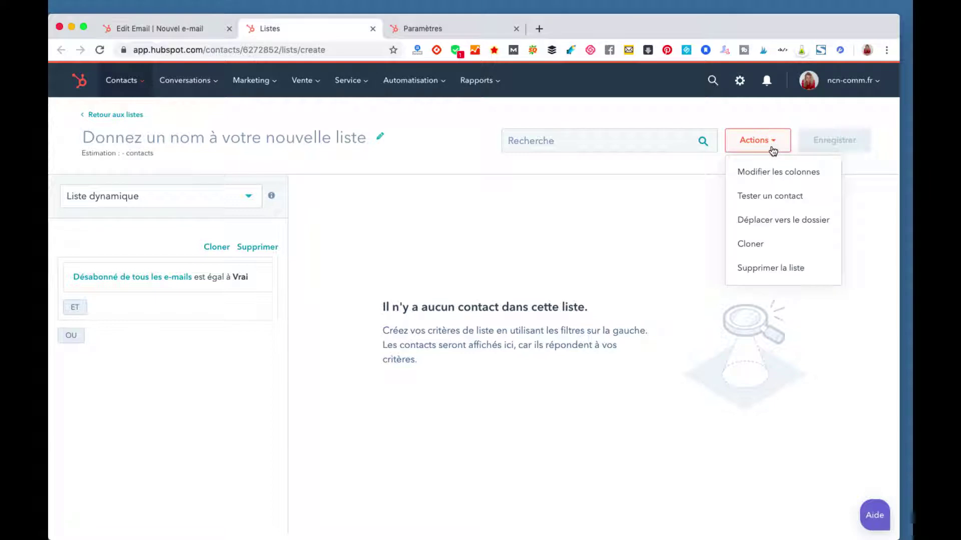
{"action": "left_click", "coordinate": [771, 195]}
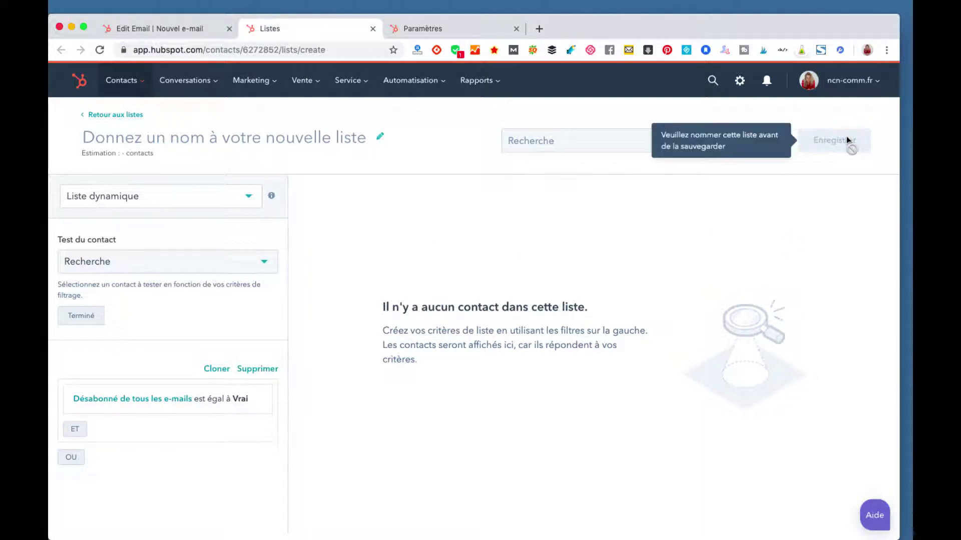
{"action": "left_click", "coordinate": [110, 116]}
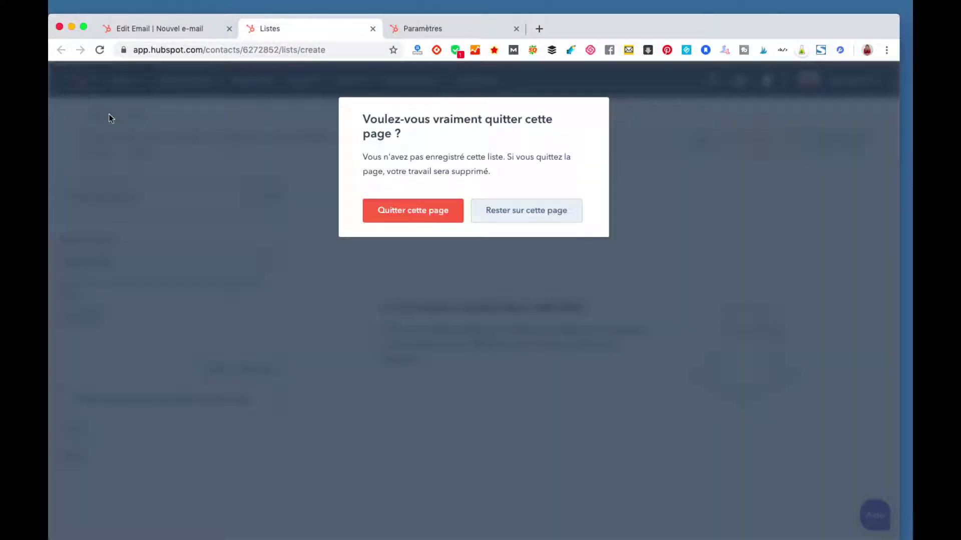
{"action": "left_click", "coordinate": [422, 212]}
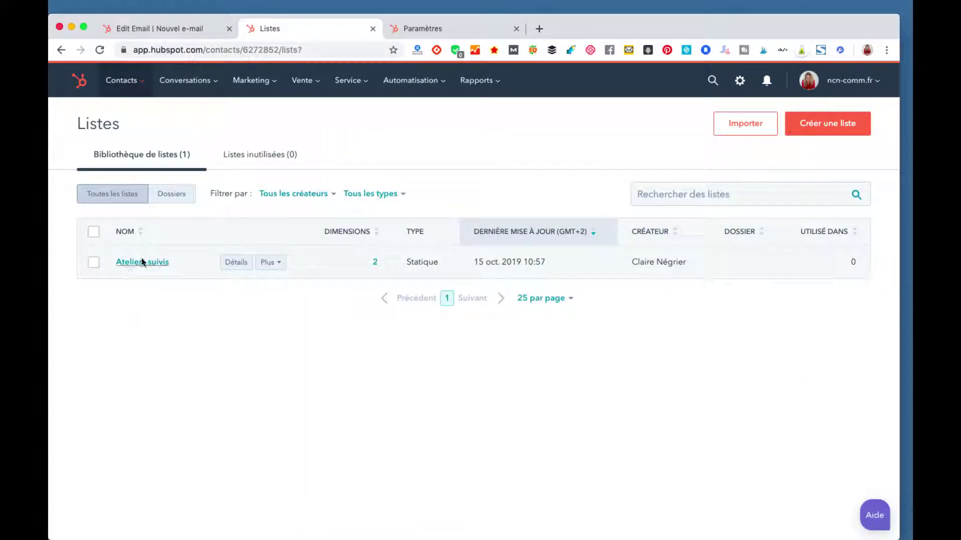
Step: Tick Ateliers suivis, glance at contact import, then return to the promo article facebook email
{"action": "left_click", "coordinate": [93, 262]}
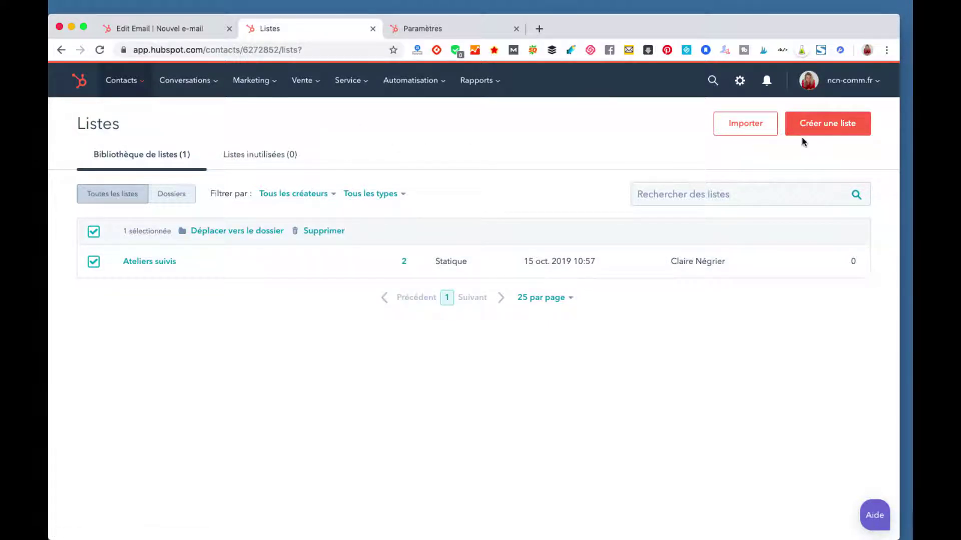
{"action": "left_click", "coordinate": [755, 124]}
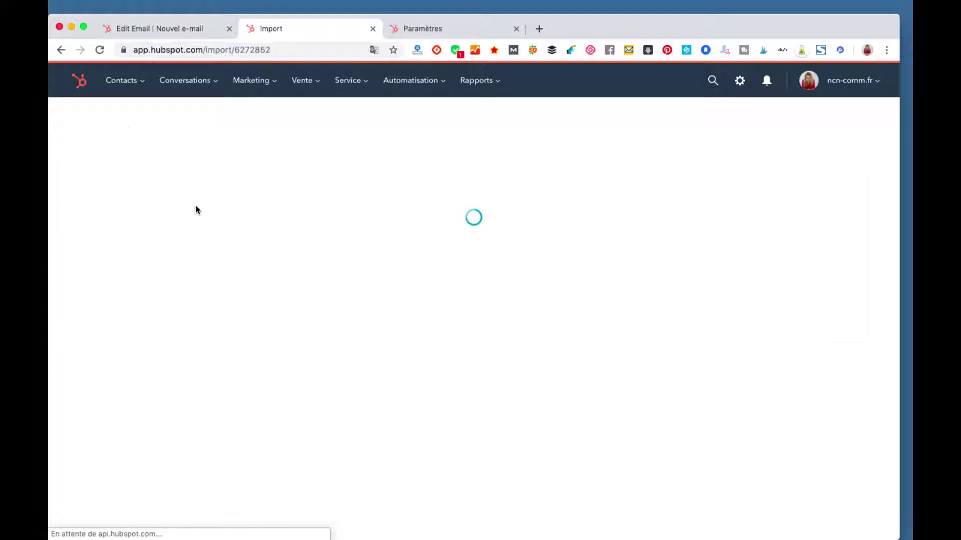
{"action": "left_click", "coordinate": [59, 51]}
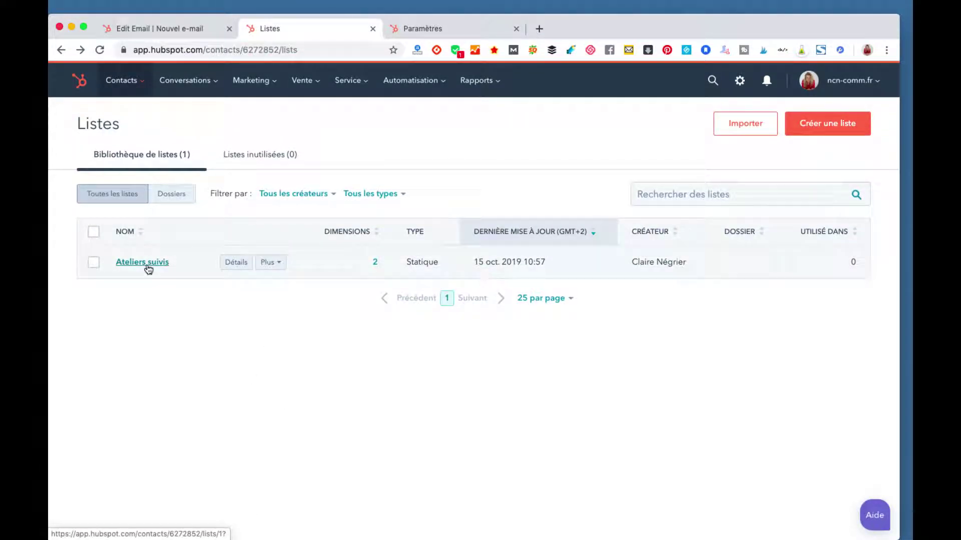
{"action": "left_click", "coordinate": [176, 28]}
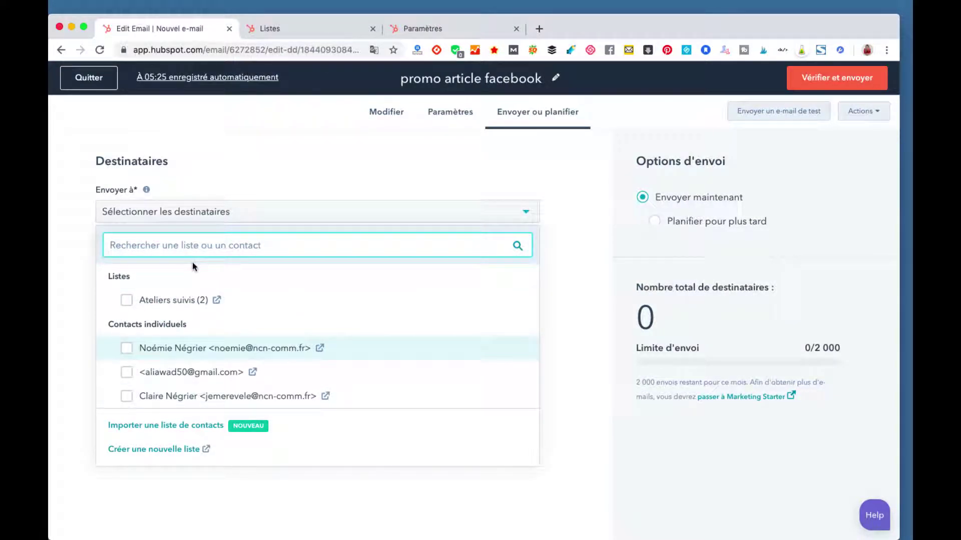
Step: Add the first individual contact under 'Envoyer à', then start a contact list import
{"action": "left_click", "coordinate": [180, 350]}
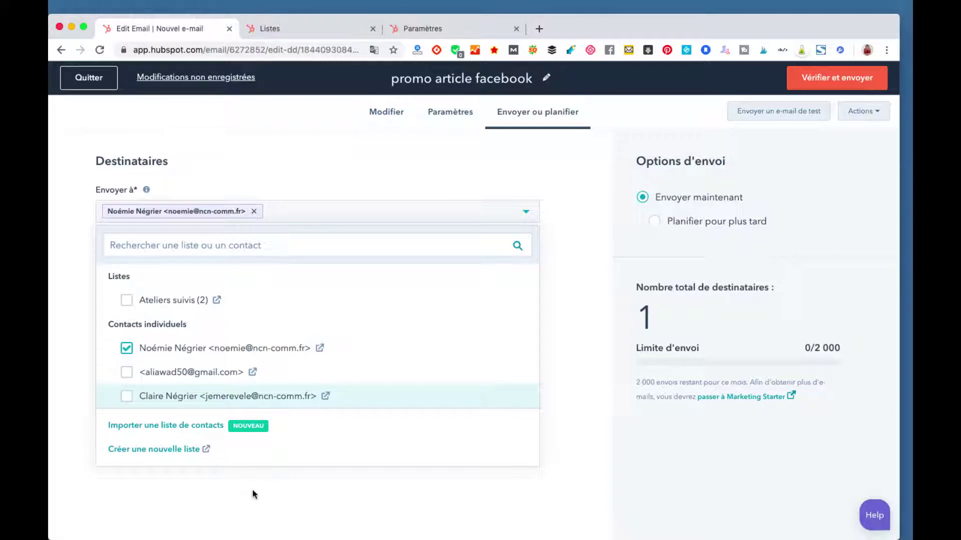
{"action": "left_click", "coordinate": [195, 430]}
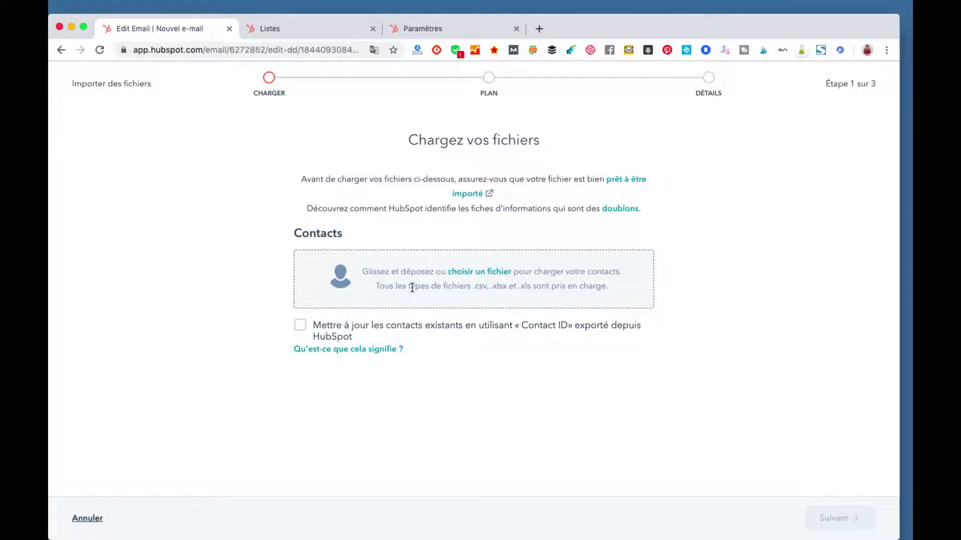
Step: Tick 'Mettre à jour les contacts existants', then cancel the import back to the send page
{"action": "left_click", "coordinate": [314, 332]}
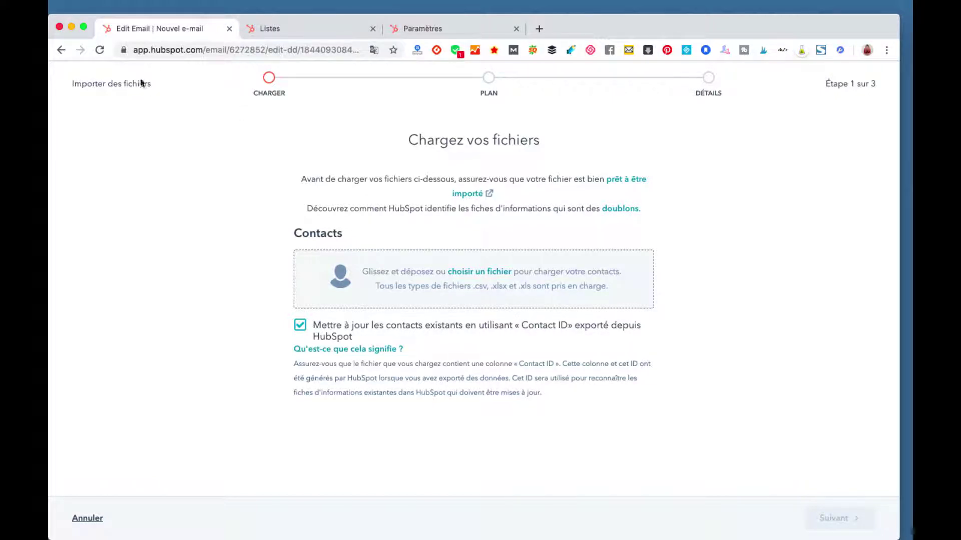
{"action": "left_click", "coordinate": [83, 518]}
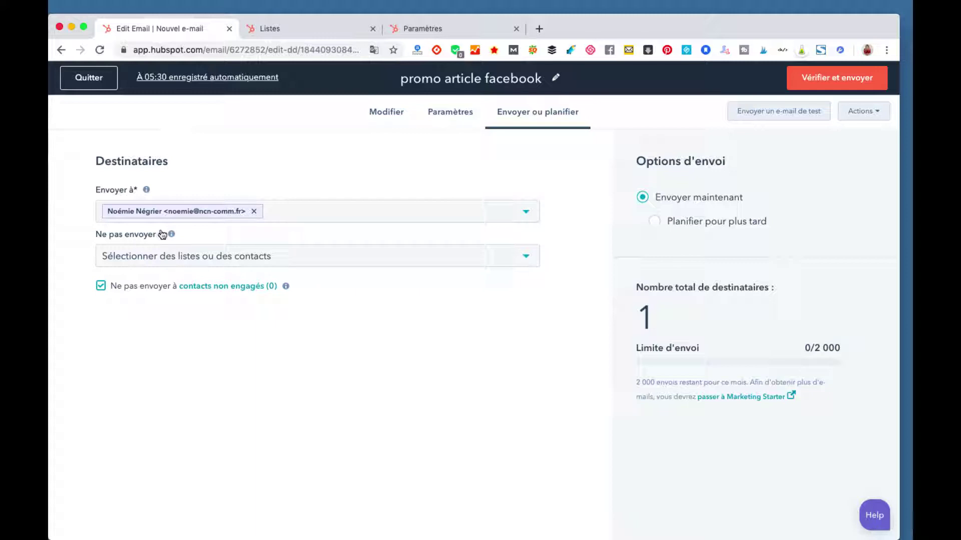
Step: Exclude the second individual contact (gmail address) via the 'Ne pas envoyer à' dropdown
{"action": "left_click", "coordinate": [247, 267]}
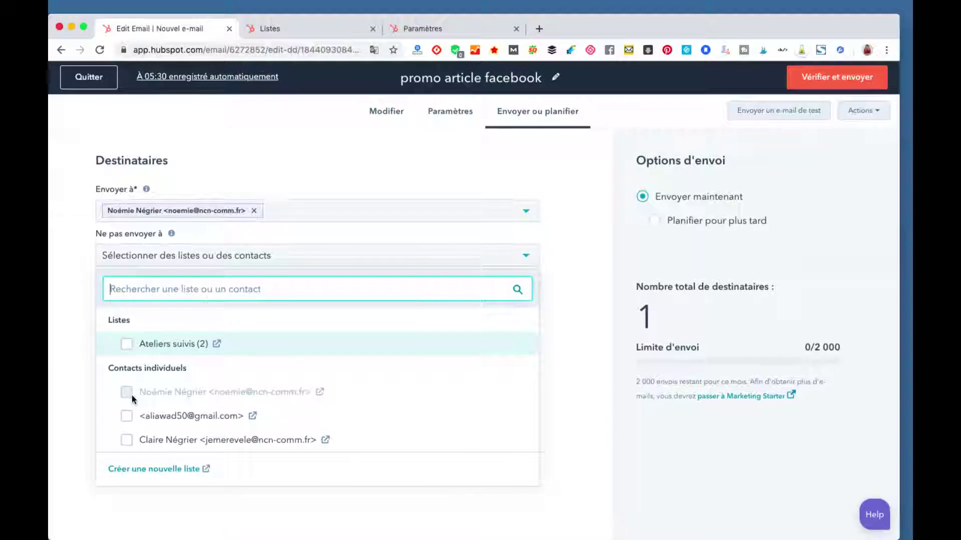
{"action": "left_click", "coordinate": [127, 418]}
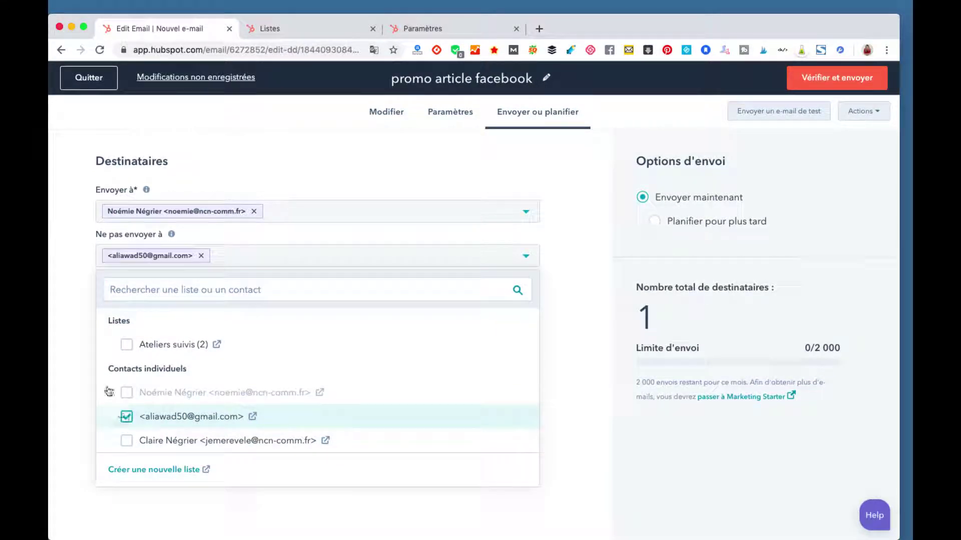
{"action": "left_click", "coordinate": [234, 261]}
{"action": "scroll", "coordinate": [450, 304], "scroll_direction": "down", "scroll_amount": 3}
{"action": "scroll", "coordinate": [450, 303], "scroll_direction": "up", "scroll_amount": 3}
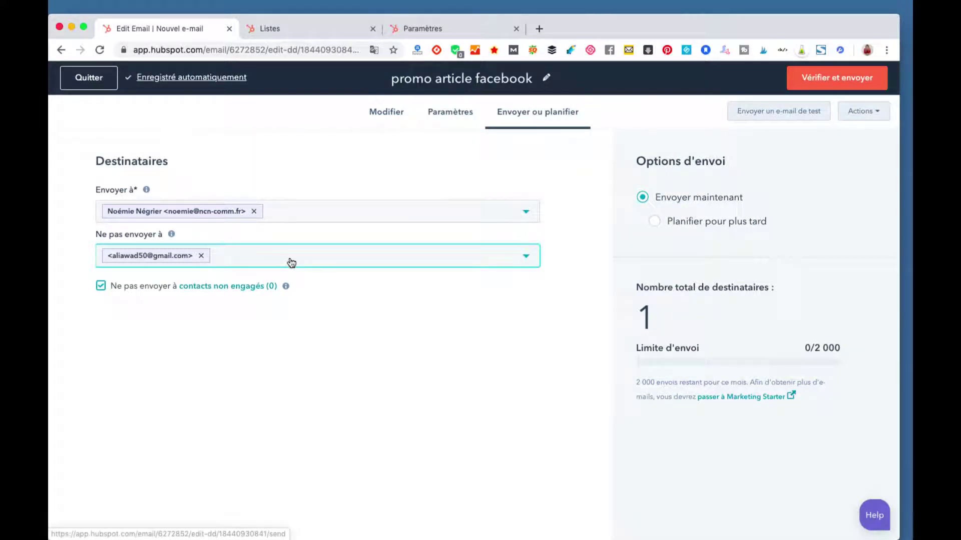
{"action": "scroll", "coordinate": [291, 261], "scroll_direction": "down", "scroll_amount": 3}
{"action": "scroll", "coordinate": [292, 261], "scroll_direction": "up", "scroll_amount": 3}
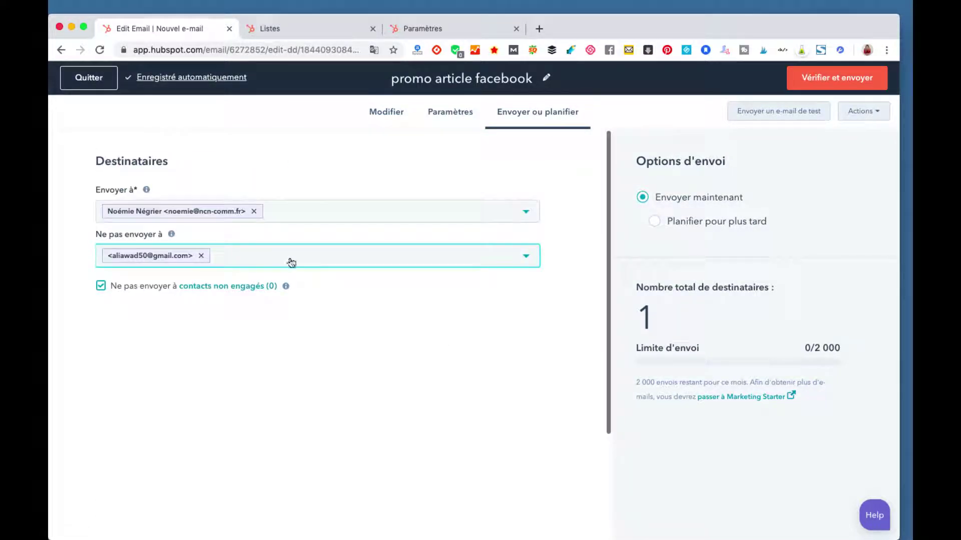
{"action": "left_click", "coordinate": [440, 120]}
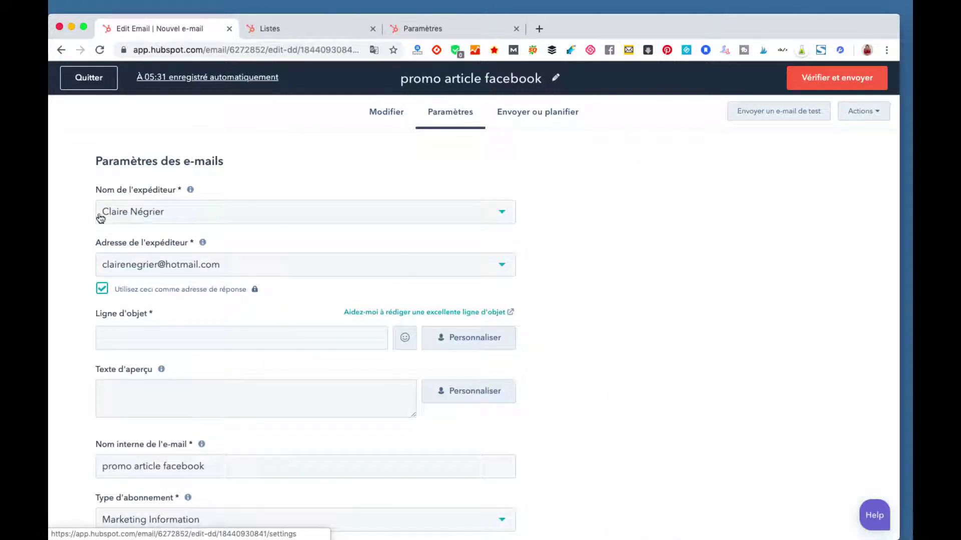
Step: Review subject and preview text fields, run 'Vérifier et envoyer', then quit the email editor
{"action": "left_click", "coordinate": [158, 398]}
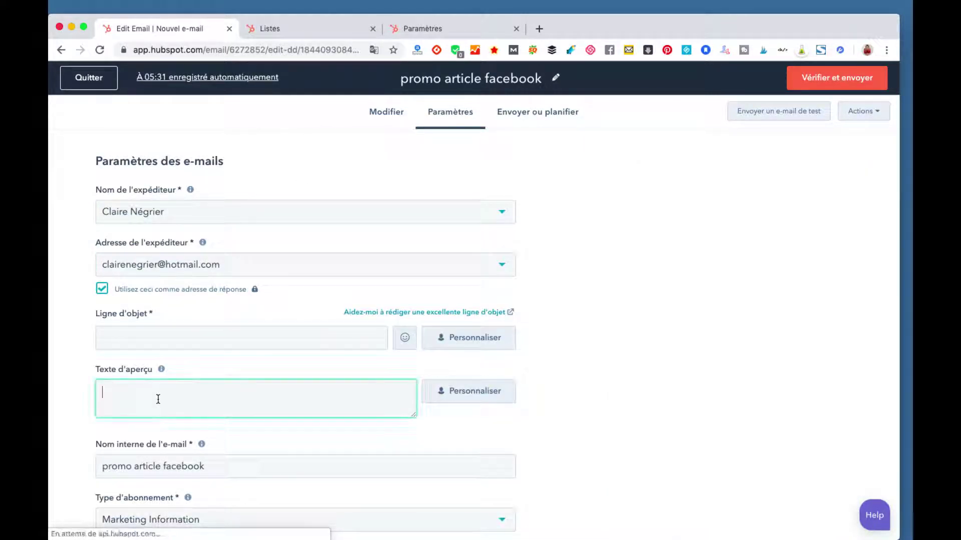
{"action": "left_click", "coordinate": [157, 347]}
{"action": "left_click", "coordinate": [386, 112]}
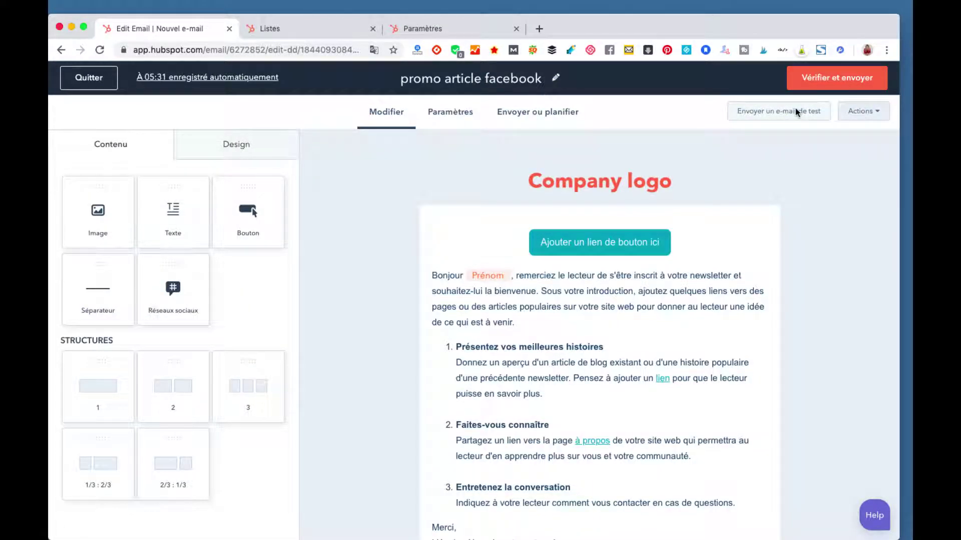
{"action": "left_click", "coordinate": [853, 112]}
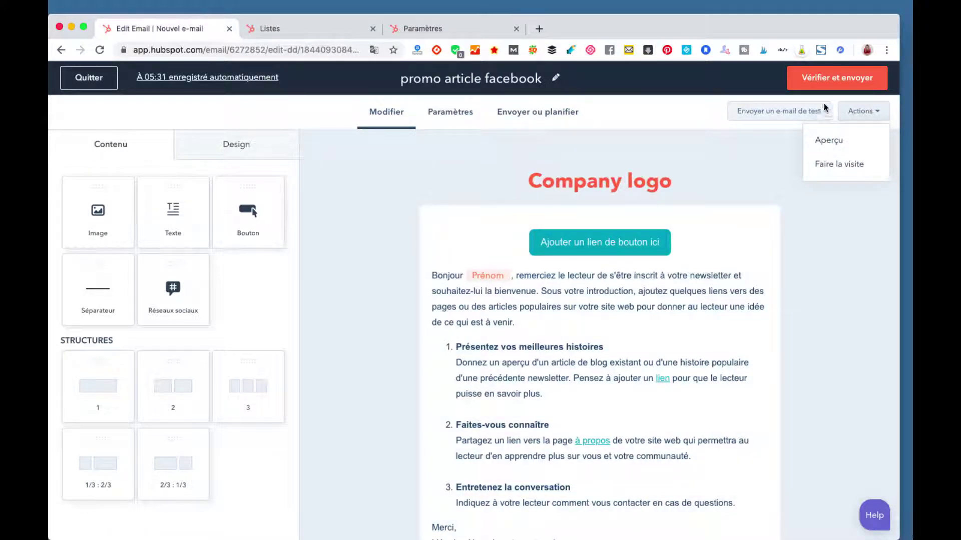
{"action": "left_click", "coordinate": [844, 87]}
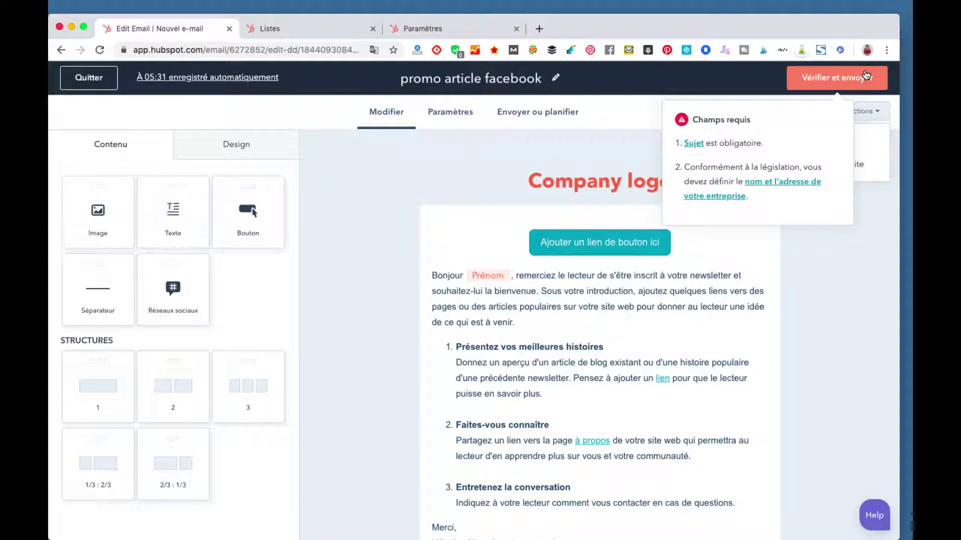
{"action": "left_click", "coordinate": [94, 84]}
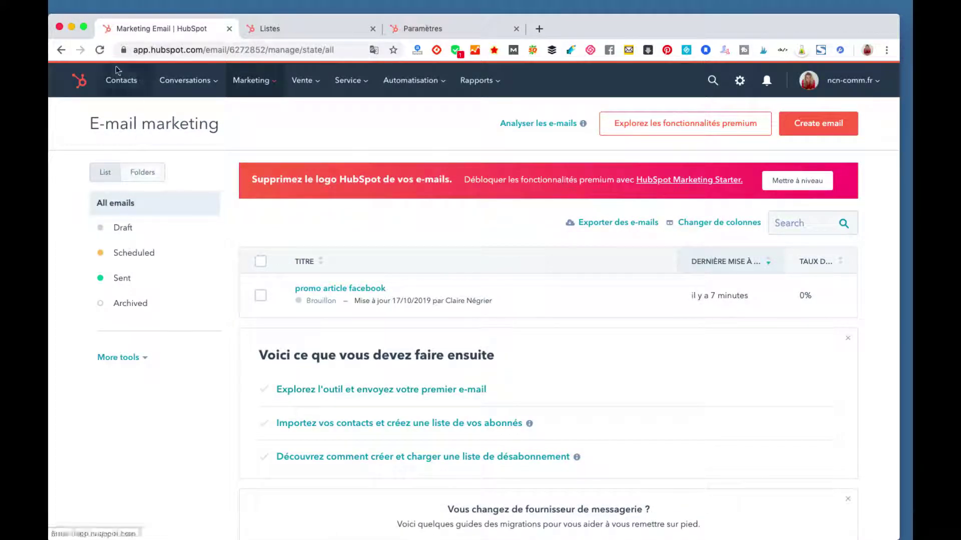
Step: Open the Tableau de bord marketing and review its chart showing 2 contacts created on 15/10/2019
{"action": "left_click", "coordinate": [86, 84]}
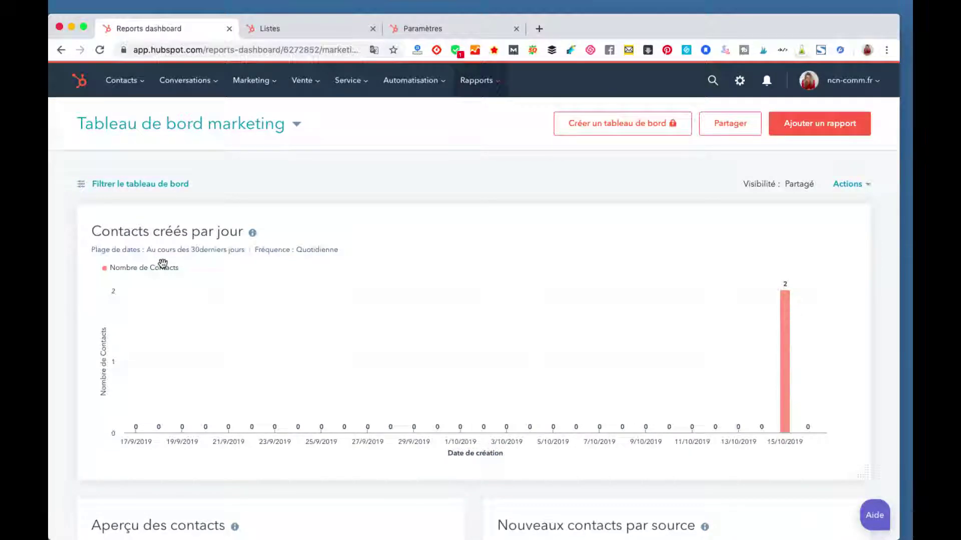
{"action": "scroll", "coordinate": [163, 264], "scroll_direction": "down", "scroll_amount": 5}
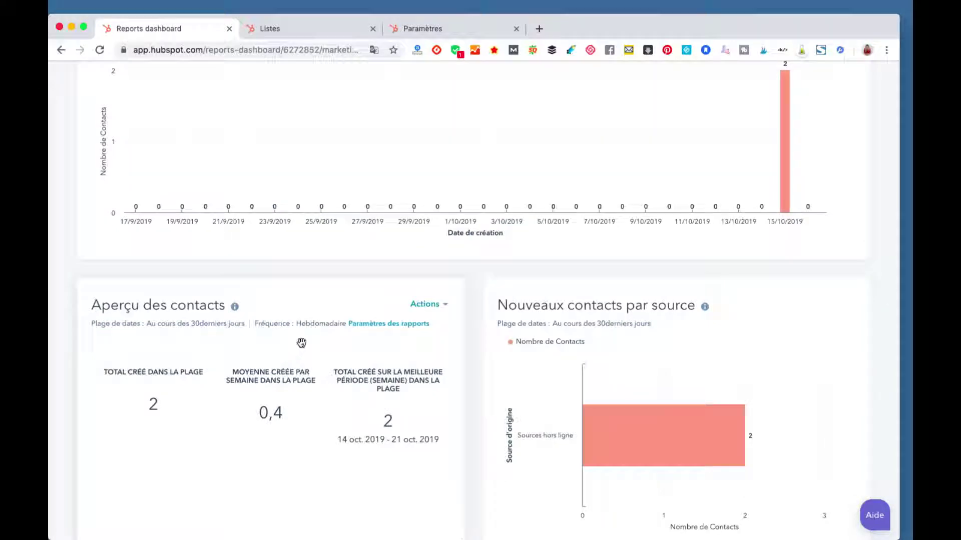
{"action": "scroll", "coordinate": [301, 340], "scroll_direction": "up", "scroll_amount": 5}
{"action": "mouse_move", "coordinate": [274, 395]}
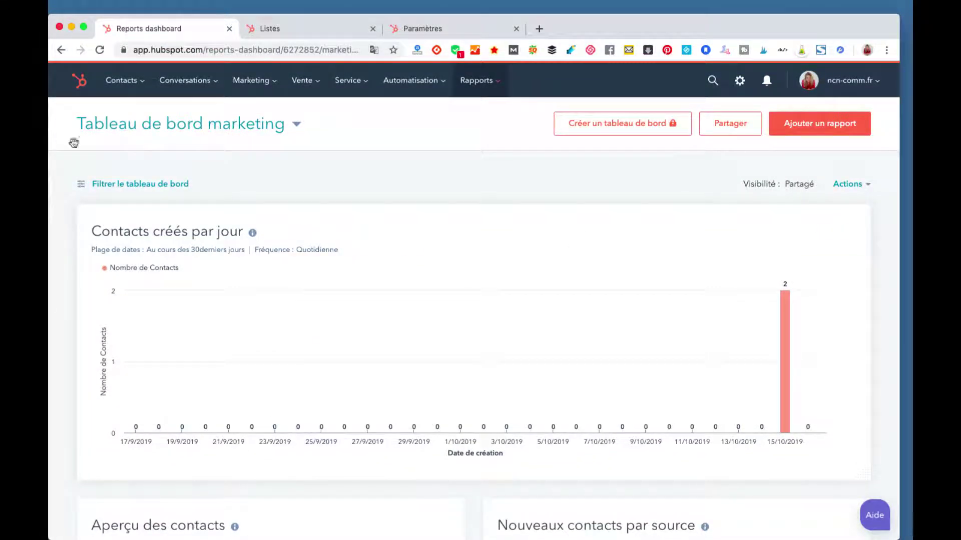